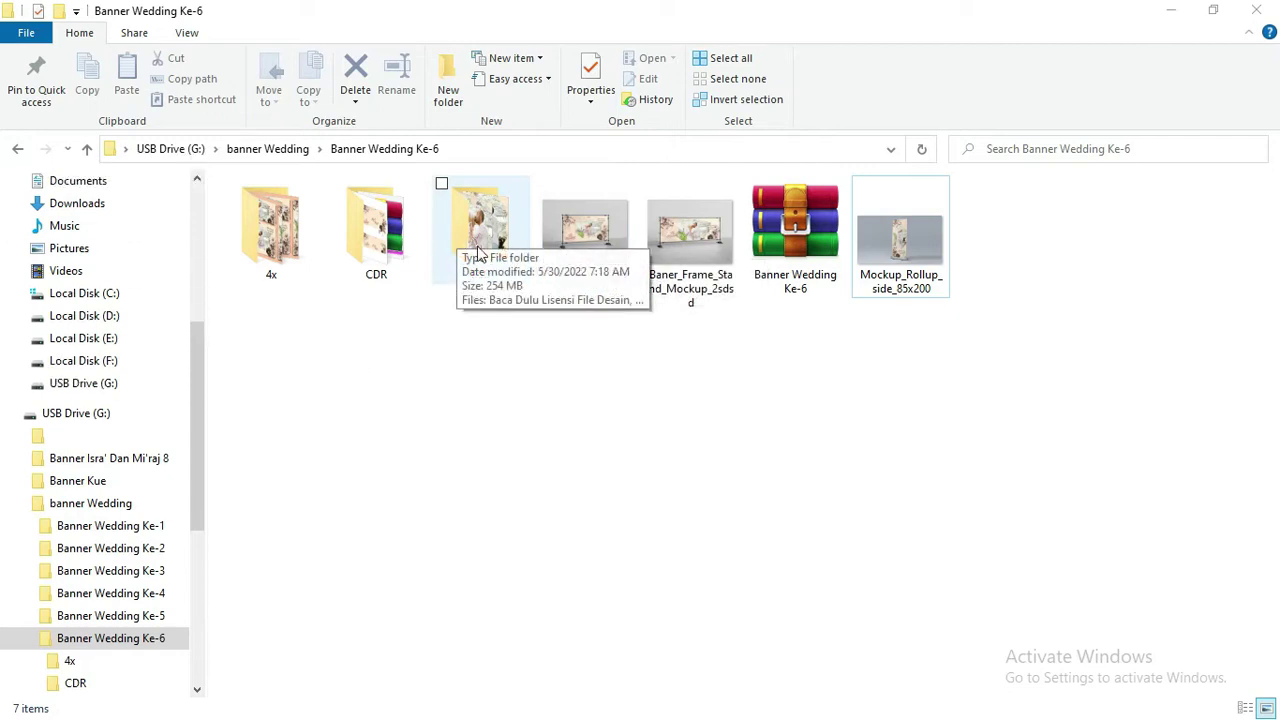
# Open the CorelDRAW banner file from the CDR folder in CorelDRAW X7
pyautogui.click(385, 235)
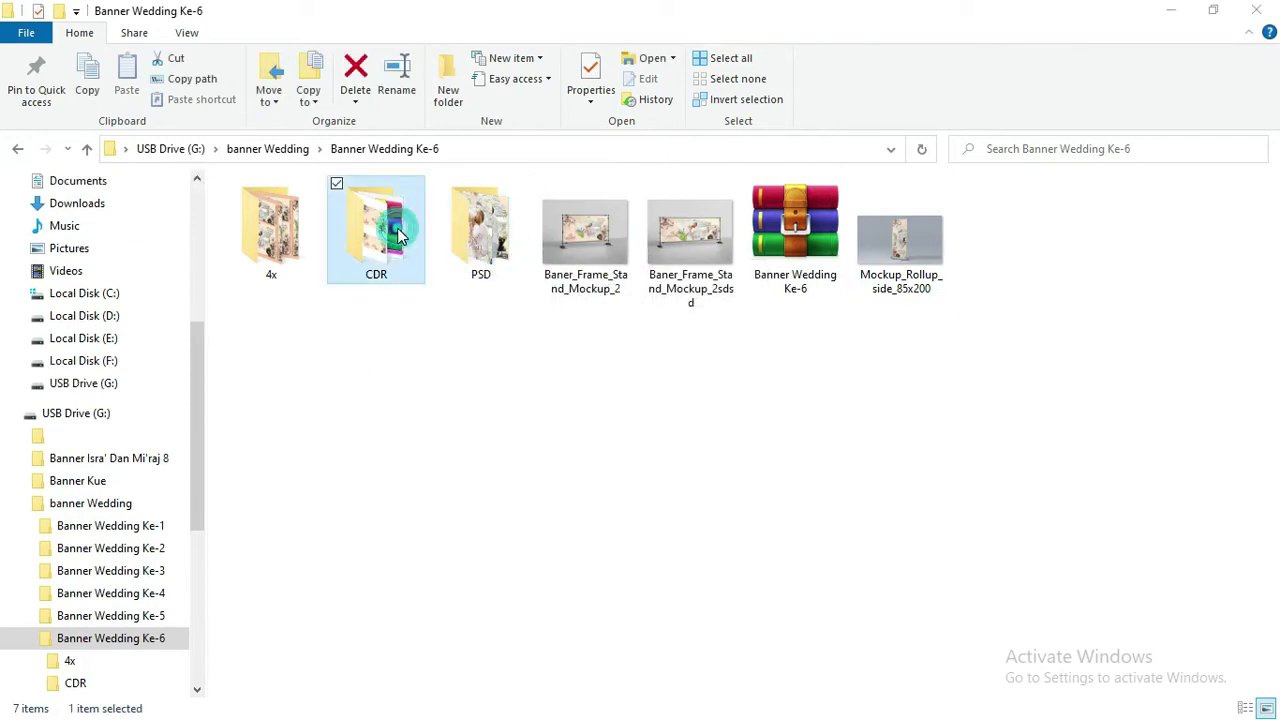
pyautogui.click(470, 232)
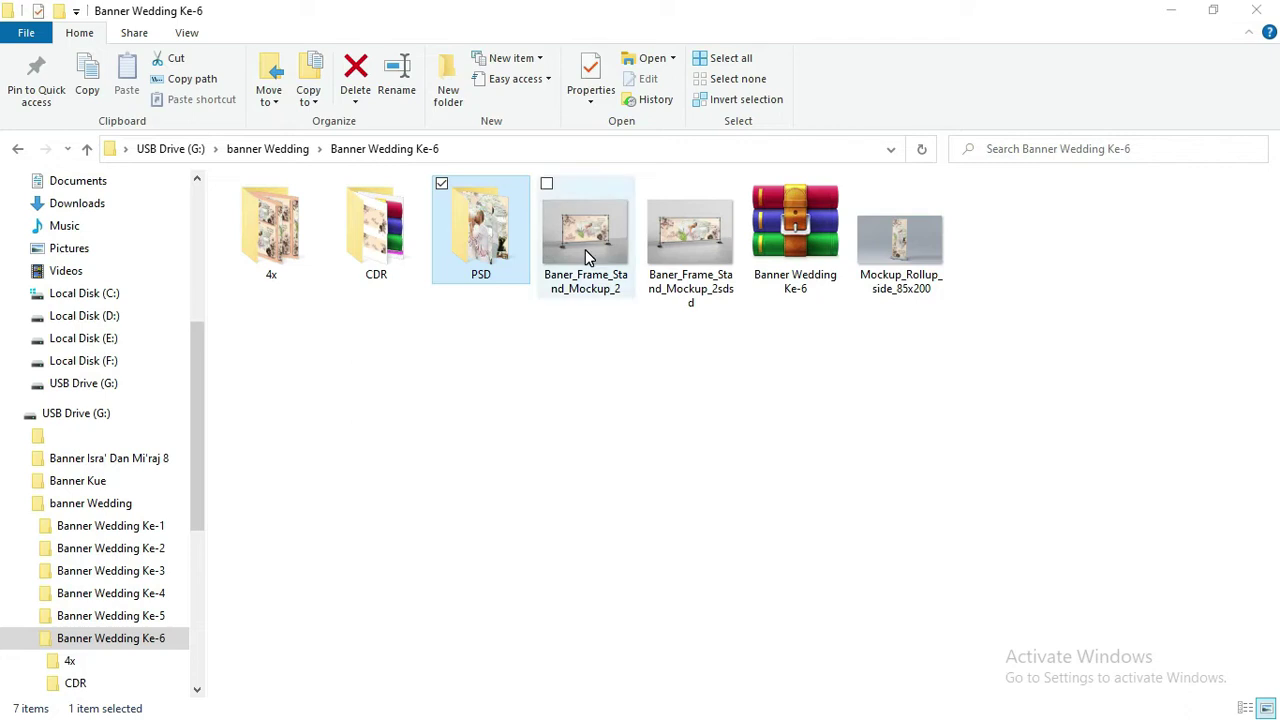
pyautogui.moveTo(586, 245)
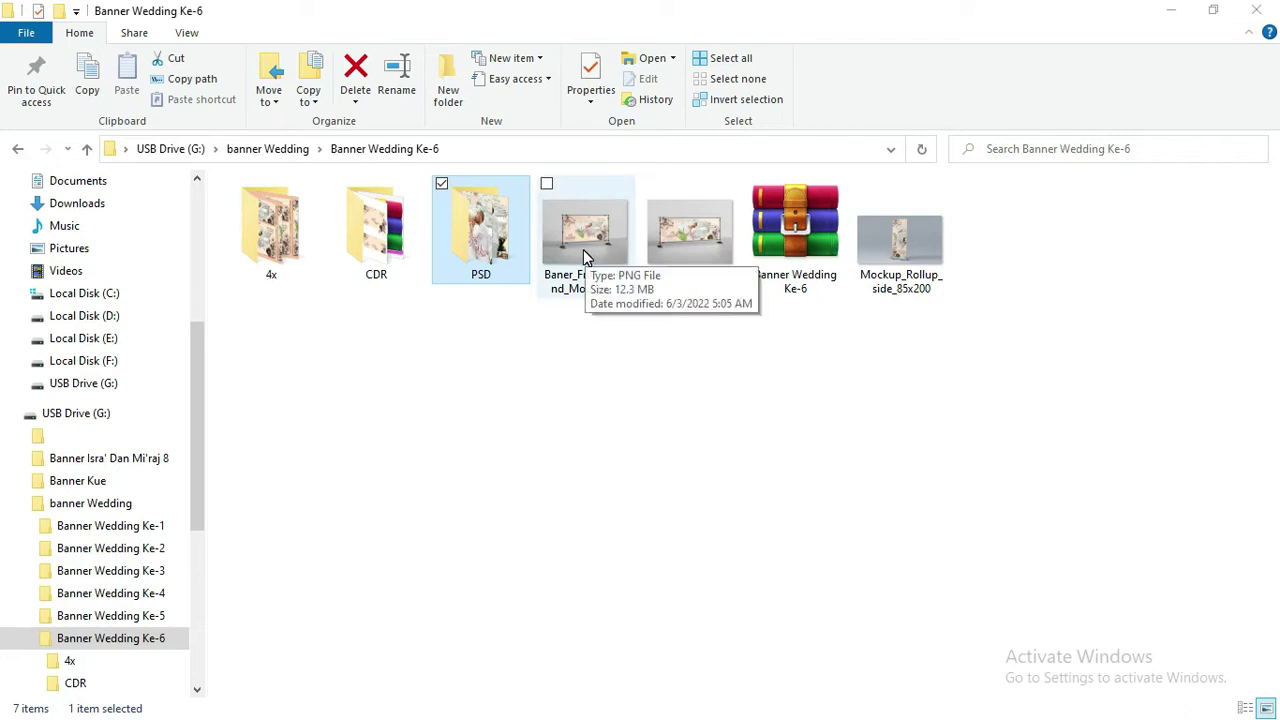
pyautogui.doubleClick(397, 226)
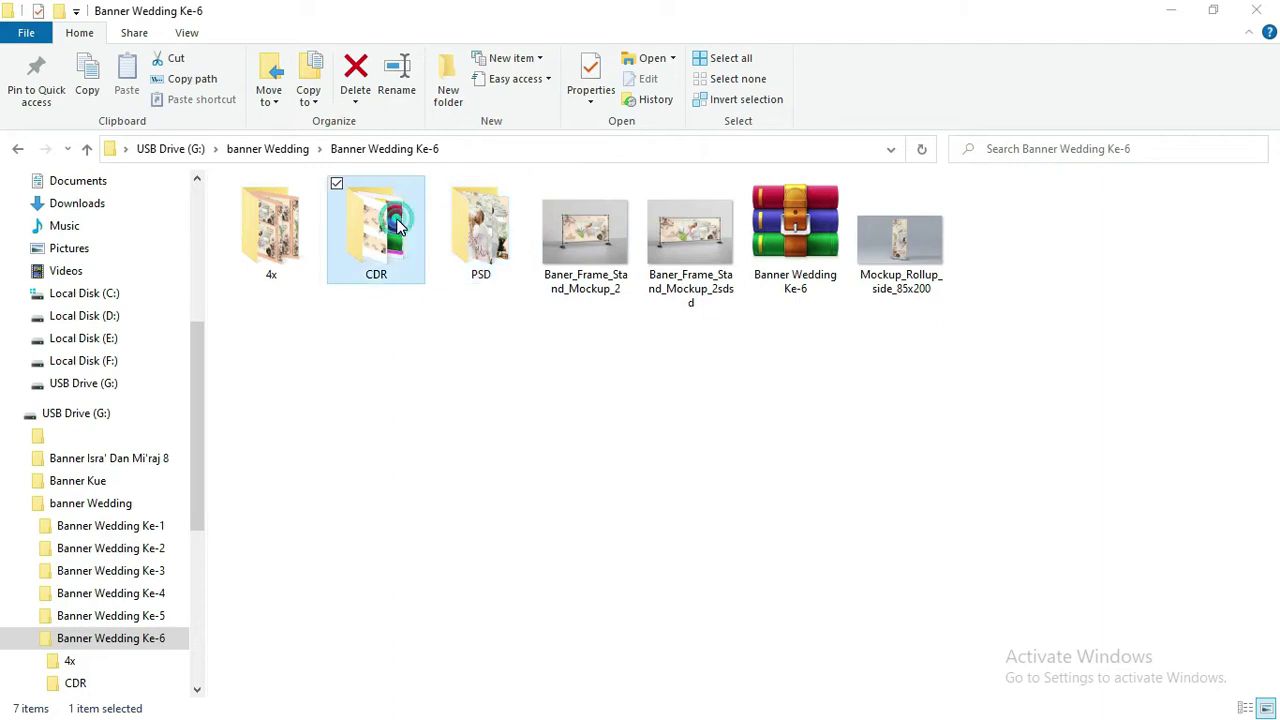
pyautogui.rightClick(335, 230)
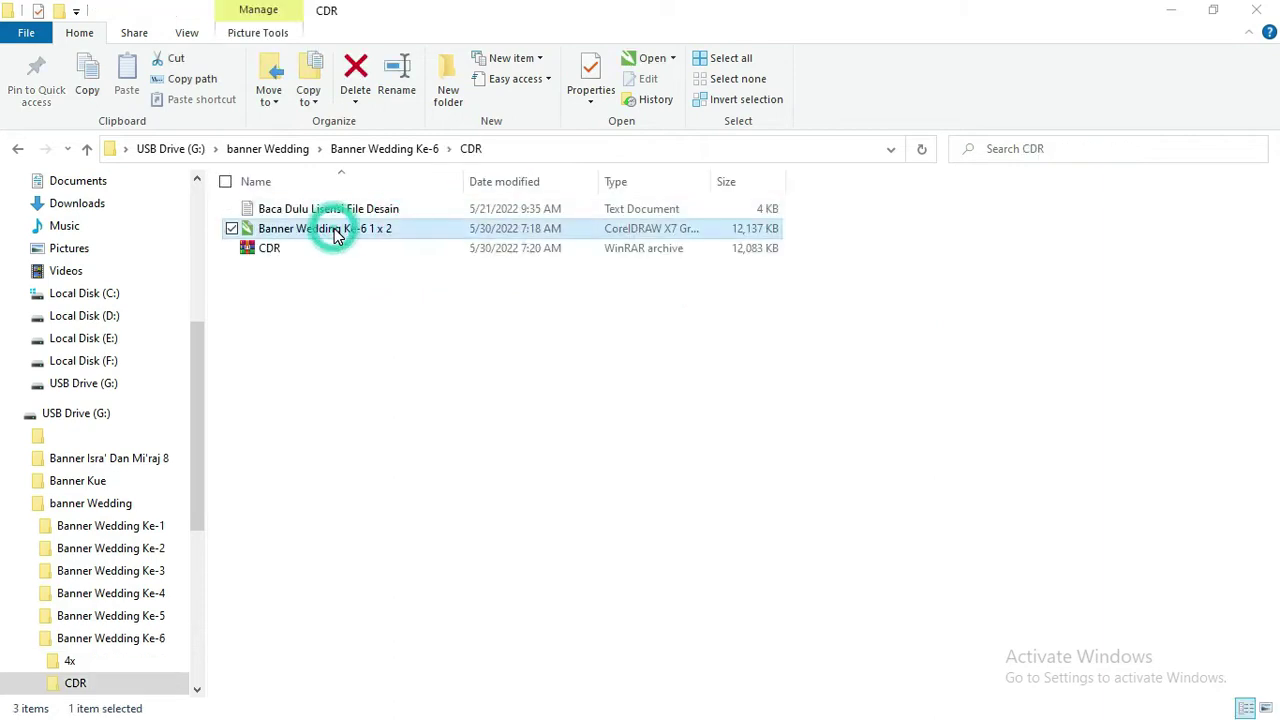
pyautogui.click(372, 242)
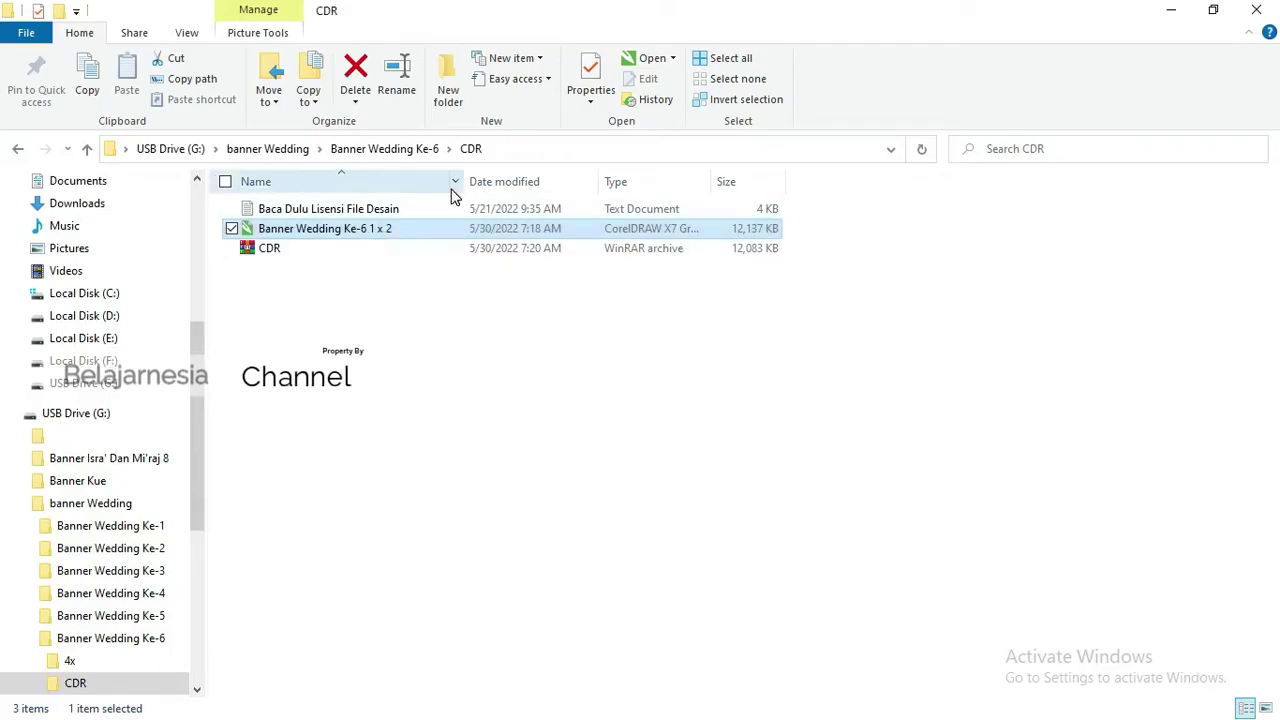
# Open the 1 x 2, 1 x 3 and 85 x 200 banner files from the PSD folder in Photoshop
pyautogui.hotkey('alt', 'Up')
pyautogui.doubleClick(478, 230)
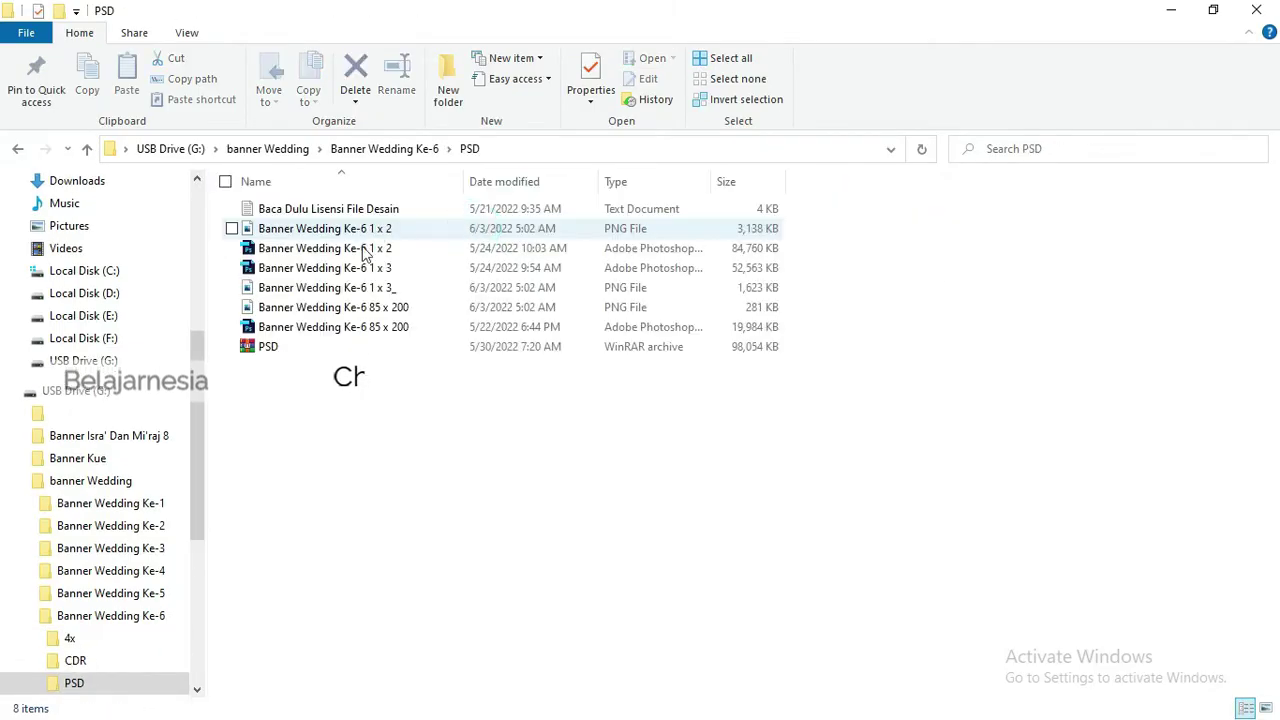
pyautogui.click(363, 250)
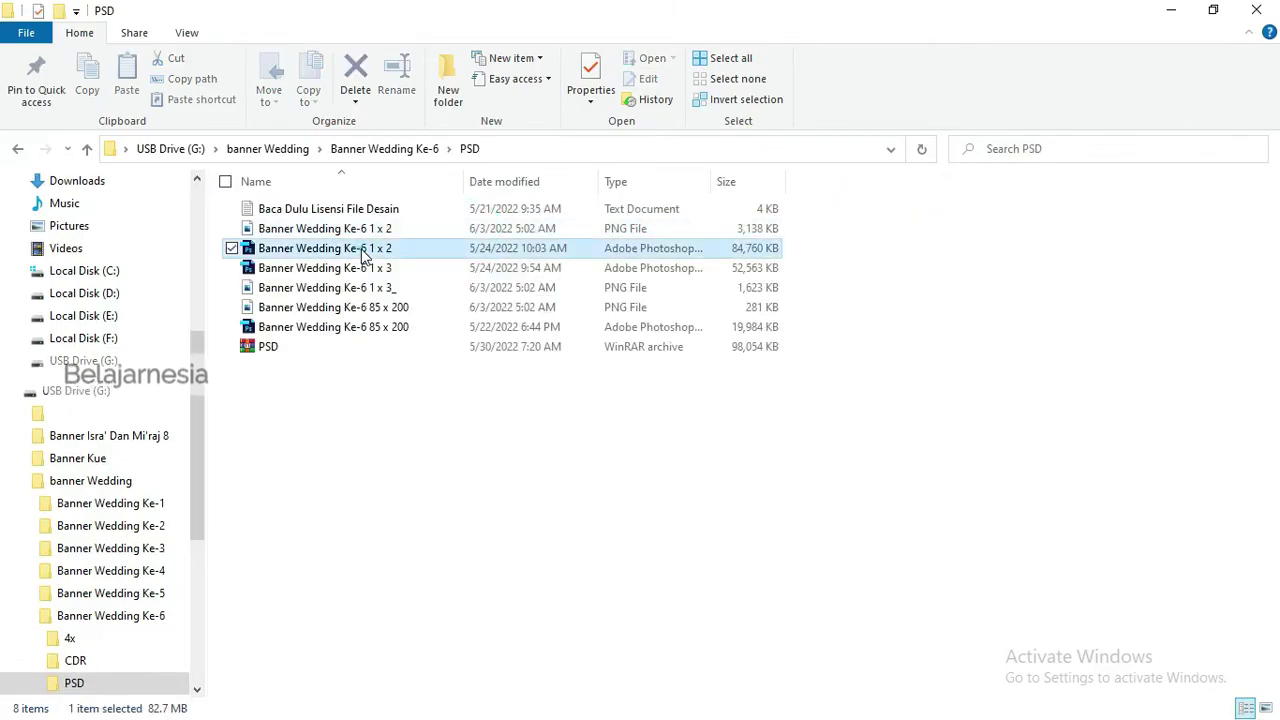
pyautogui.keyDown('ctrl'); pyautogui.click(378, 330); pyautogui.keyUp('ctrl')
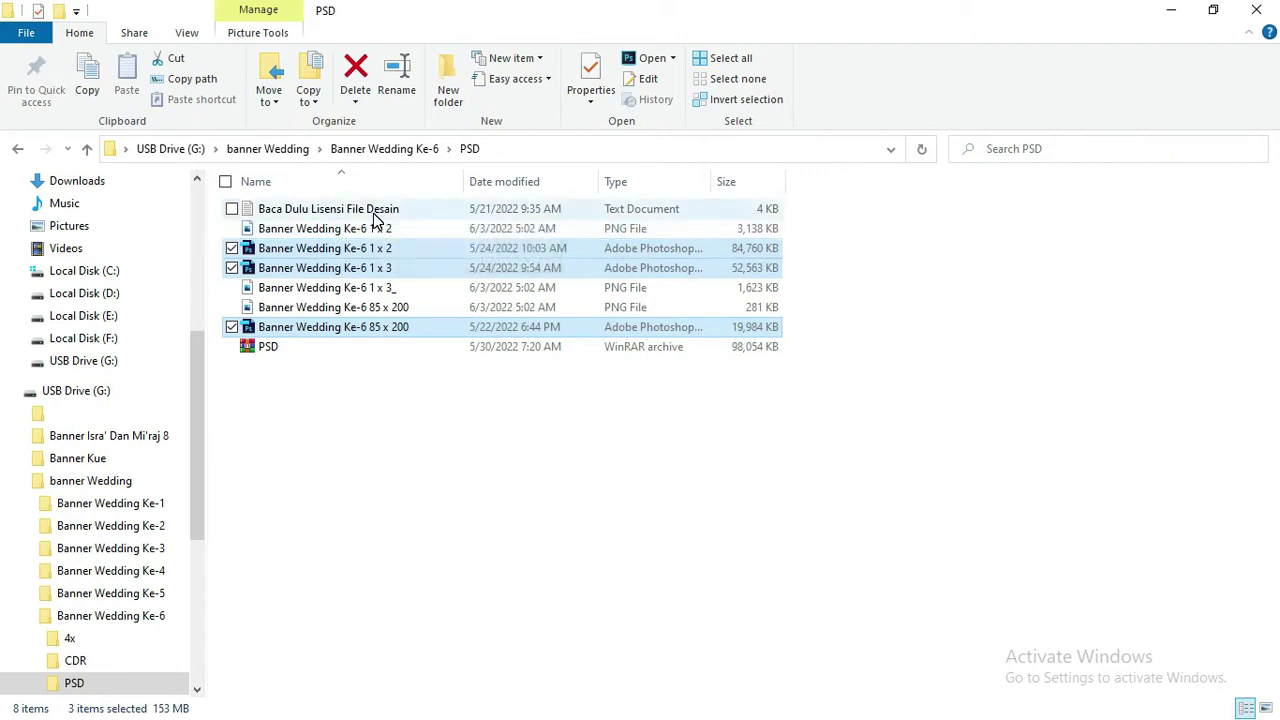
pyautogui.rightClick(371, 251)
pyautogui.click(414, 266)
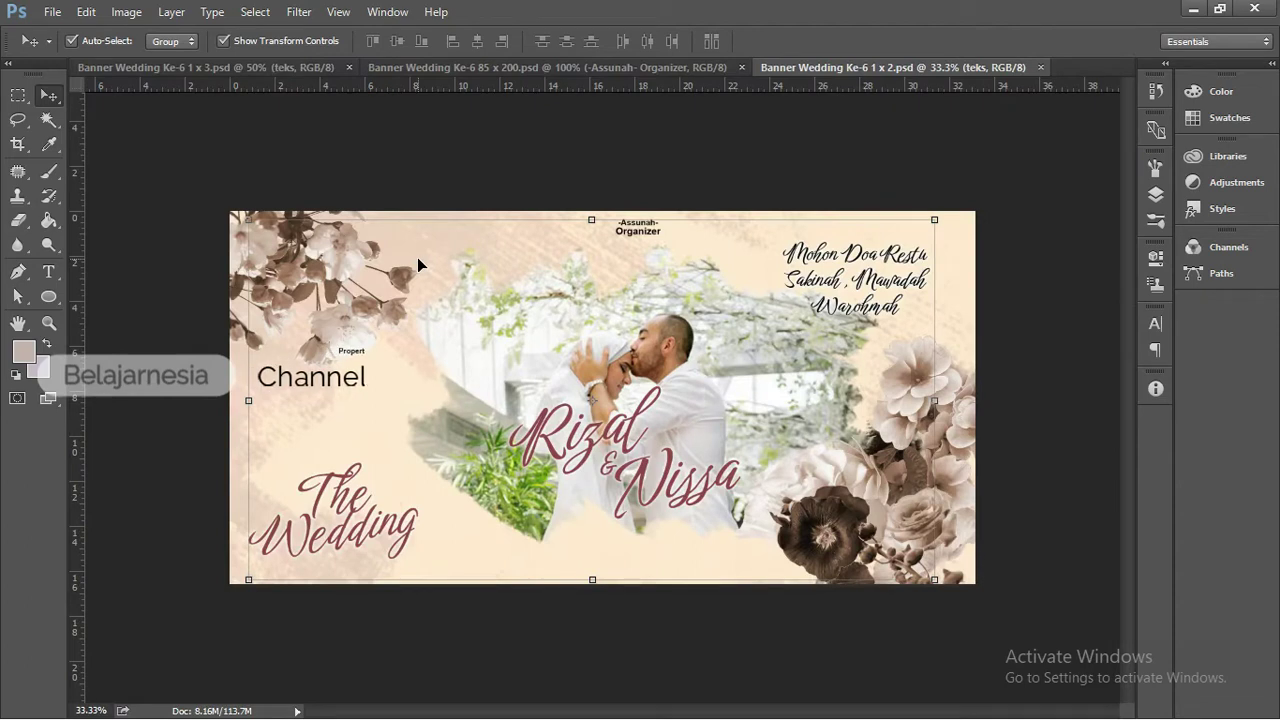
# Review the 1 x 2, 1 x 3 and 85 x 200 banner documents in turn, ending on 85 x 200
pyautogui.rightClick(425, 255)
pyautogui.click(472, 189)
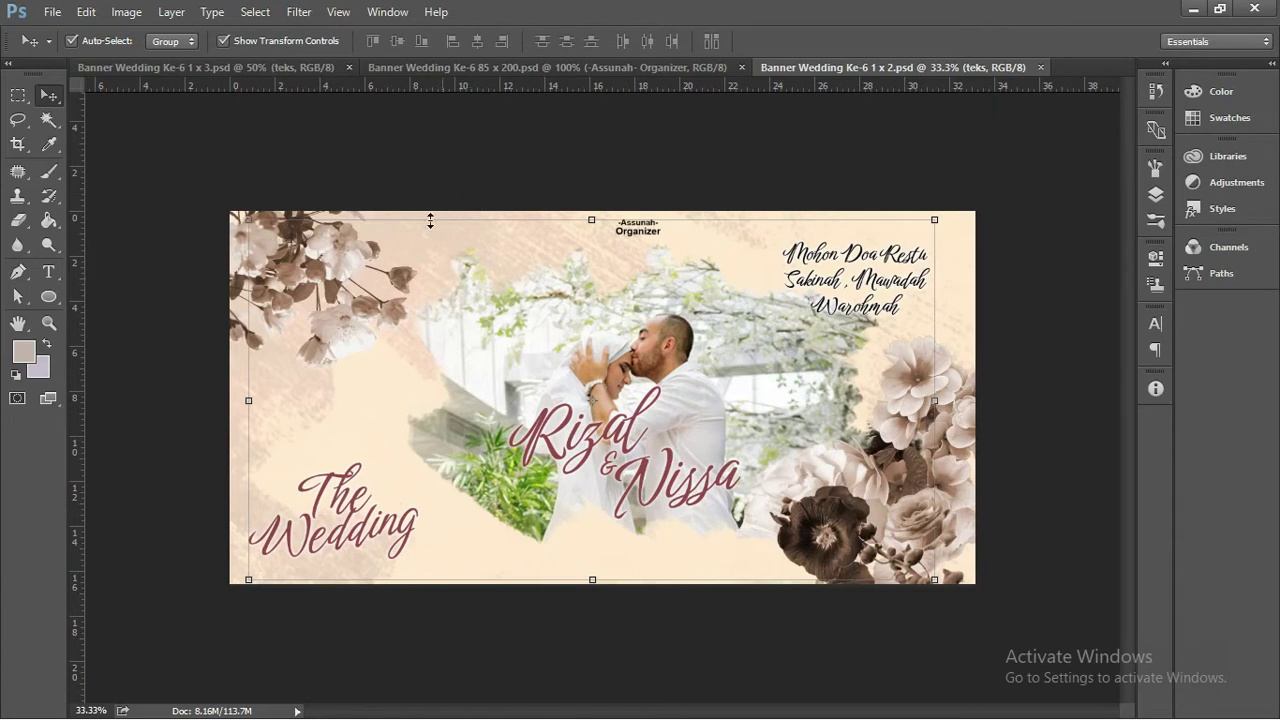
pyautogui.click(474, 190)
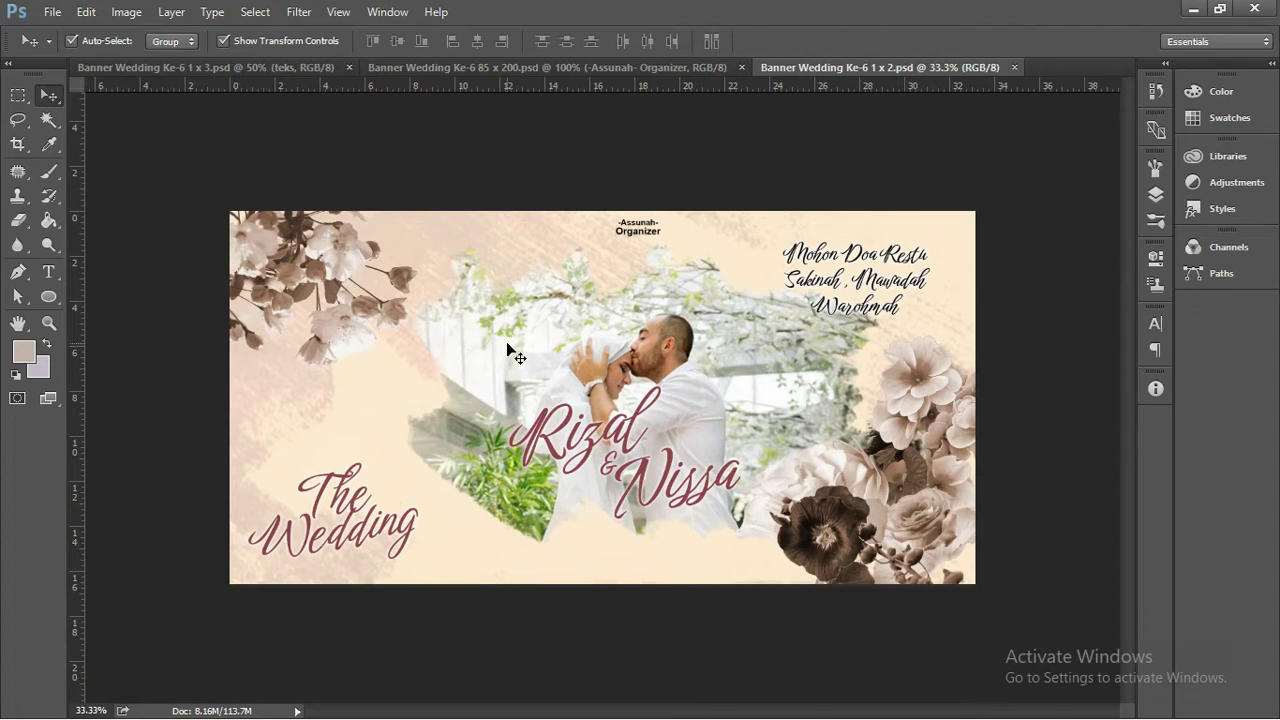
pyautogui.click(290, 67)
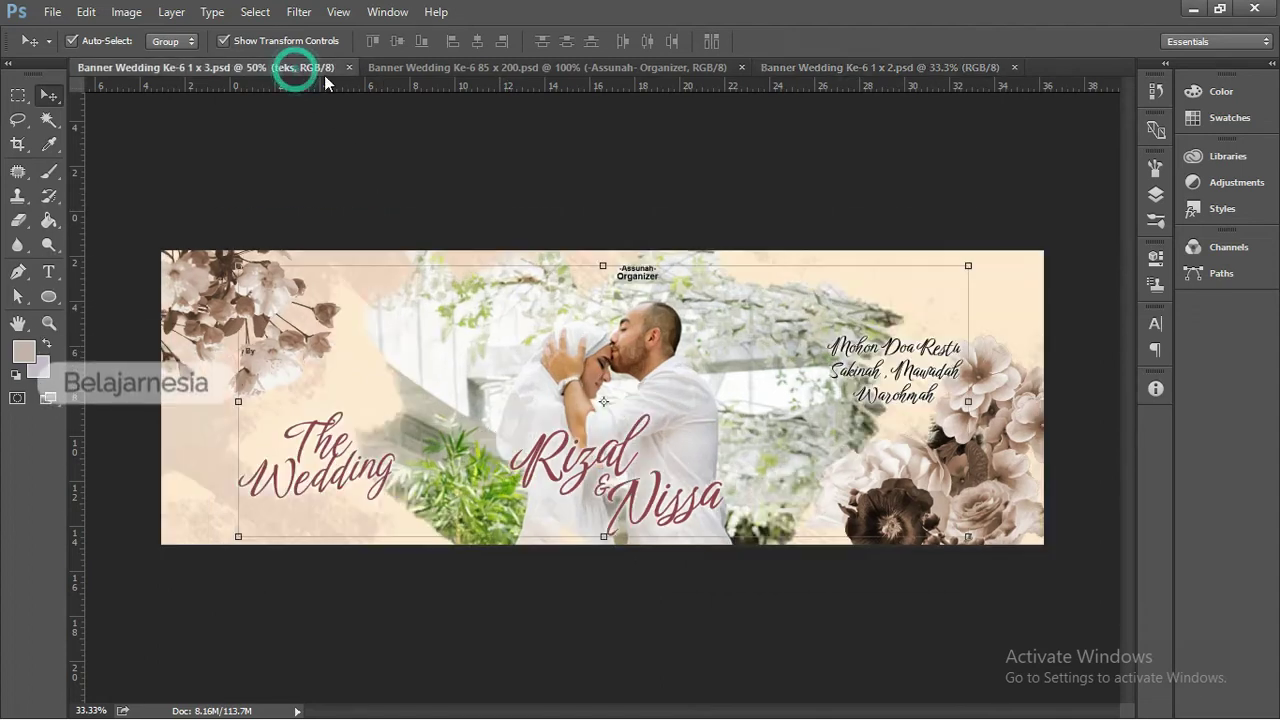
pyautogui.click(443, 67)
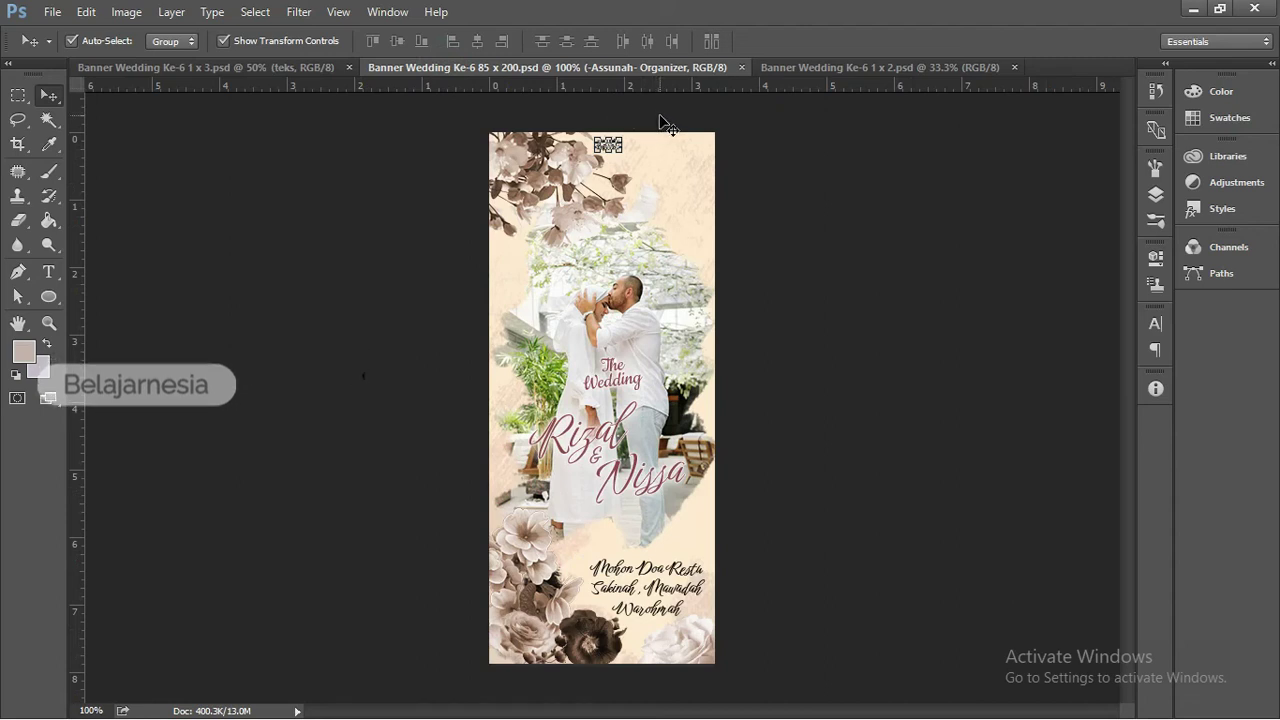
pyautogui.click(784, 150)
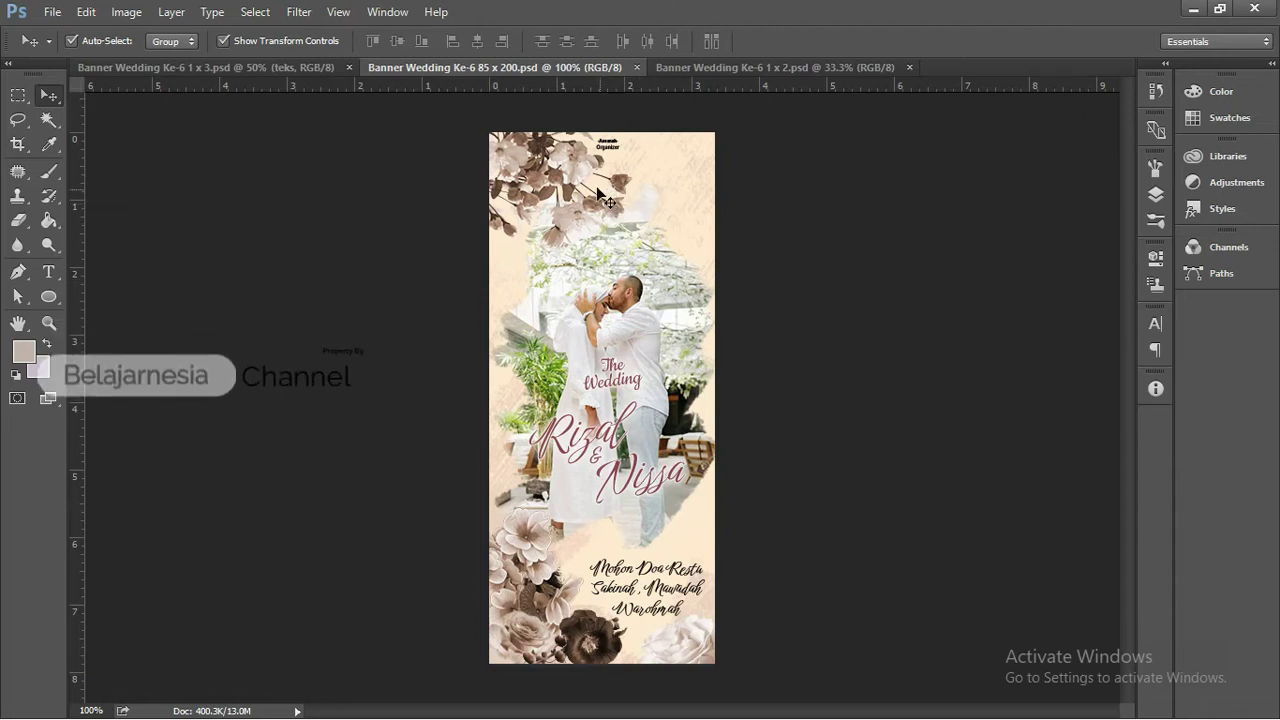
pyautogui.click(713, 70)
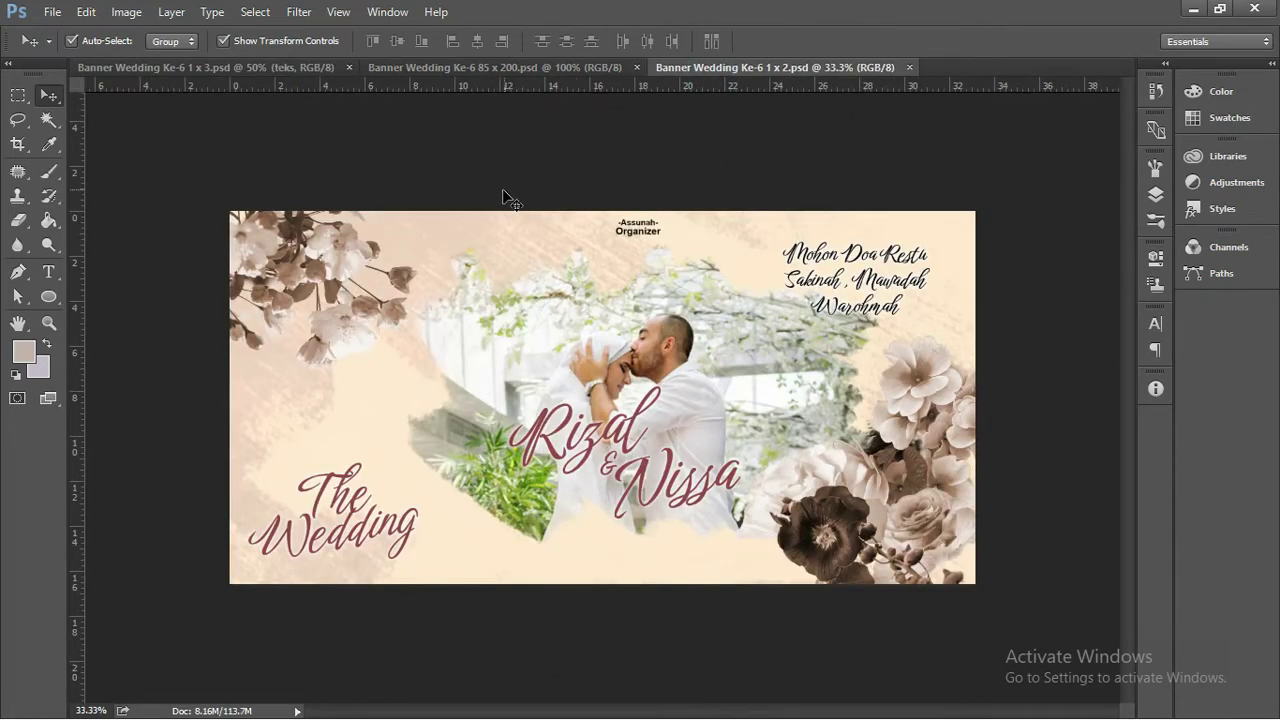
pyautogui.click(285, 70)
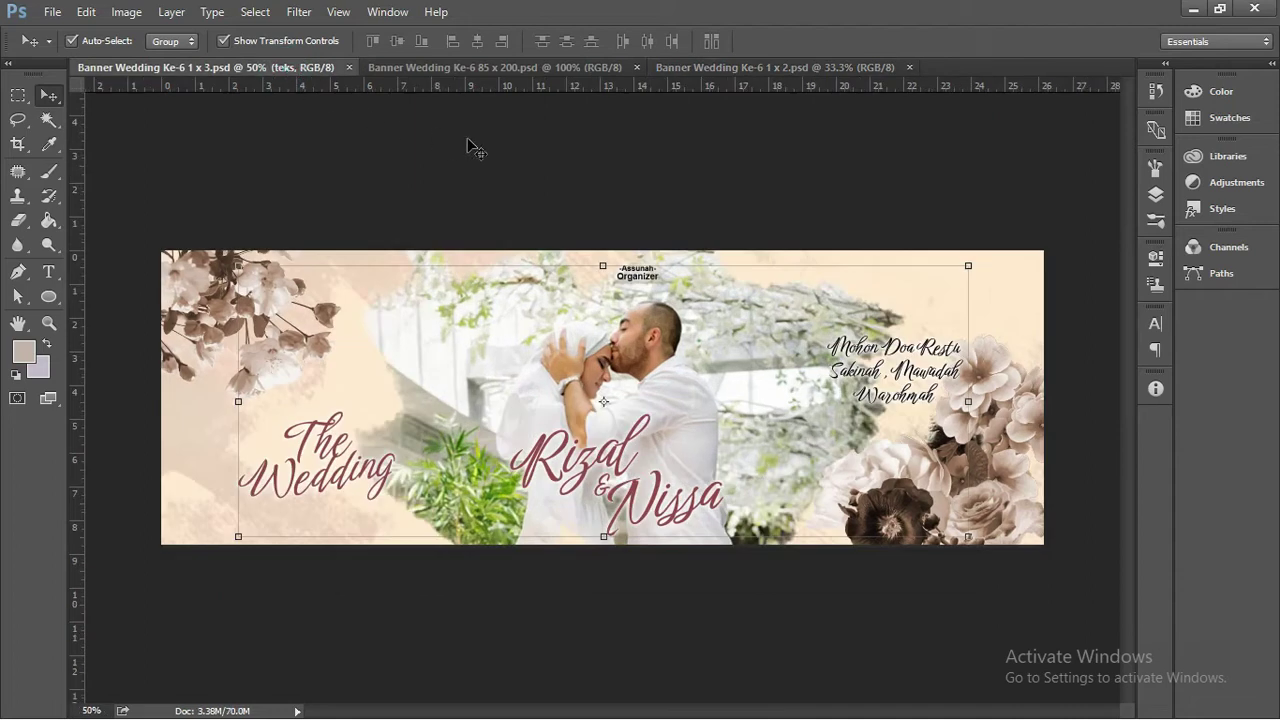
pyautogui.click(508, 143)
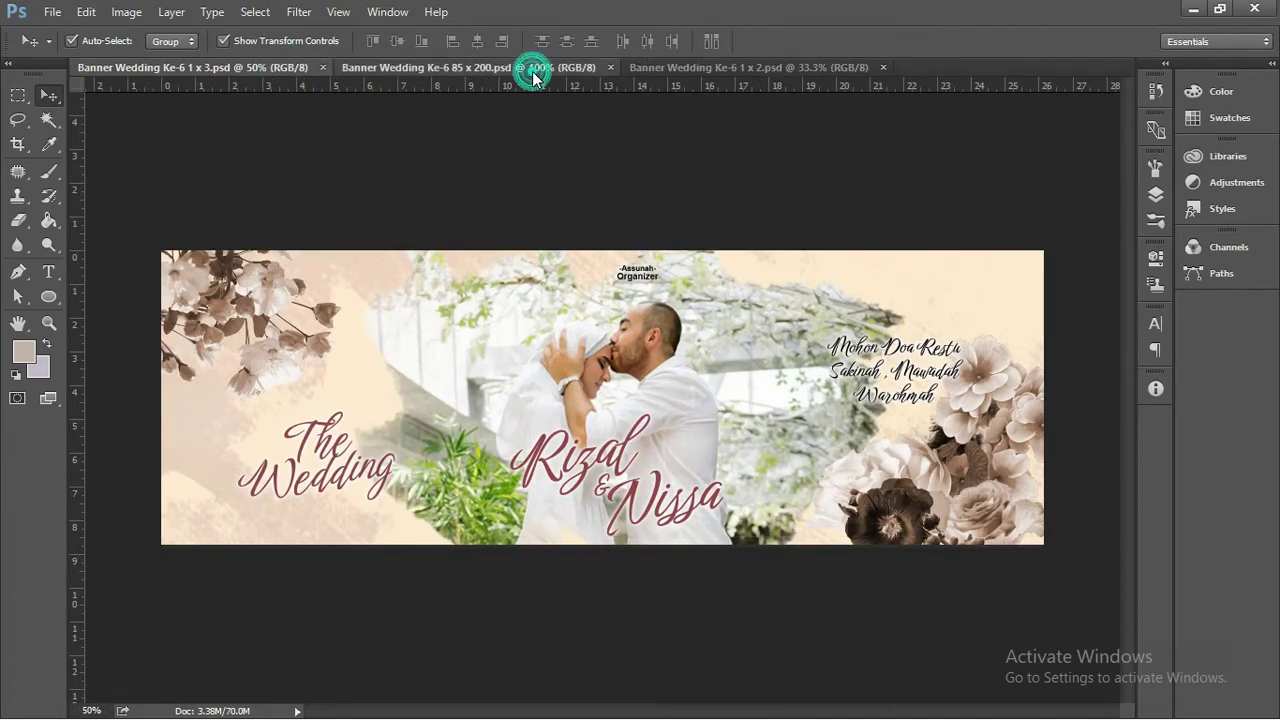
pyautogui.click(533, 70)
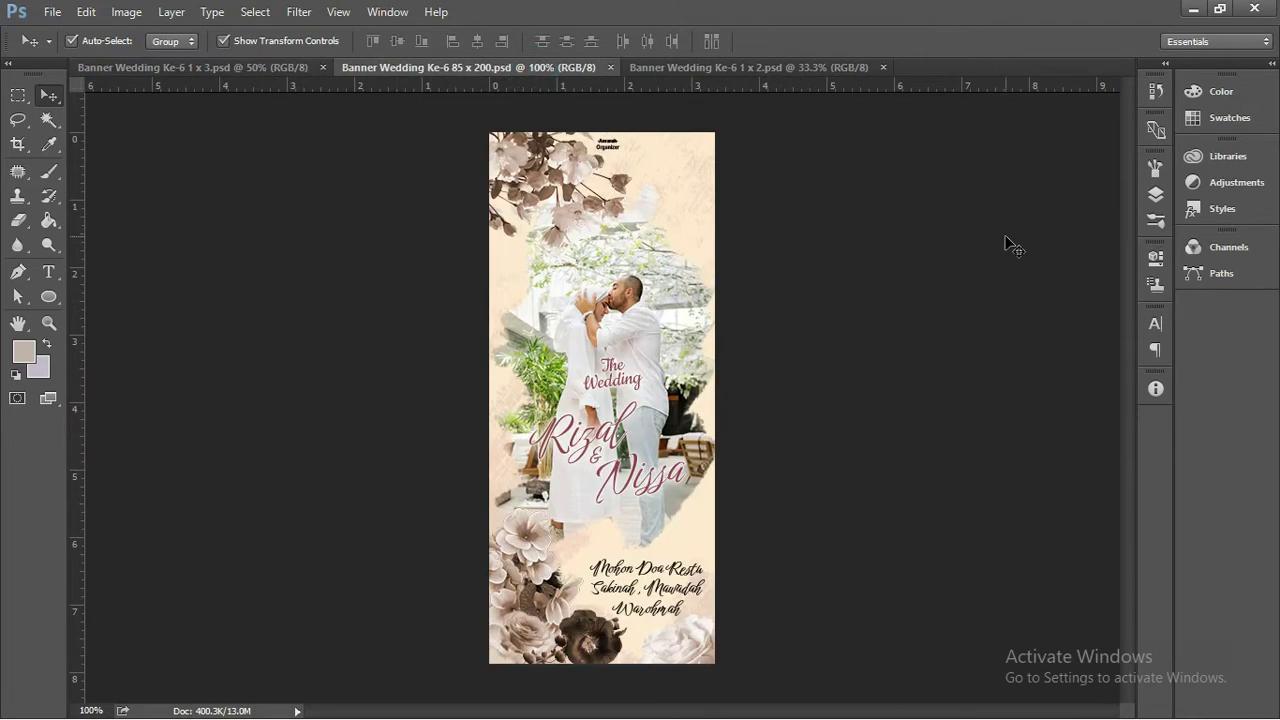
# Float the Layers panel as a wider panel and scroll through its layers
pyautogui.click(1155, 194)
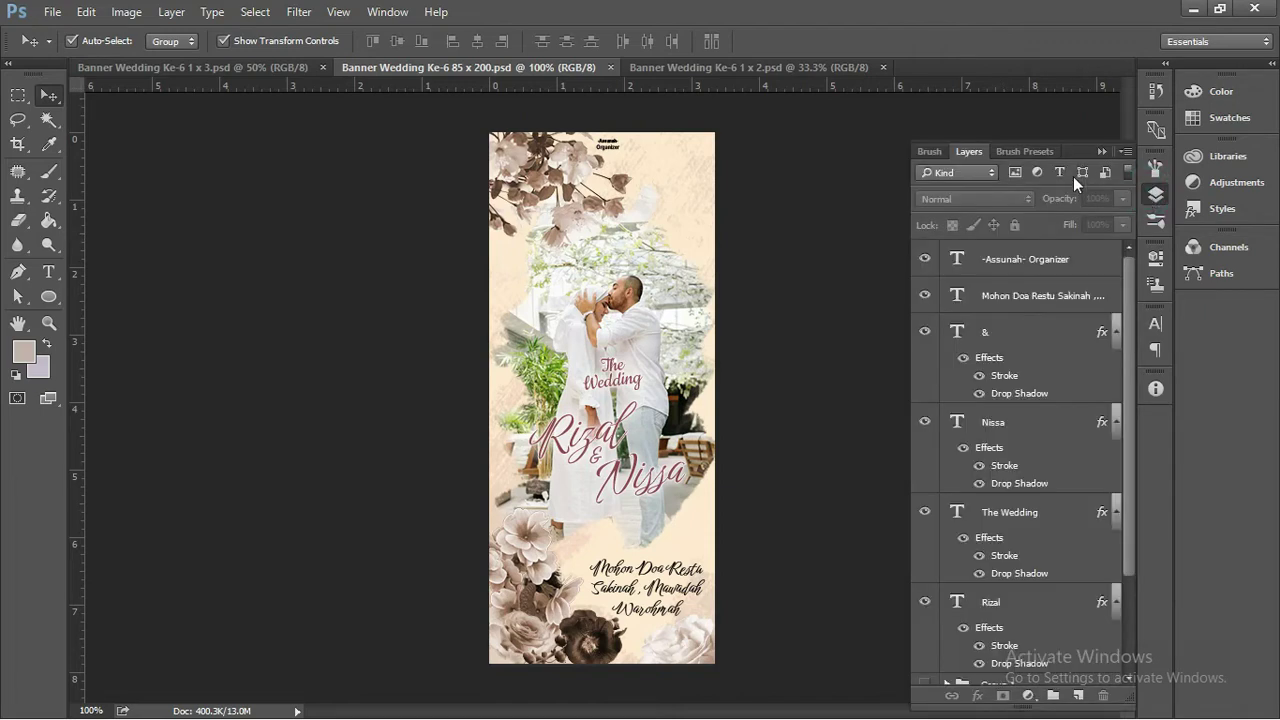
pyautogui.moveTo(973, 153); pyautogui.dragTo(241, 119)
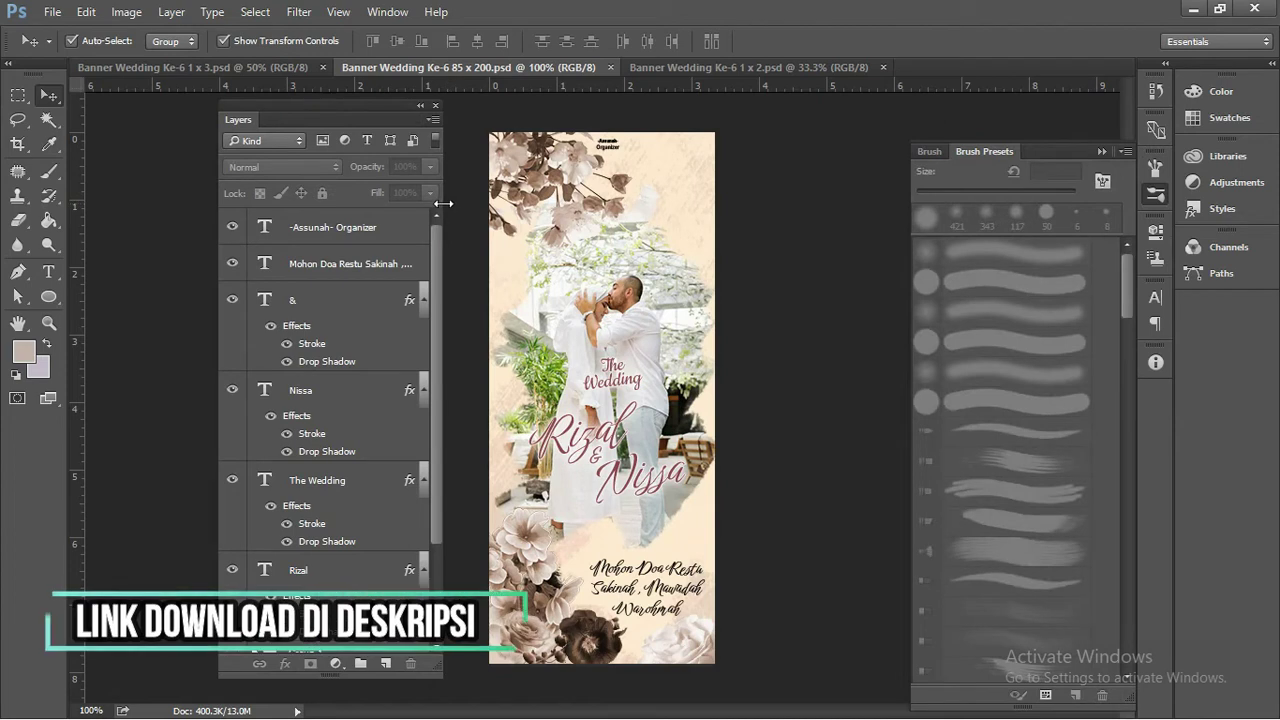
pyautogui.moveTo(443, 203); pyautogui.dragTo(473, 203)
pyautogui.scroll(-3, 297, 282)
pyautogui.scroll(3, 297, 282)
pyautogui.scroll(-3, 426, 522)
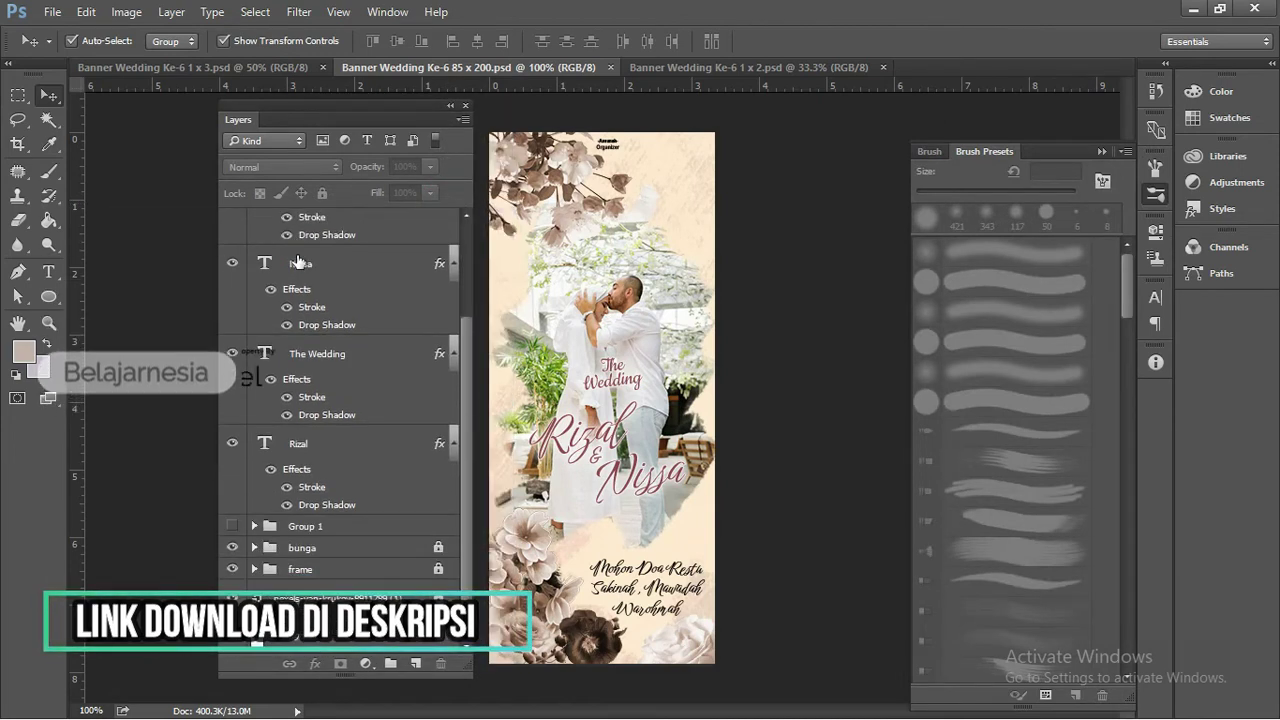
pyautogui.scroll(-2, 426, 522)
# Unlock the bunga and frame layers, and make Group 1 visible at the top of the stack
pyautogui.click(436, 547)
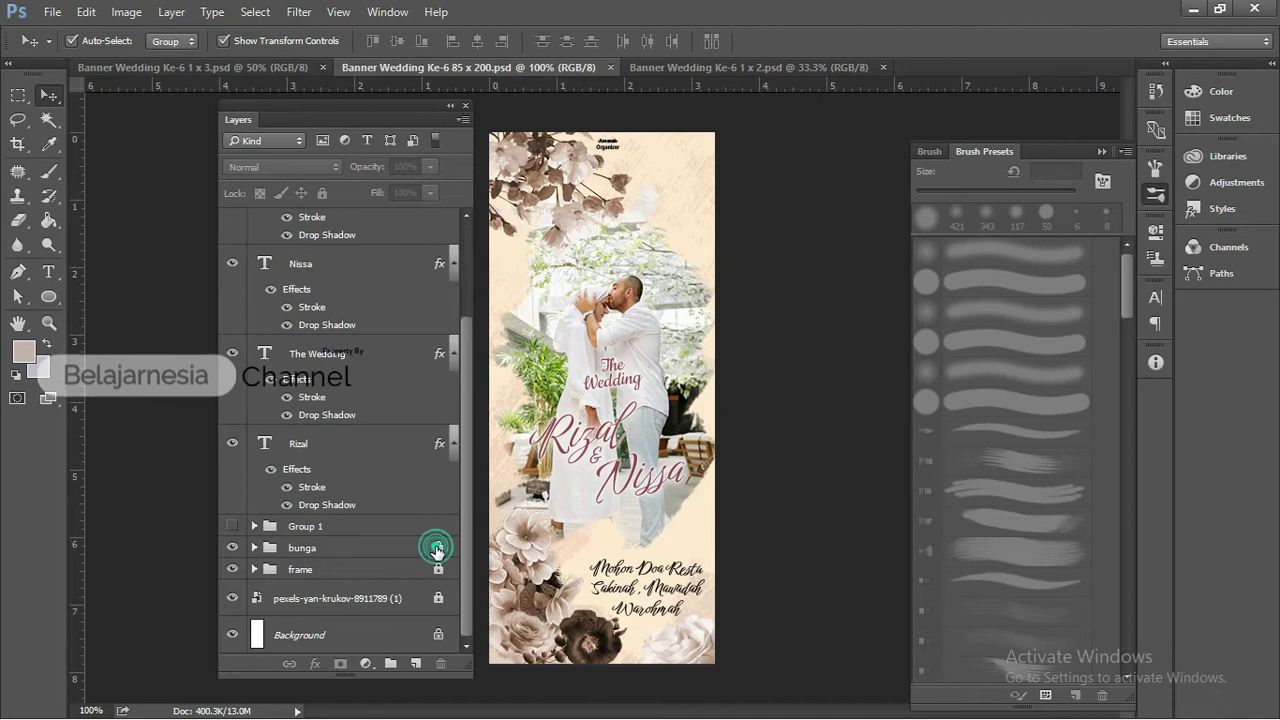
pyautogui.click(437, 569)
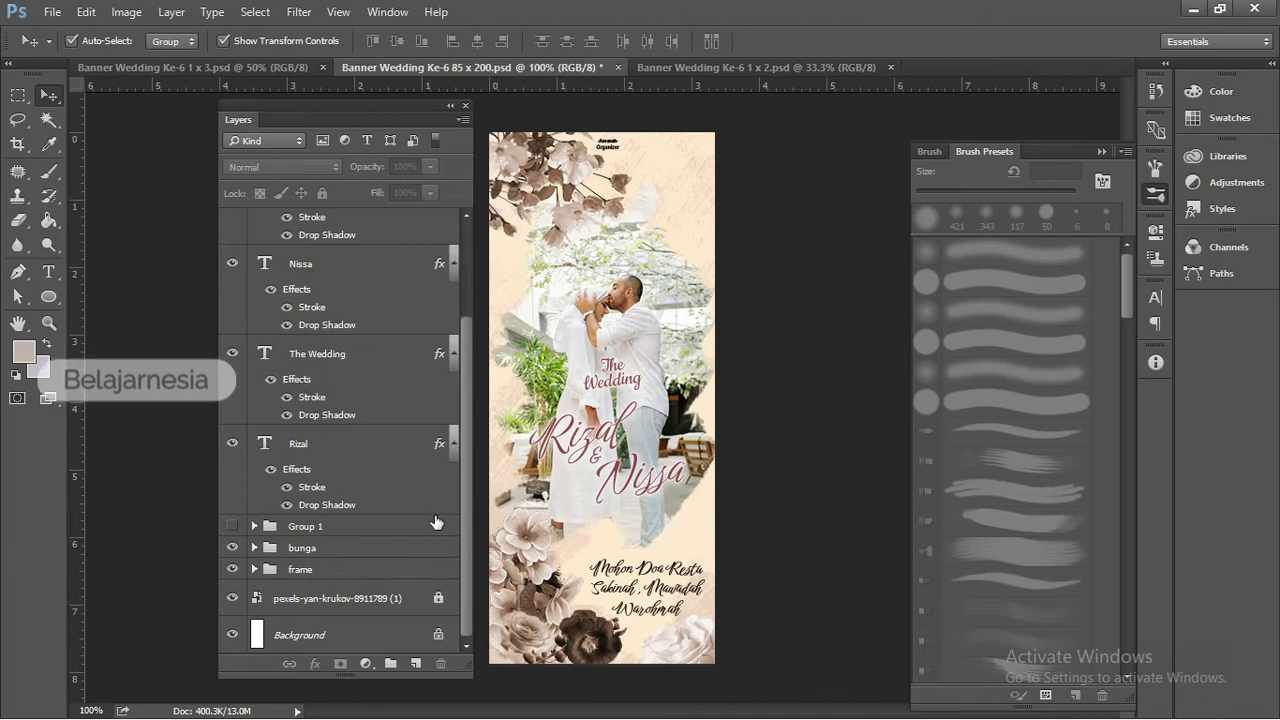
pyautogui.click(232, 526)
pyautogui.click(302, 527)
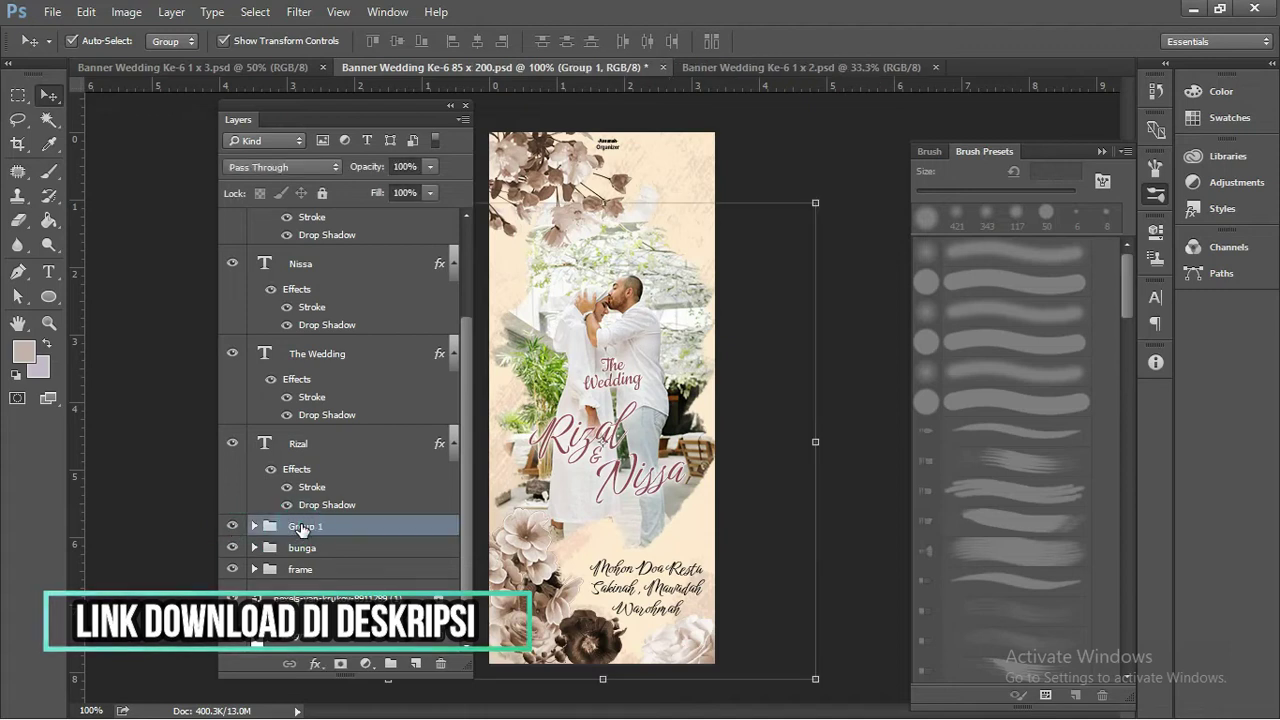
pyautogui.scroll(1, 310, 527)
pyautogui.scroll(-1, 315, 527)
pyautogui.press('ctrl')
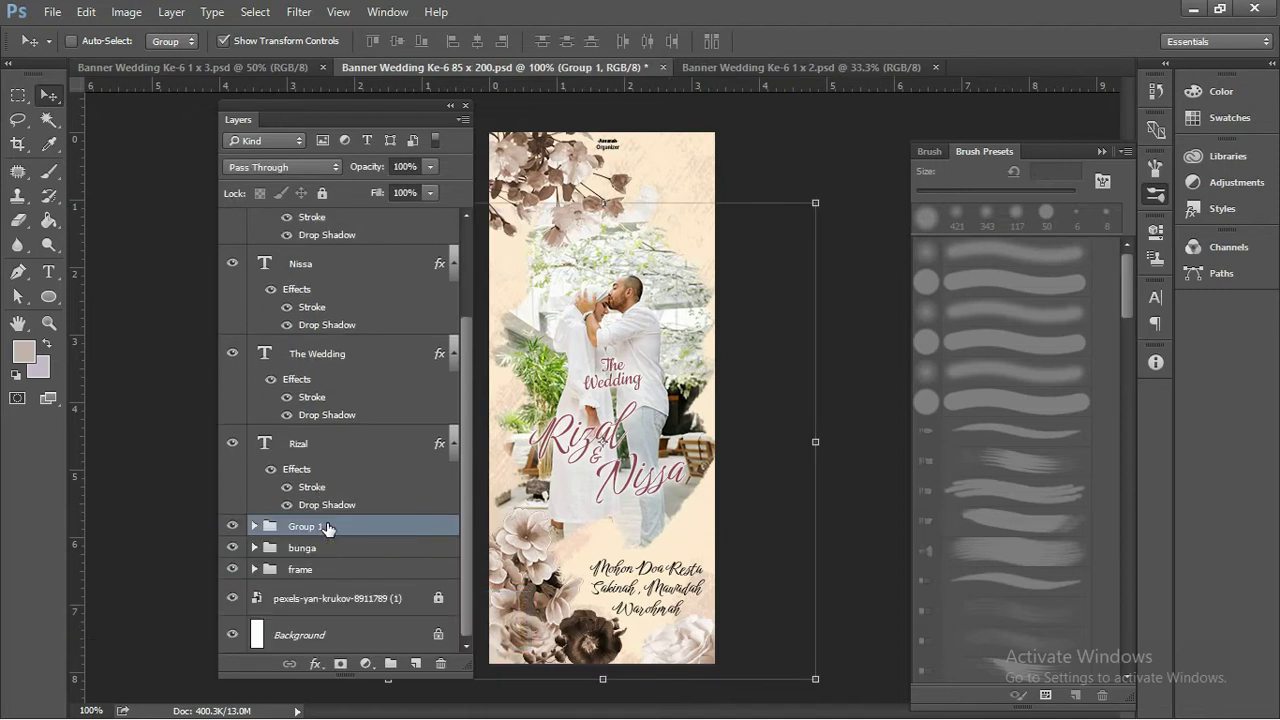
pyautogui.hotkey('ctrl', 'shift', ']')
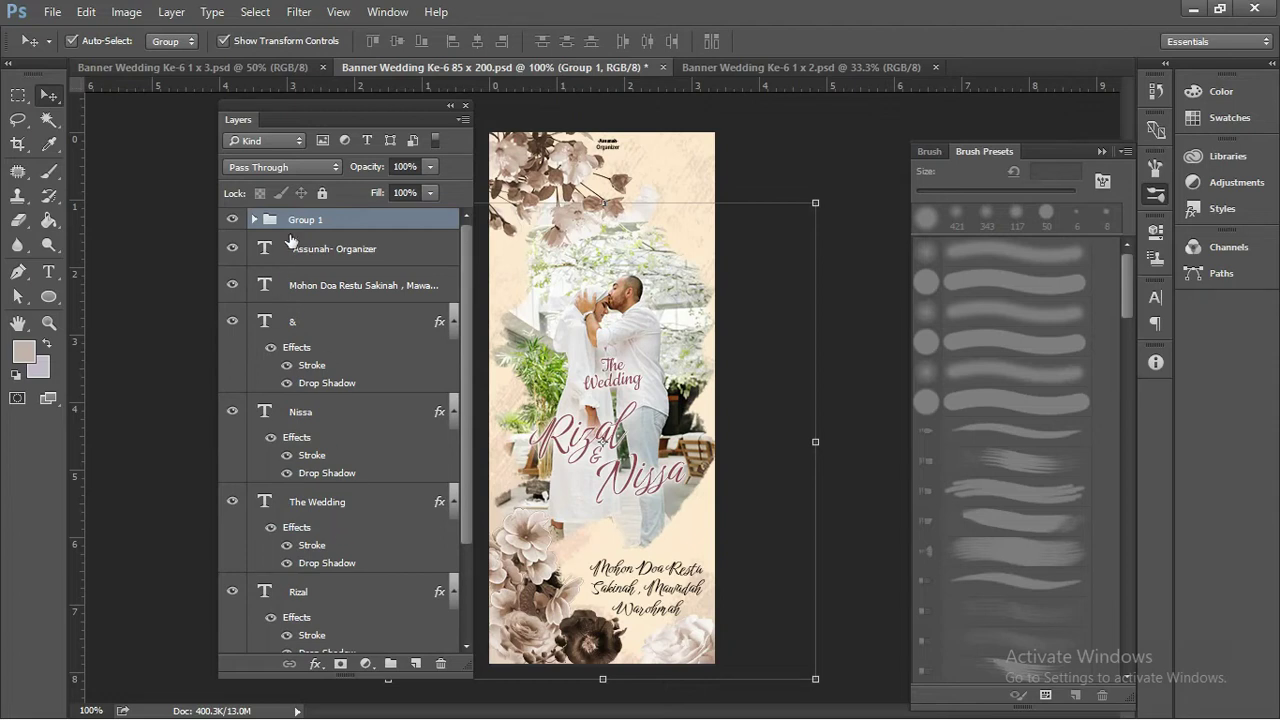
# Hide the landing-page template preview layer inside Group 1
pyautogui.click(254, 219)
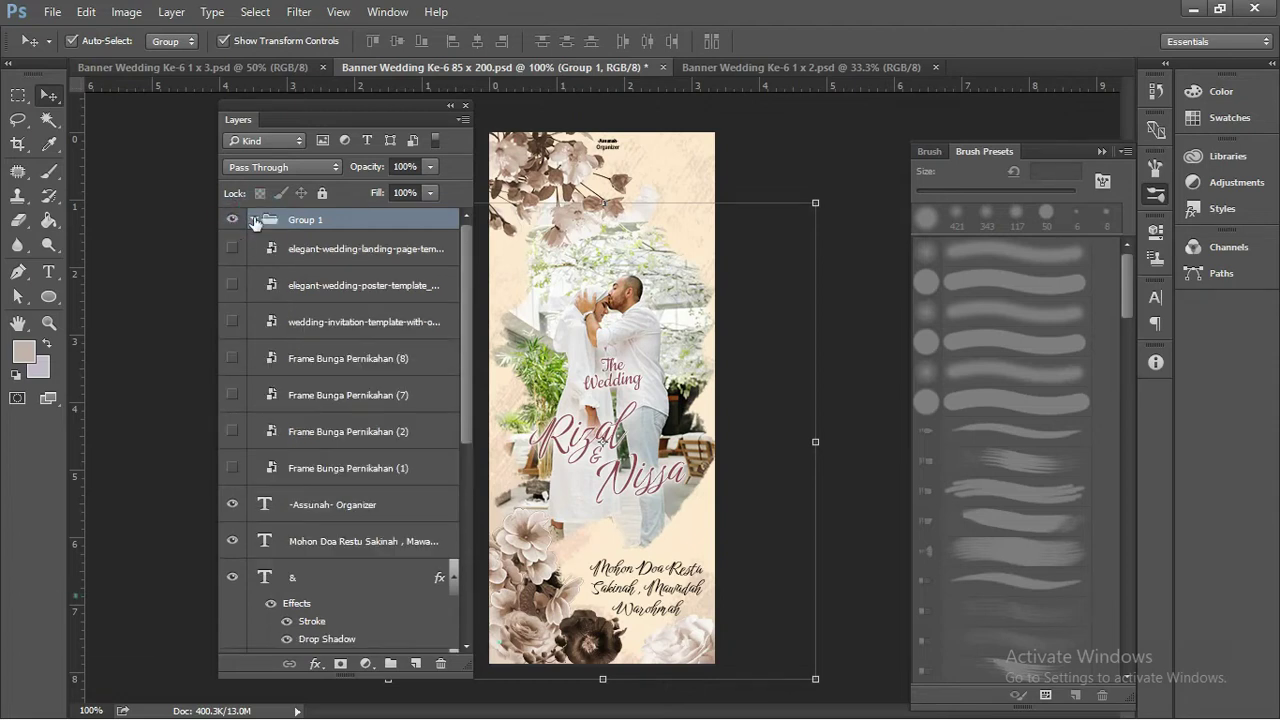
pyautogui.click(232, 248)
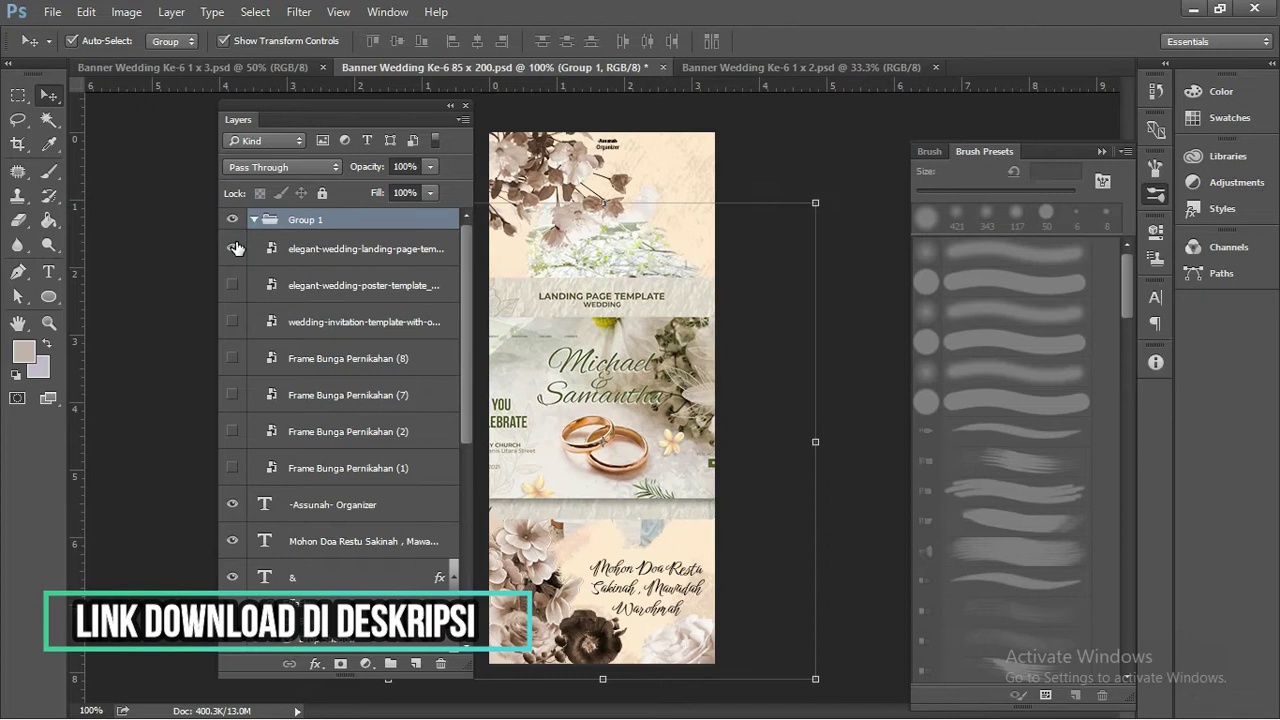
pyautogui.click(236, 247)
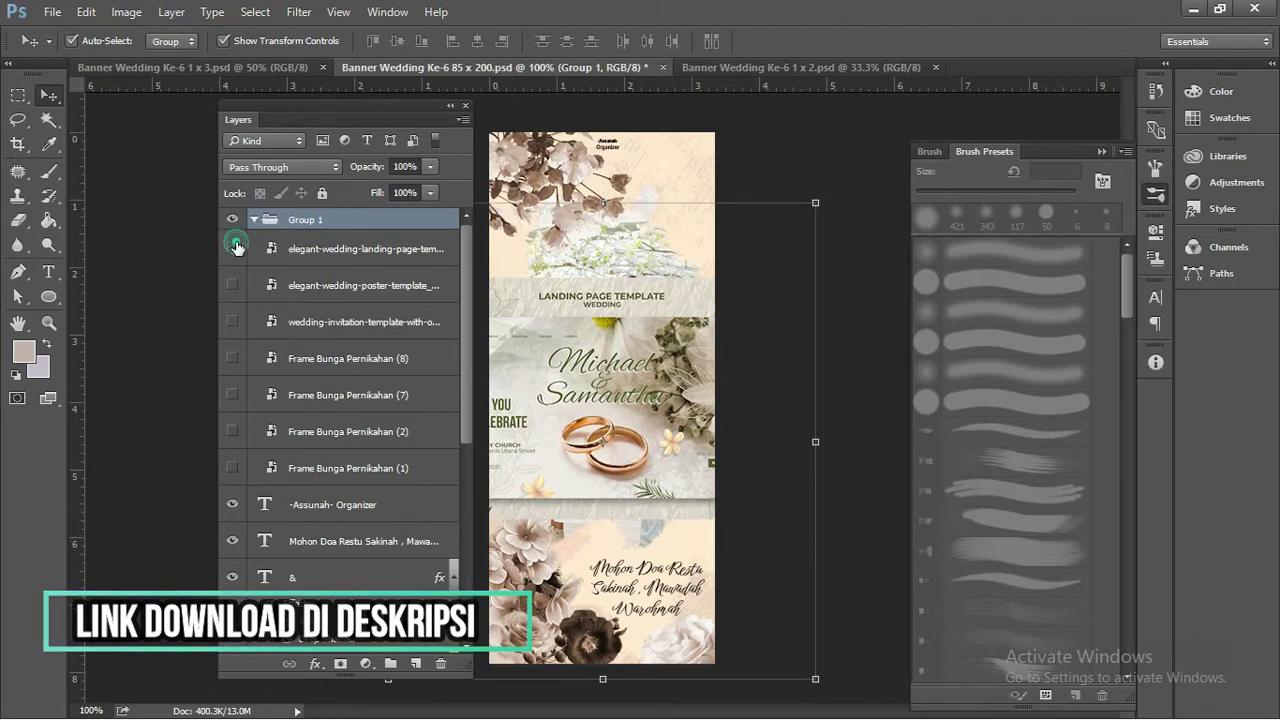
pyautogui.click(236, 247)
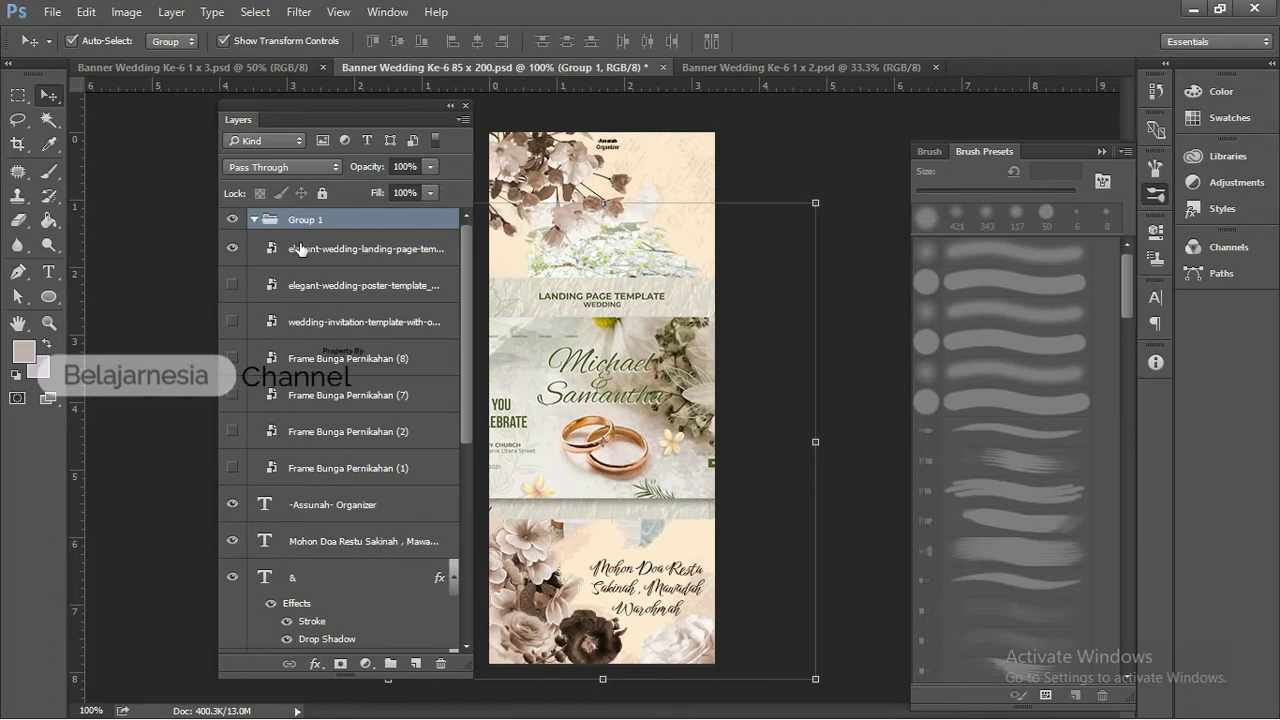
pyautogui.click(232, 248)
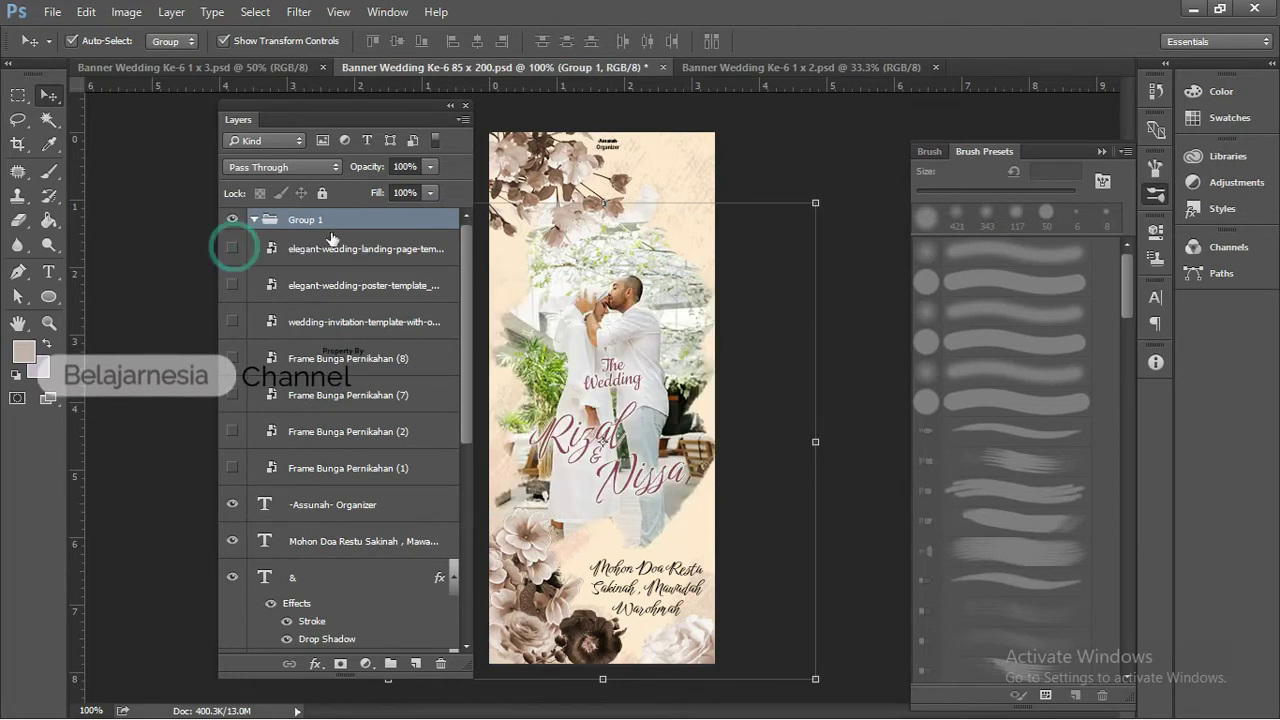
# Collapse Group 1, select the -Assunah- Organizer layer and move the Layers panel left
pyautogui.click(255, 219)
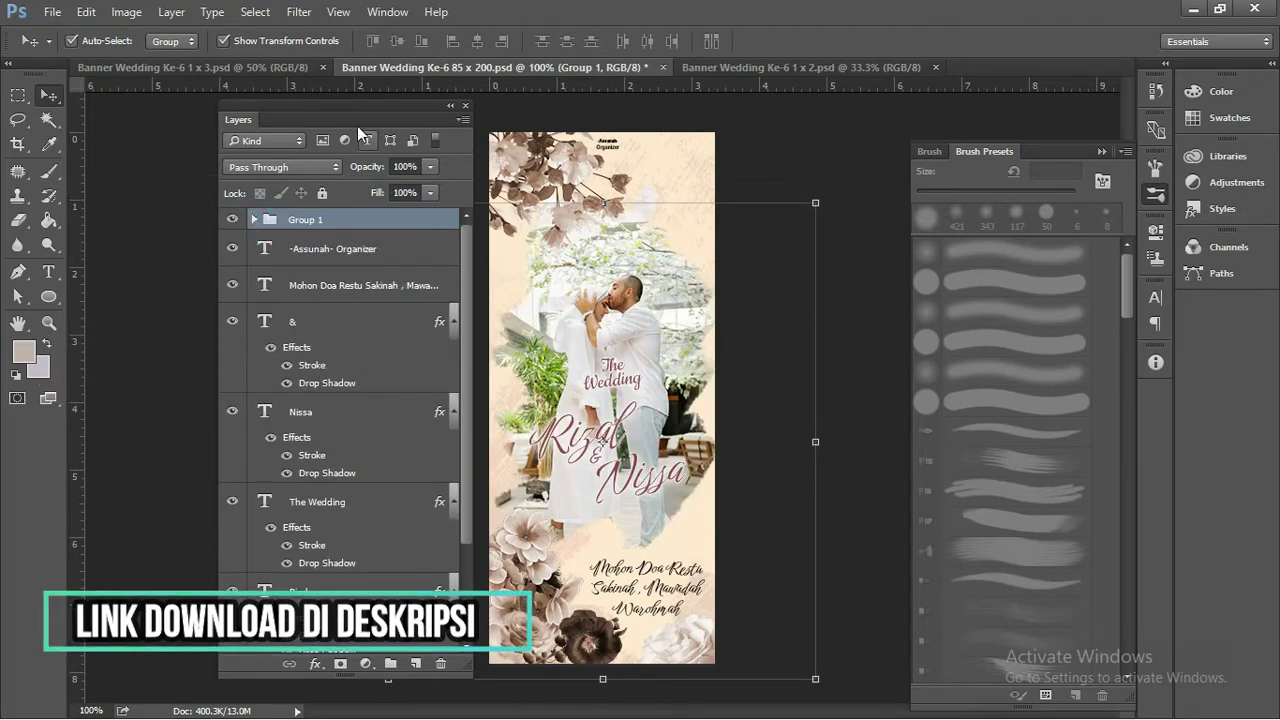
pyautogui.moveTo(363, 107); pyautogui.dragTo(307, 109)
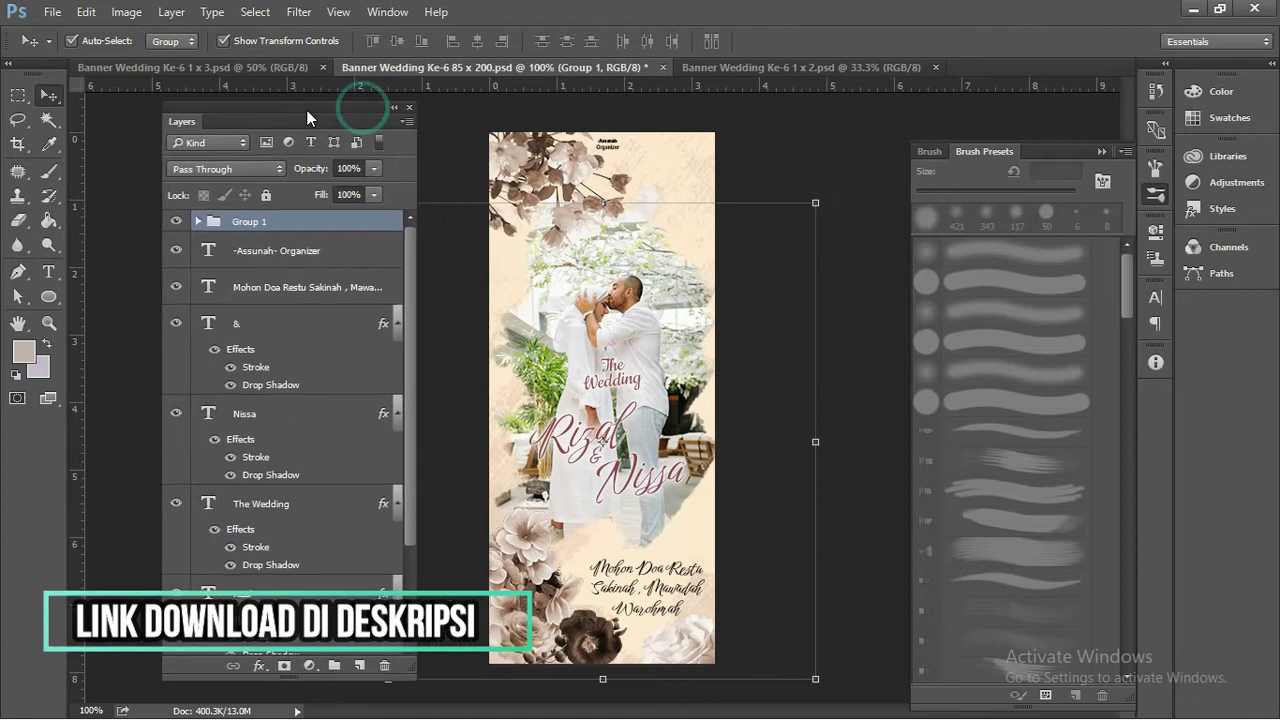
pyautogui.click(276, 251)
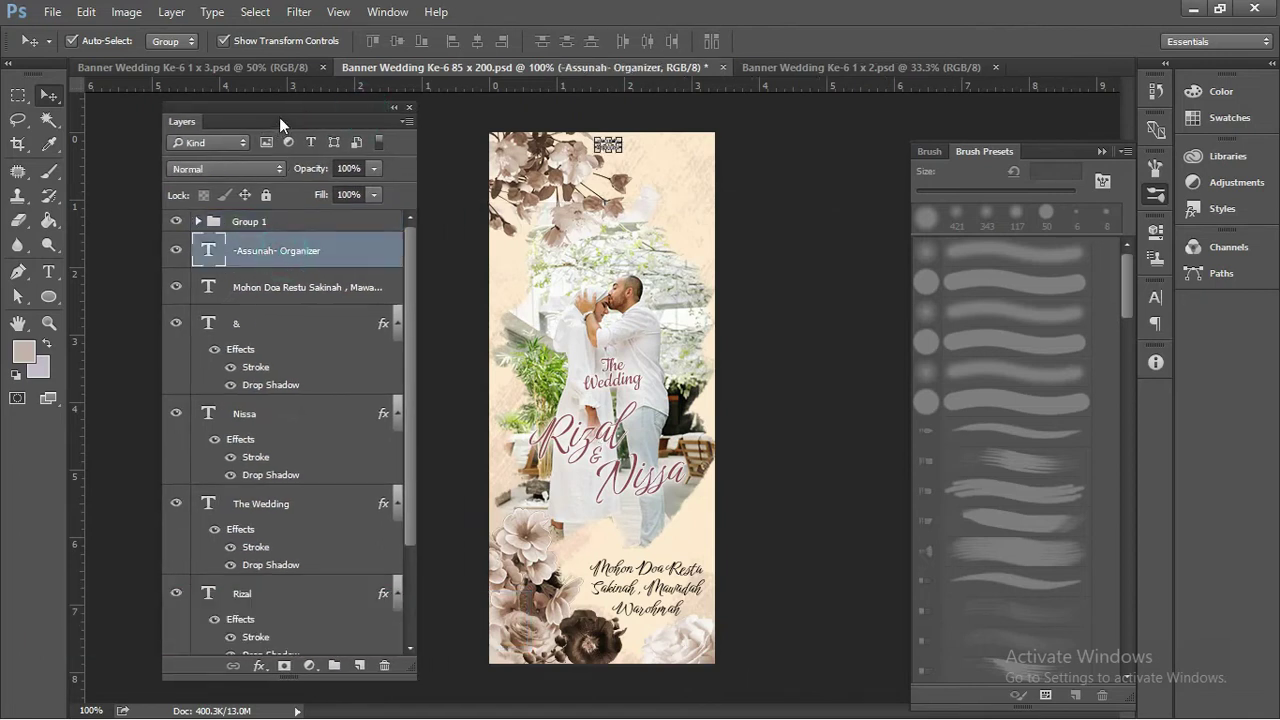
pyautogui.moveTo(280, 117); pyautogui.dragTo(243, 115)
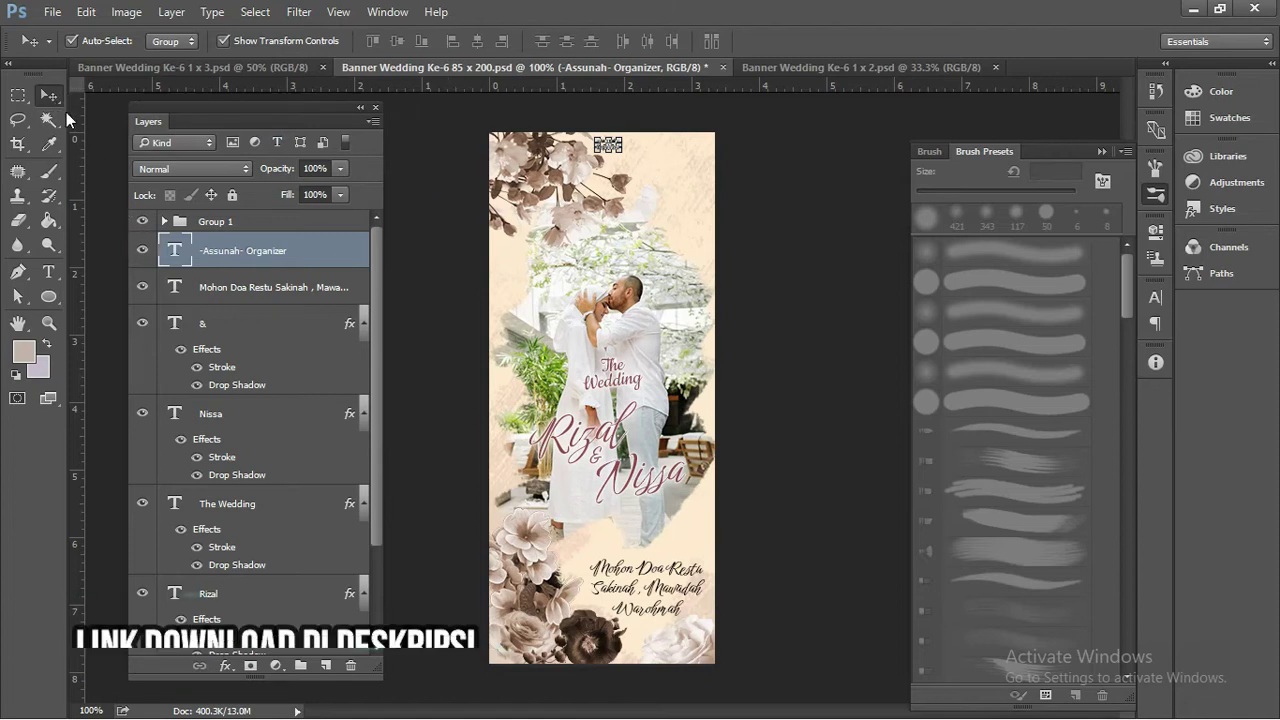
pyautogui.doubleClick(175, 251)
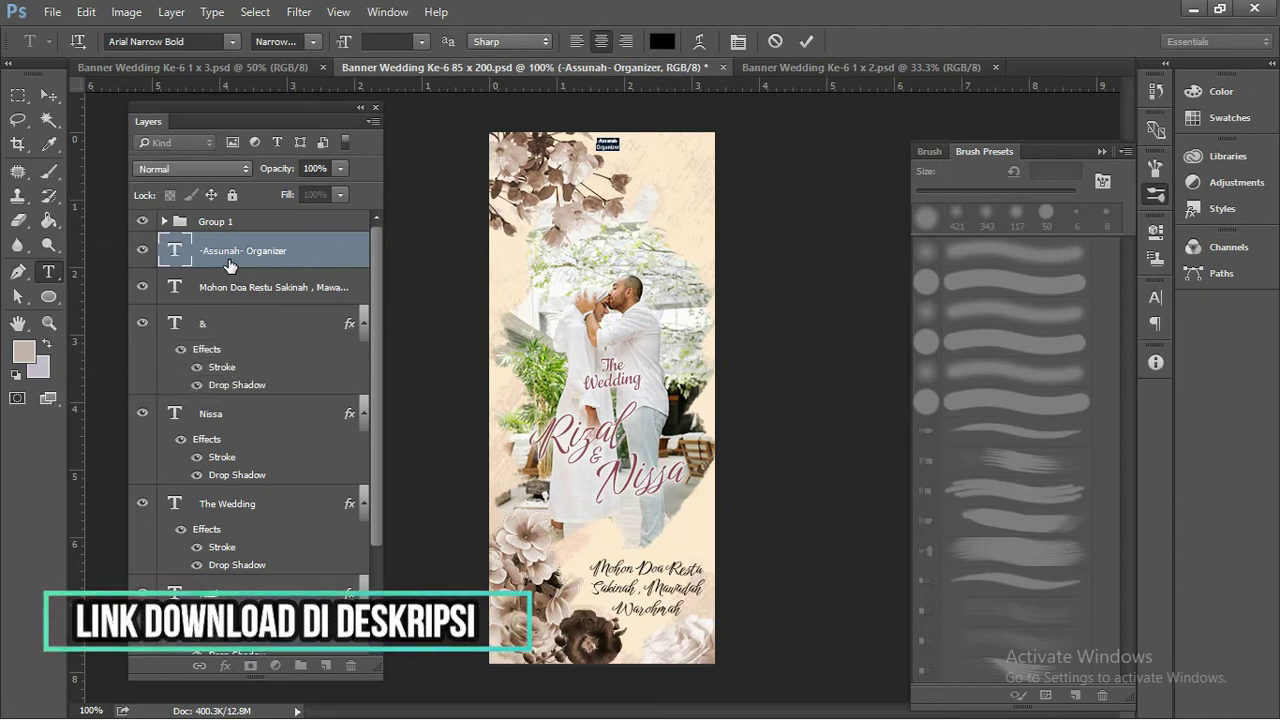
pyautogui.doubleClick(182, 288)
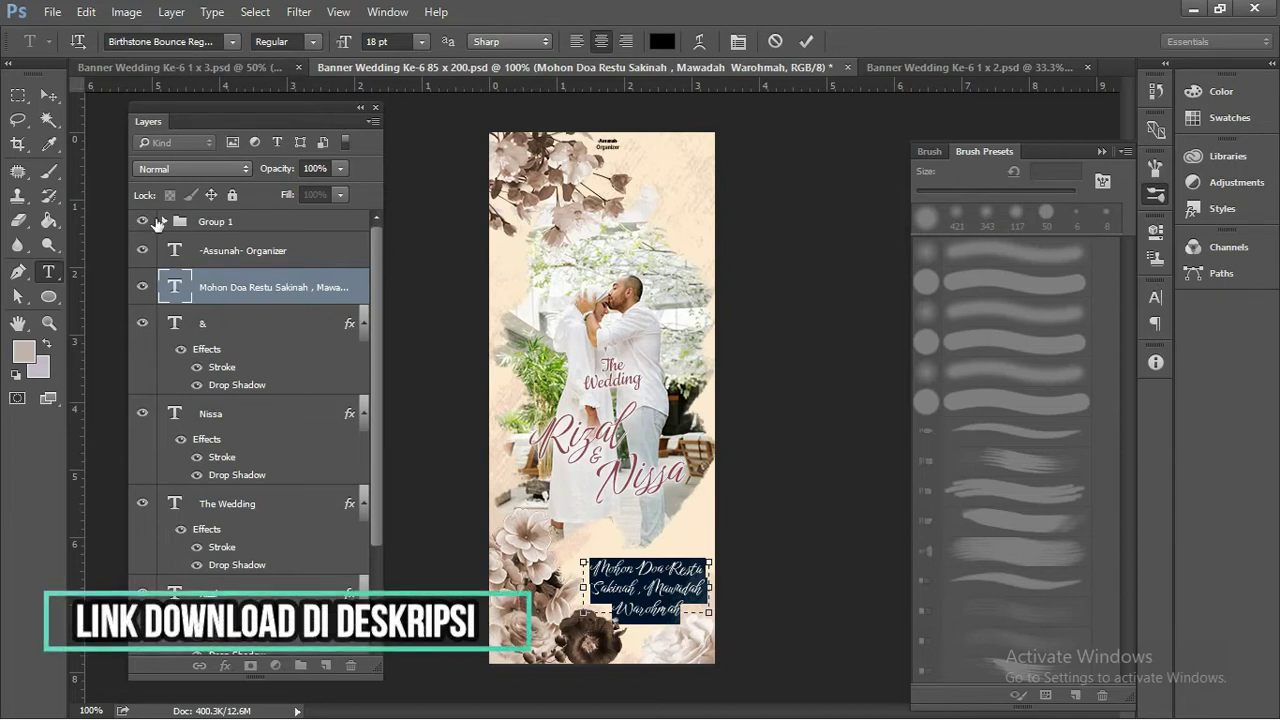
pyautogui.doubleClick(174, 320)
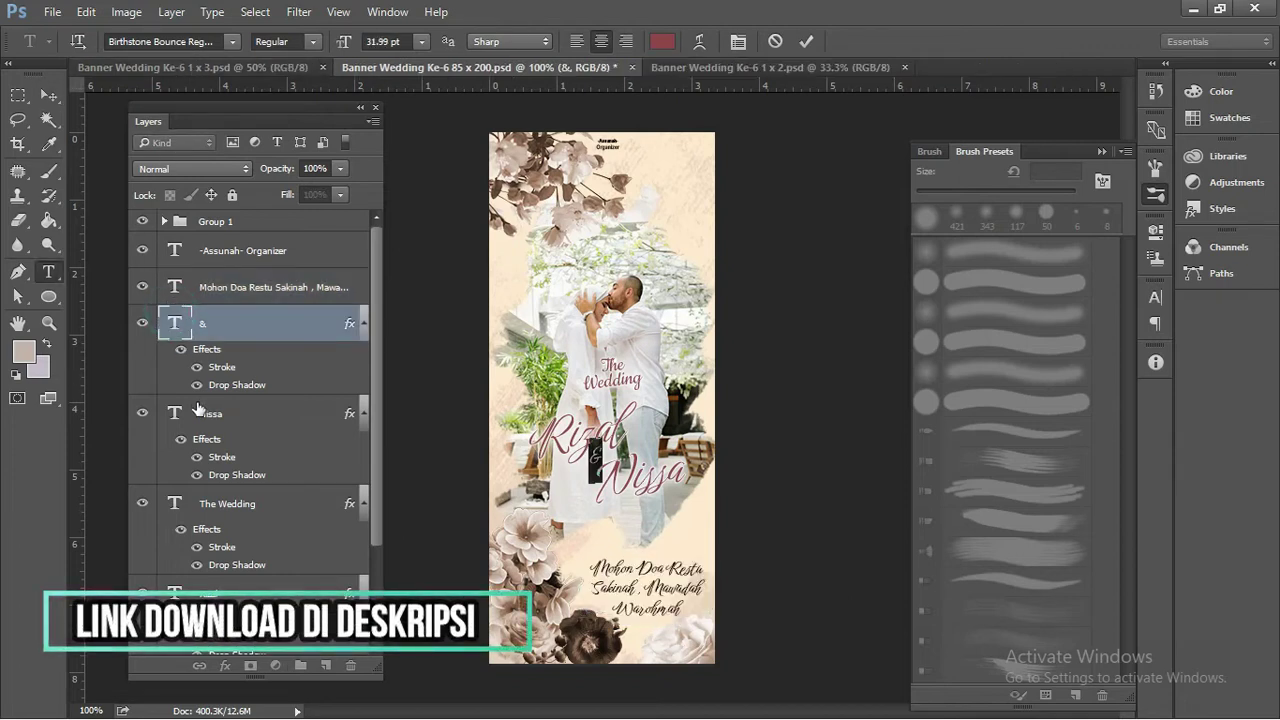
pyautogui.scroll(-2, 245, 397)
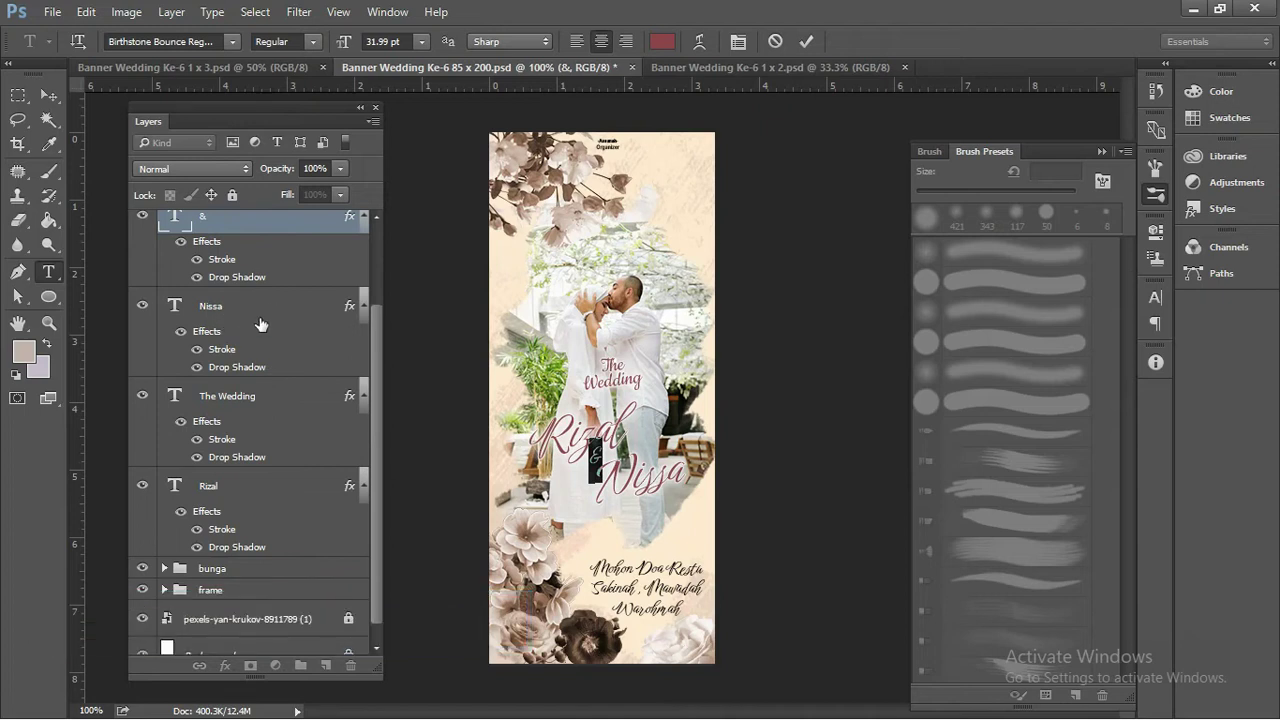
pyautogui.scroll(3, 251, 325)
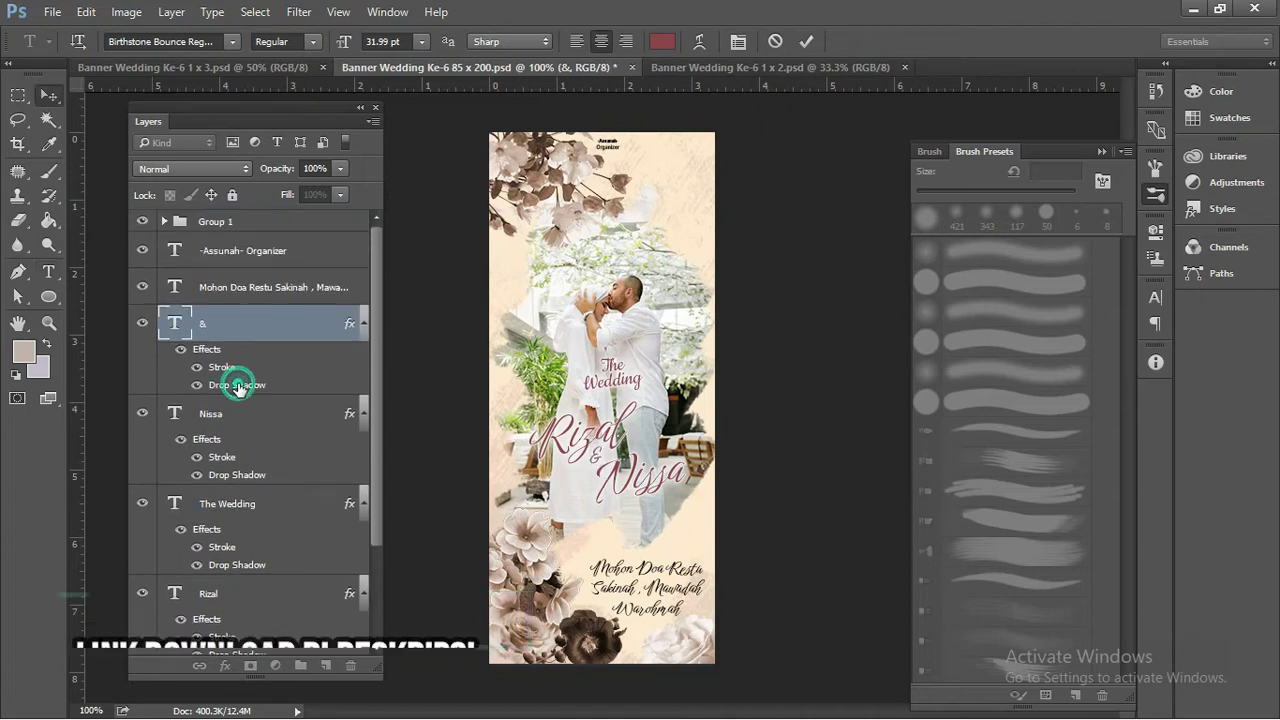
pyautogui.press('v')
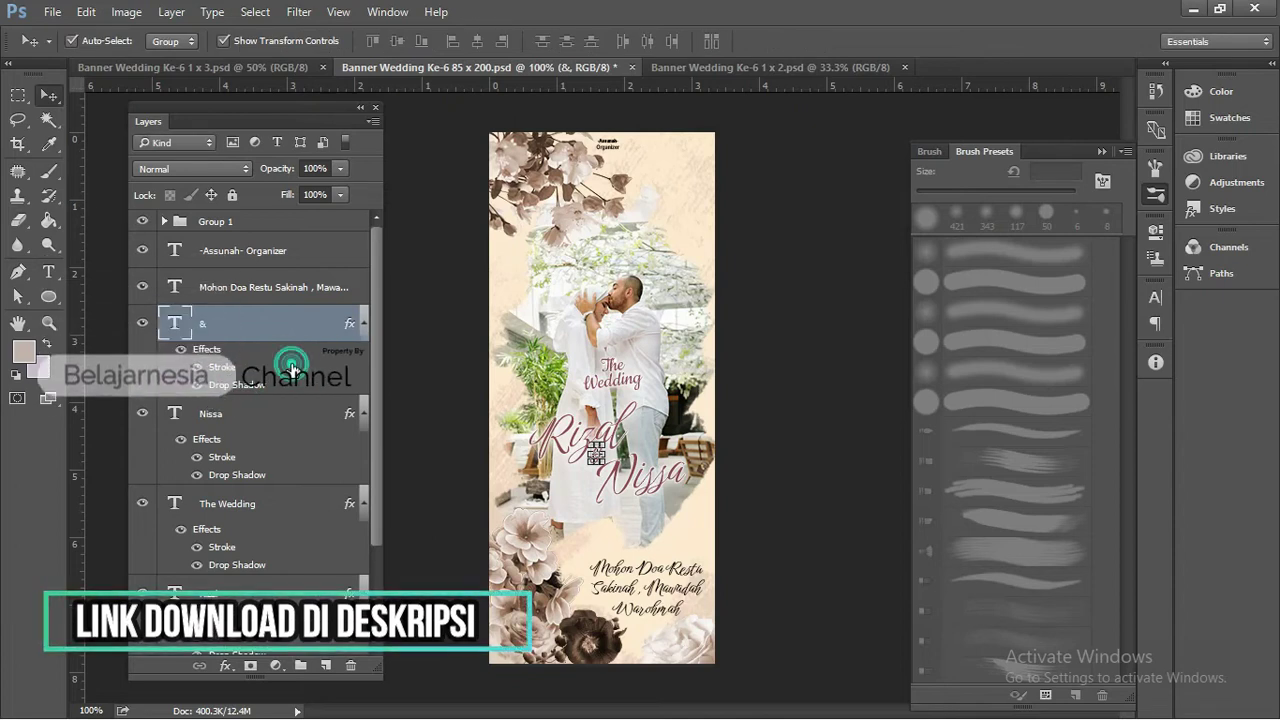
pyautogui.click(253, 288)
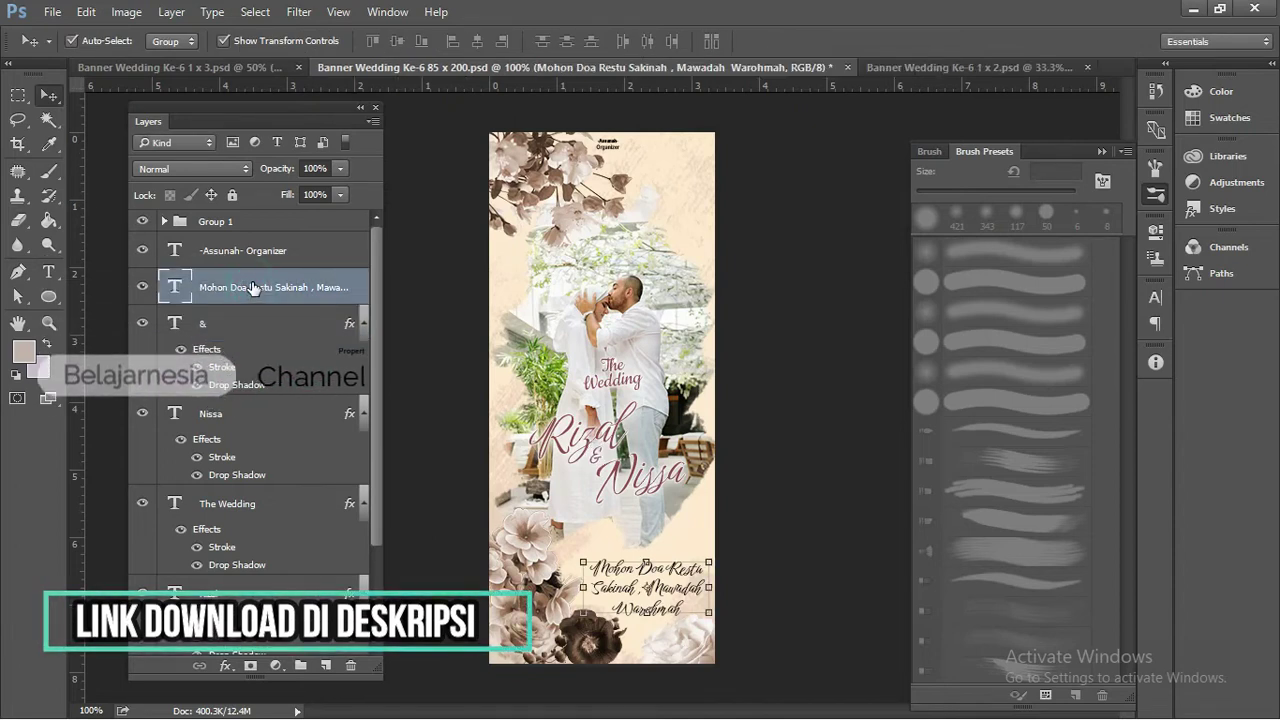
pyautogui.scroll(-2, 258, 300)
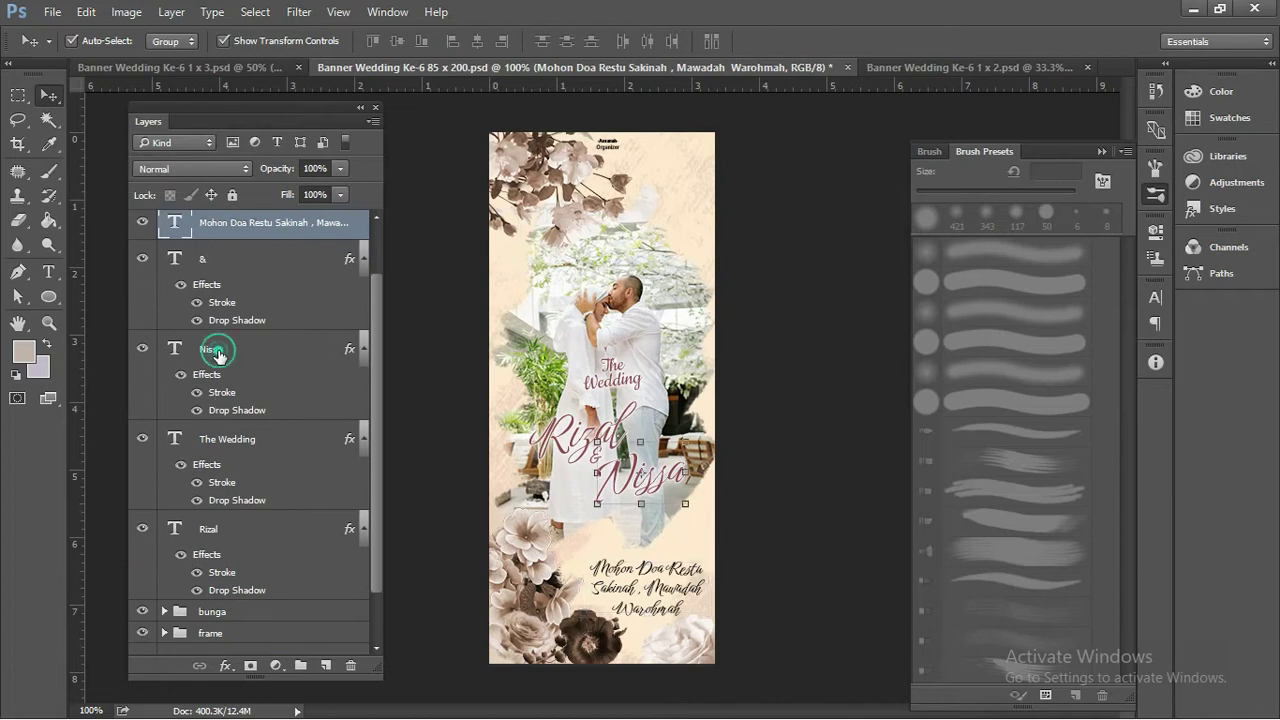
pyautogui.click(214, 352)
pyautogui.click(142, 349)
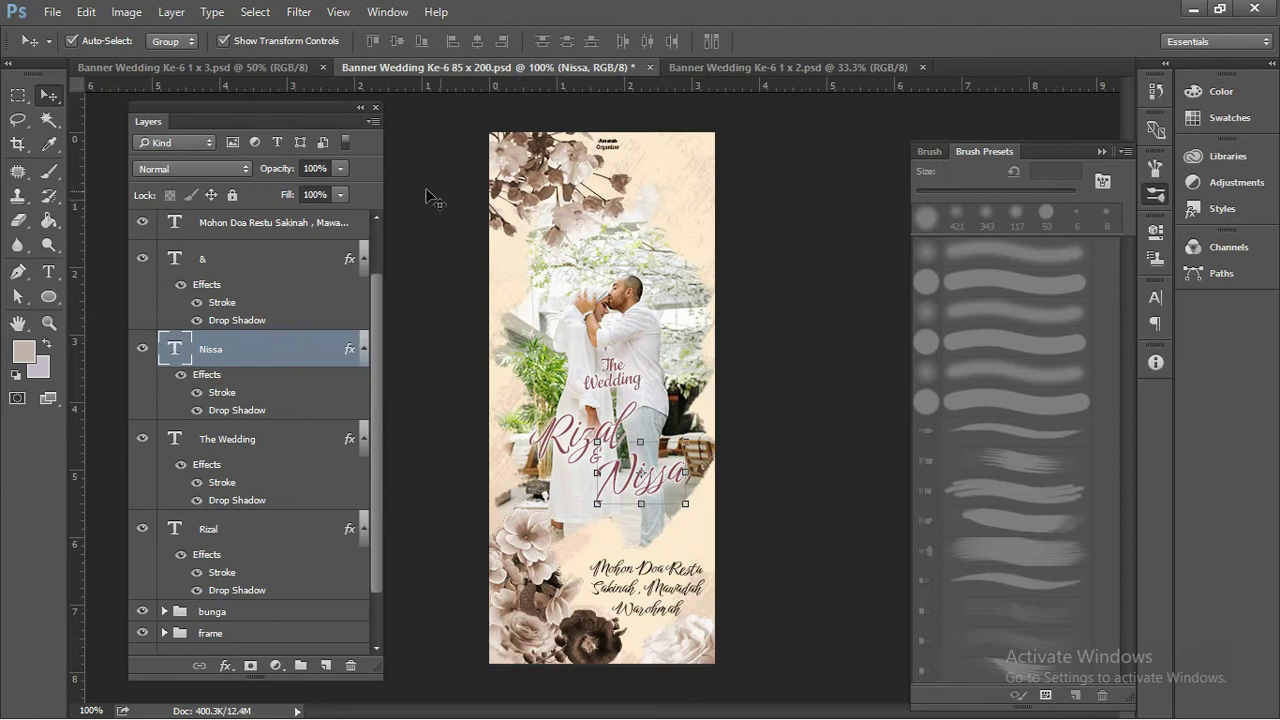
pyautogui.moveTo(272, 109); pyautogui.dragTo(272, 105)
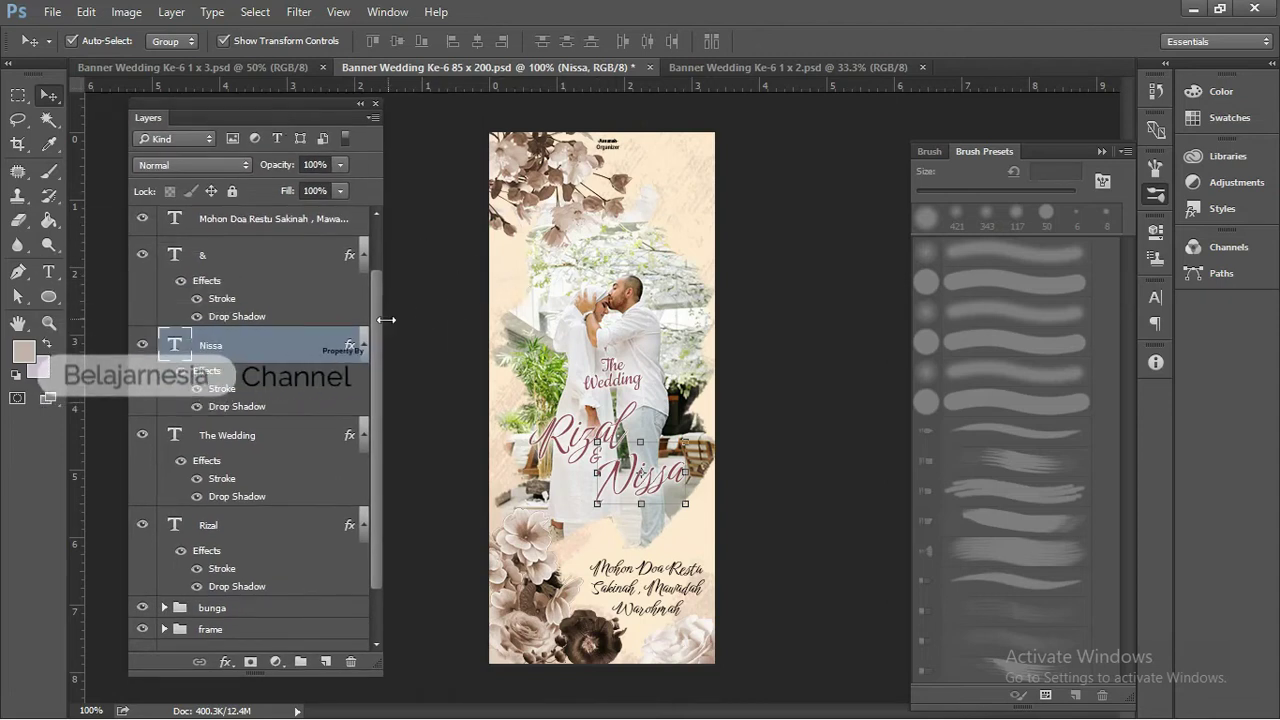
pyautogui.scroll(1, 376, 322)
pyautogui.scroll(-1, 381, 320)
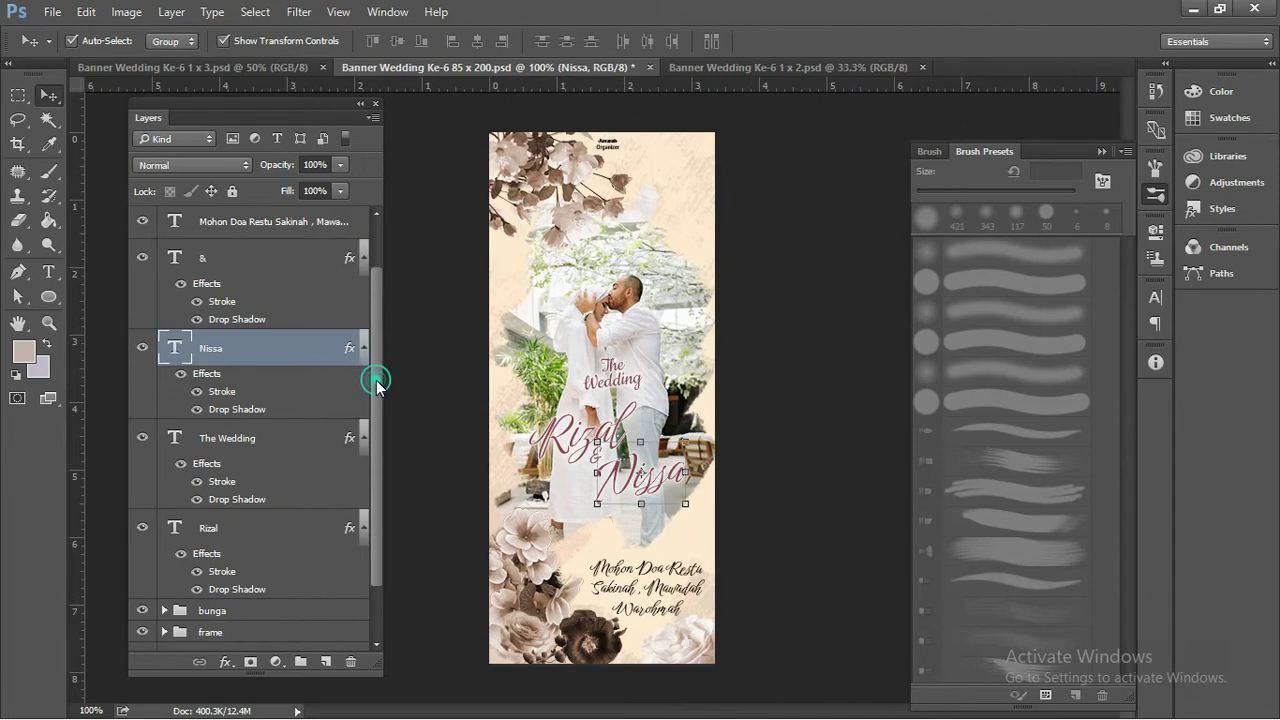
pyautogui.scroll(-1, 378, 384)
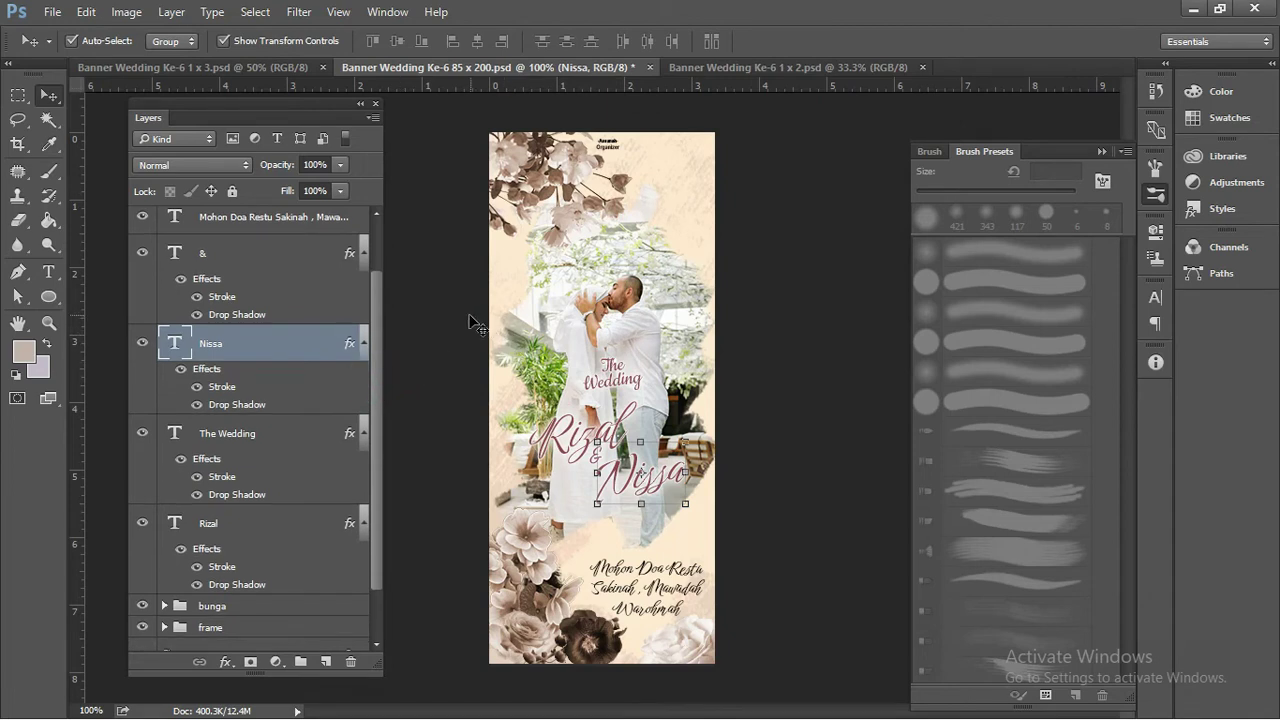
pyautogui.moveTo(378, 333); pyautogui.dragTo(378, 350)
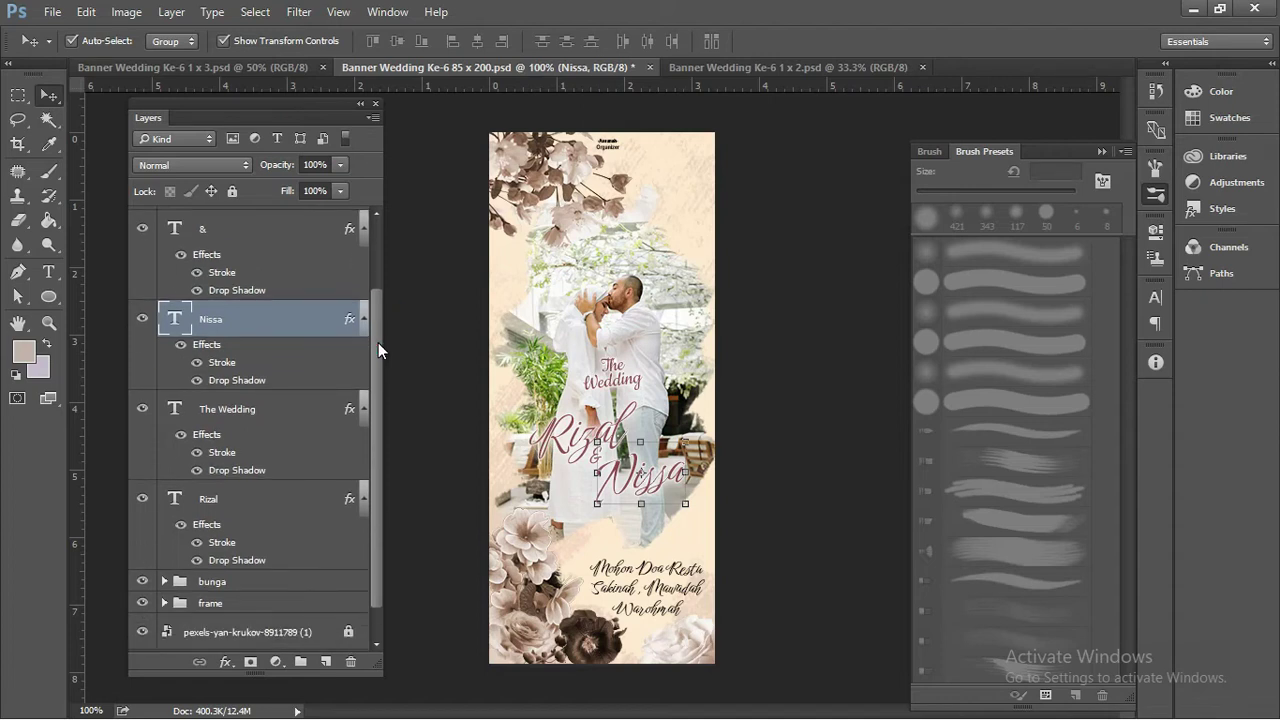
pyautogui.scroll(-2, 247, 377)
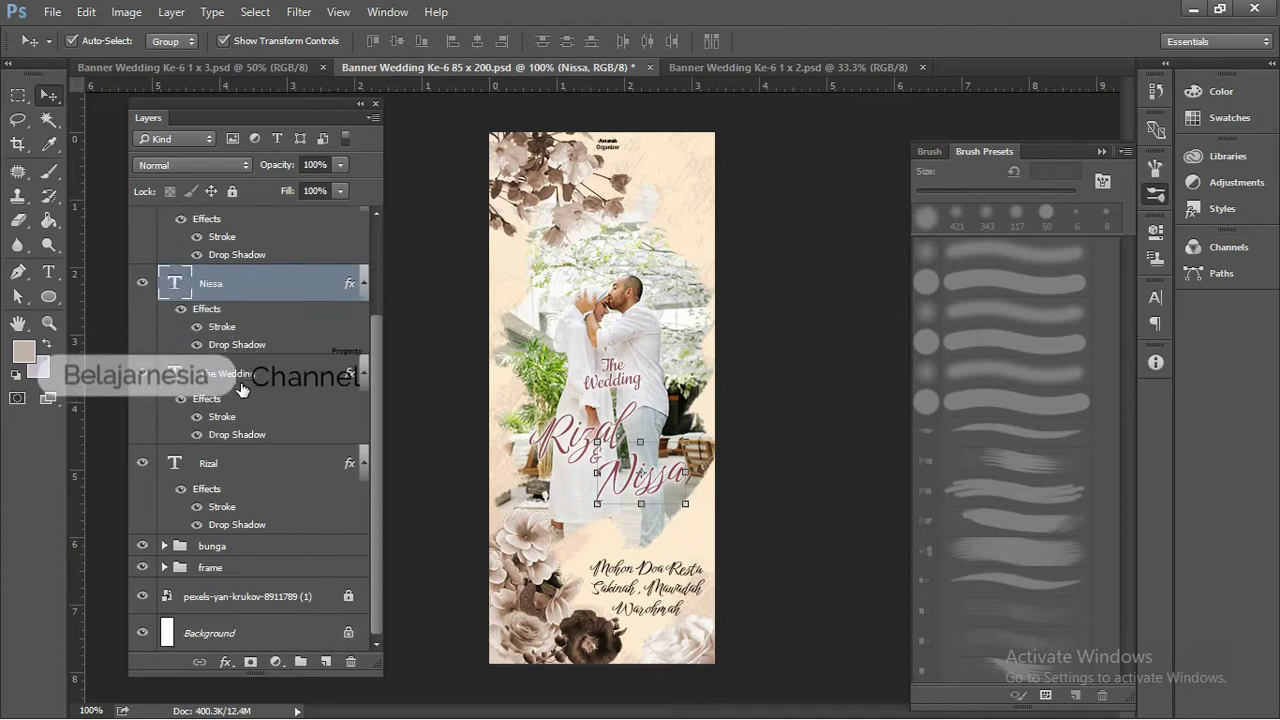
pyautogui.click(248, 373)
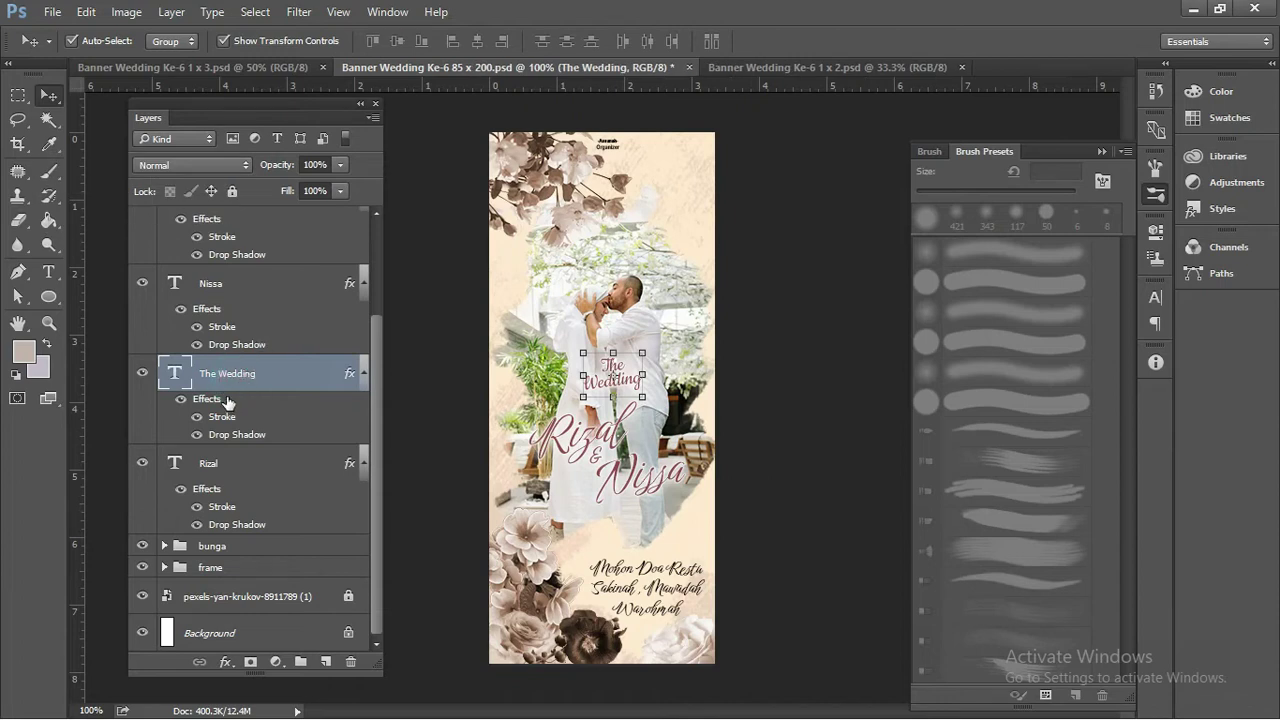
pyautogui.click(252, 406)
# Reduce The Wedding title's white stroke to about 1 px in Layer Style
pyautogui.doubleClick(252, 404)
pyautogui.moveTo(648, 140)
pyautogui.mouseDown()
pyautogui.moveTo(575, 142)
pyautogui.moveTo(875, 145)
pyautogui.mouseUp()
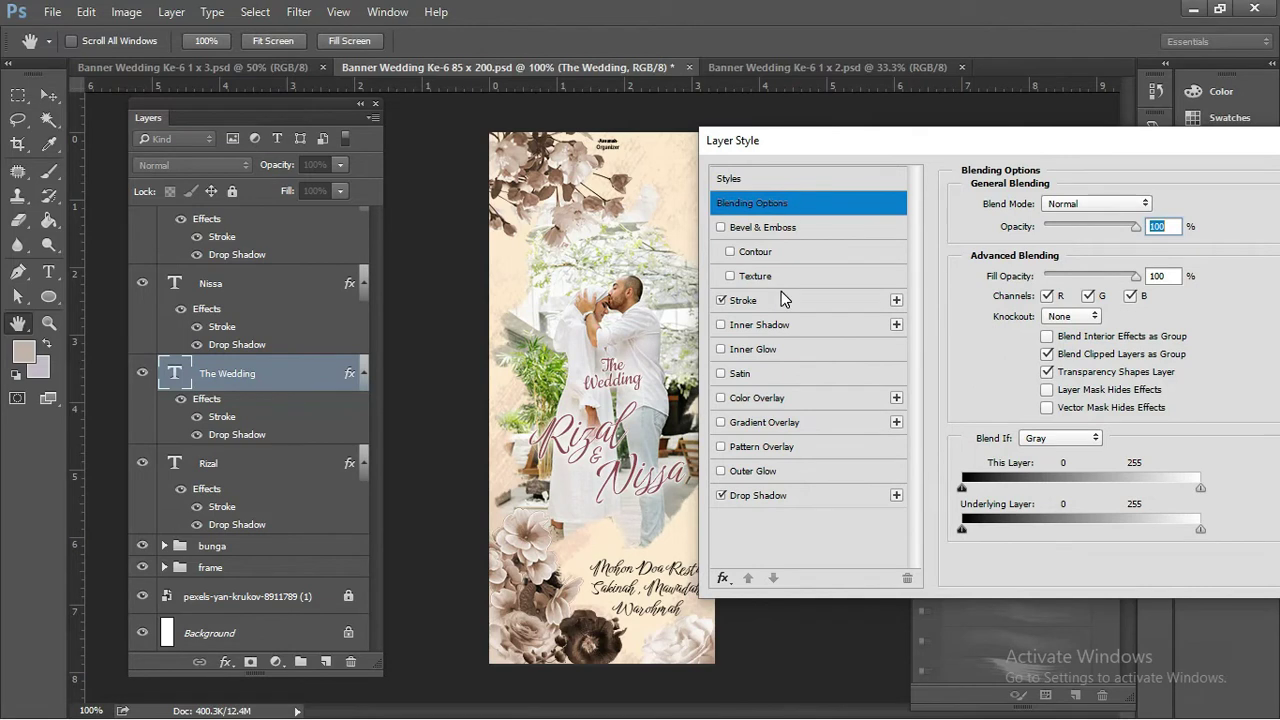
pyautogui.moveTo(785, 154); pyautogui.dragTo(795, 151)
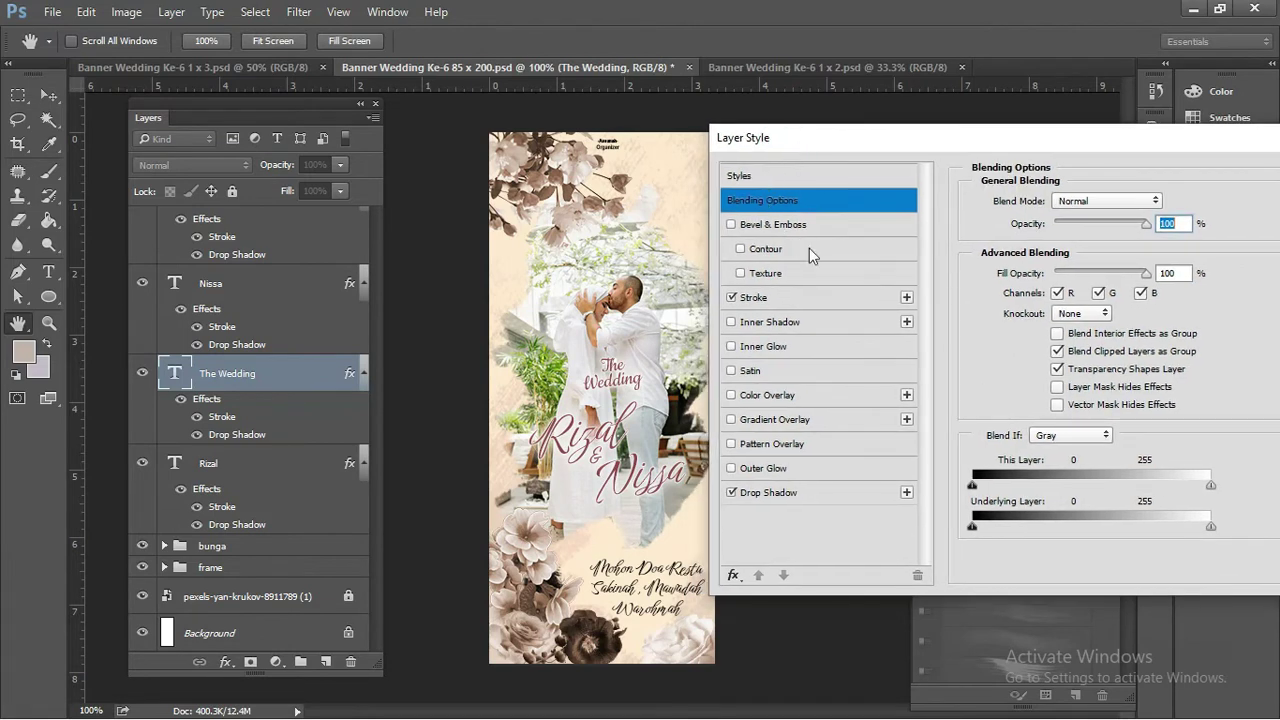
pyautogui.click(821, 297)
pyautogui.click(1048, 202)
pyautogui.moveTo(1052, 204); pyautogui.dragTo(1036, 204)
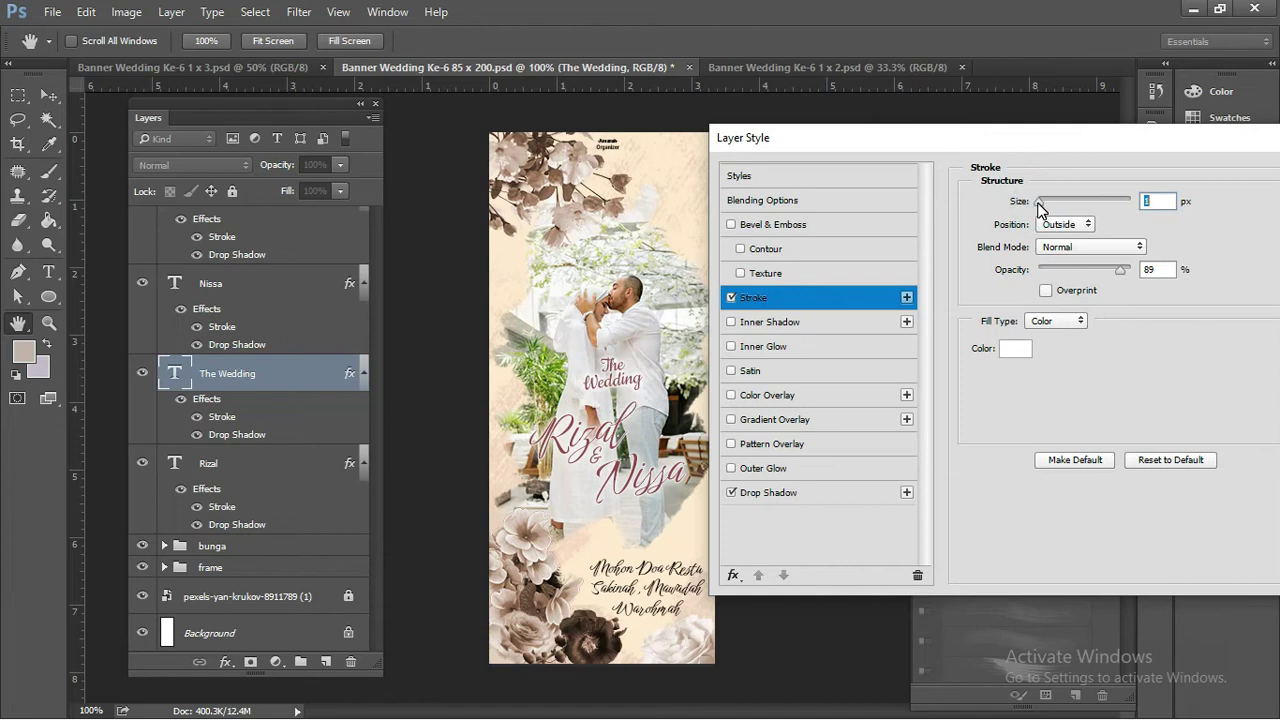
# Make The Wedding's drop shadow pure black with Multiply blend mode
pyautogui.click(847, 492)
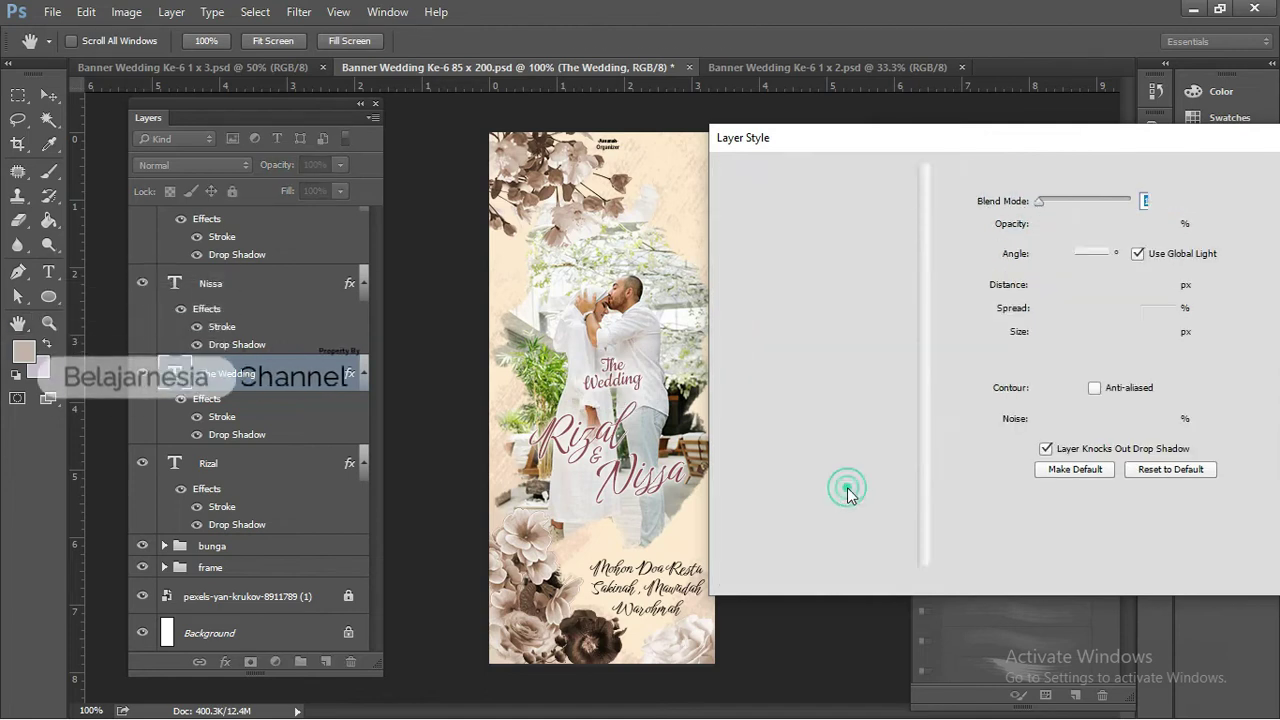
pyautogui.moveTo(1036, 147); pyautogui.dragTo(1036, 140)
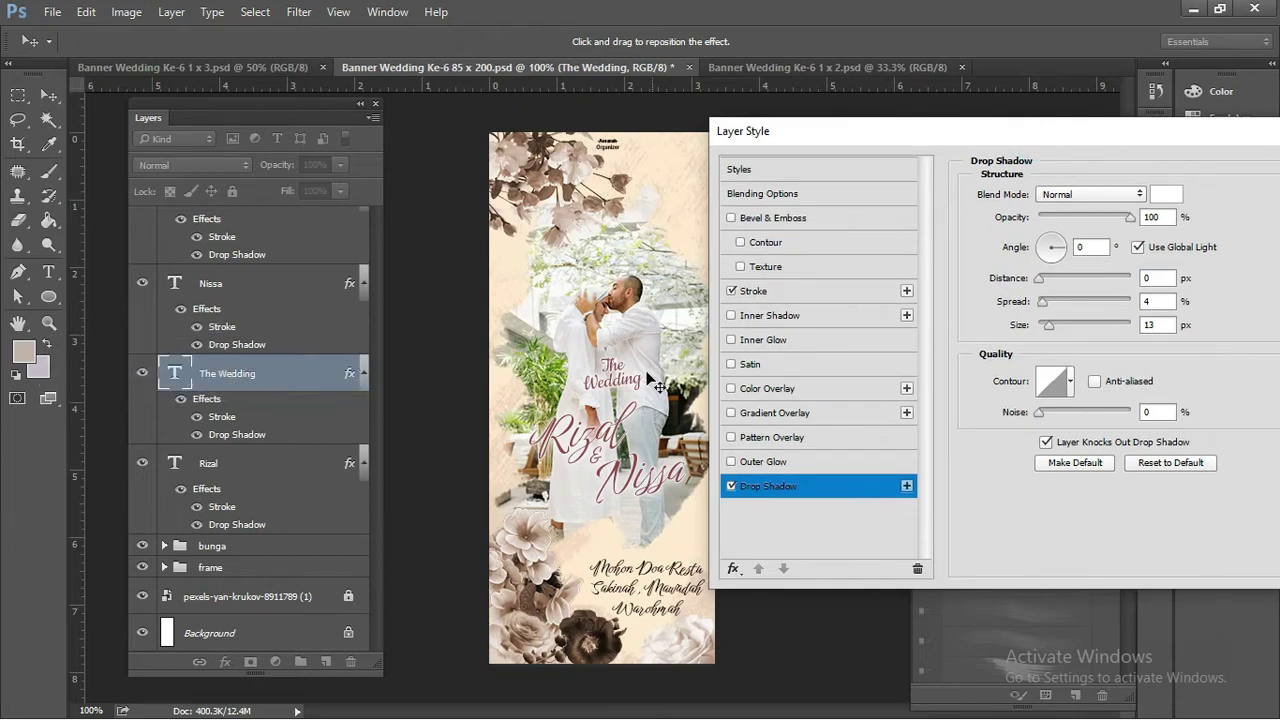
pyautogui.click(1164, 194)
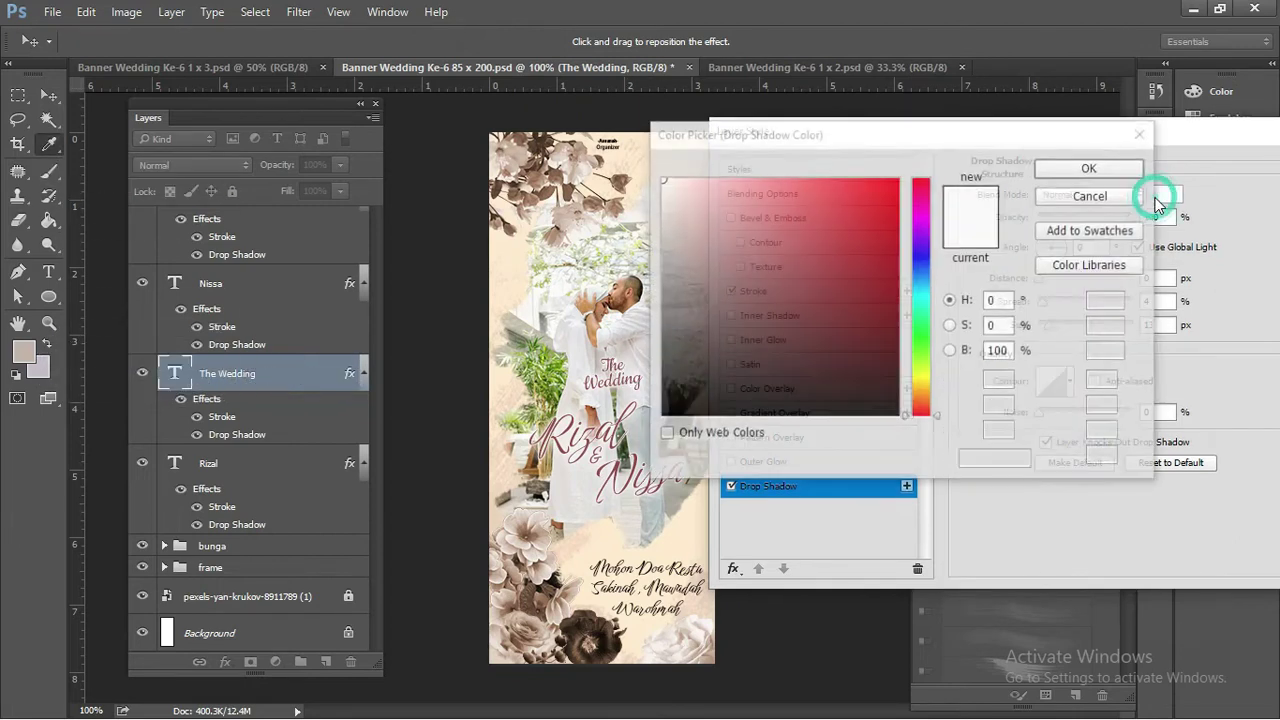
pyautogui.moveTo(711, 311); pyautogui.dragTo(648, 430)
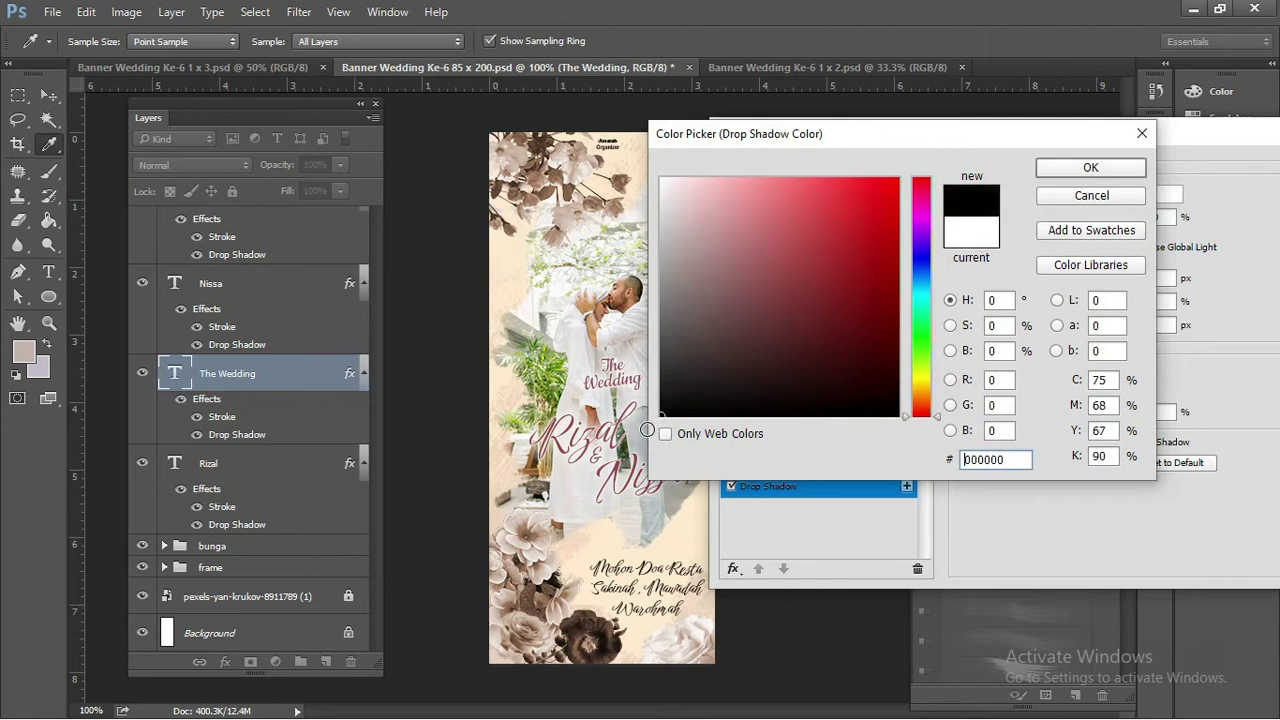
pyautogui.click(1090, 168)
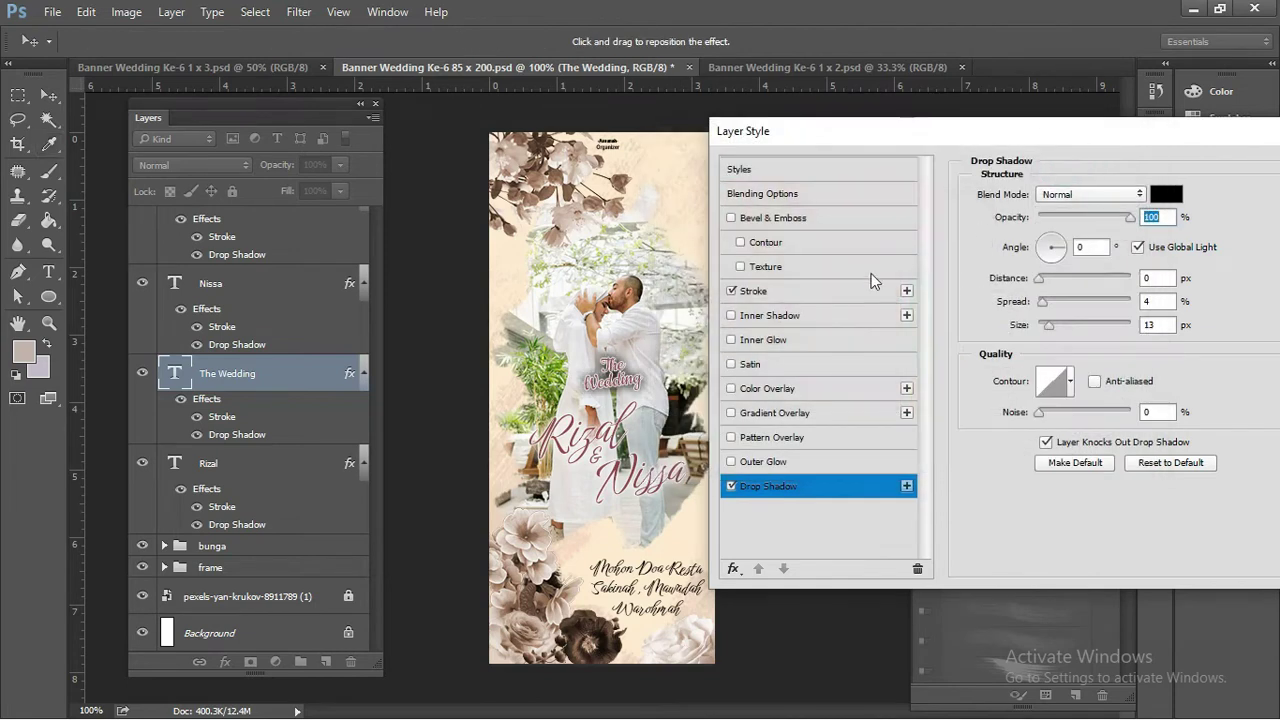
pyautogui.click(1075, 196)
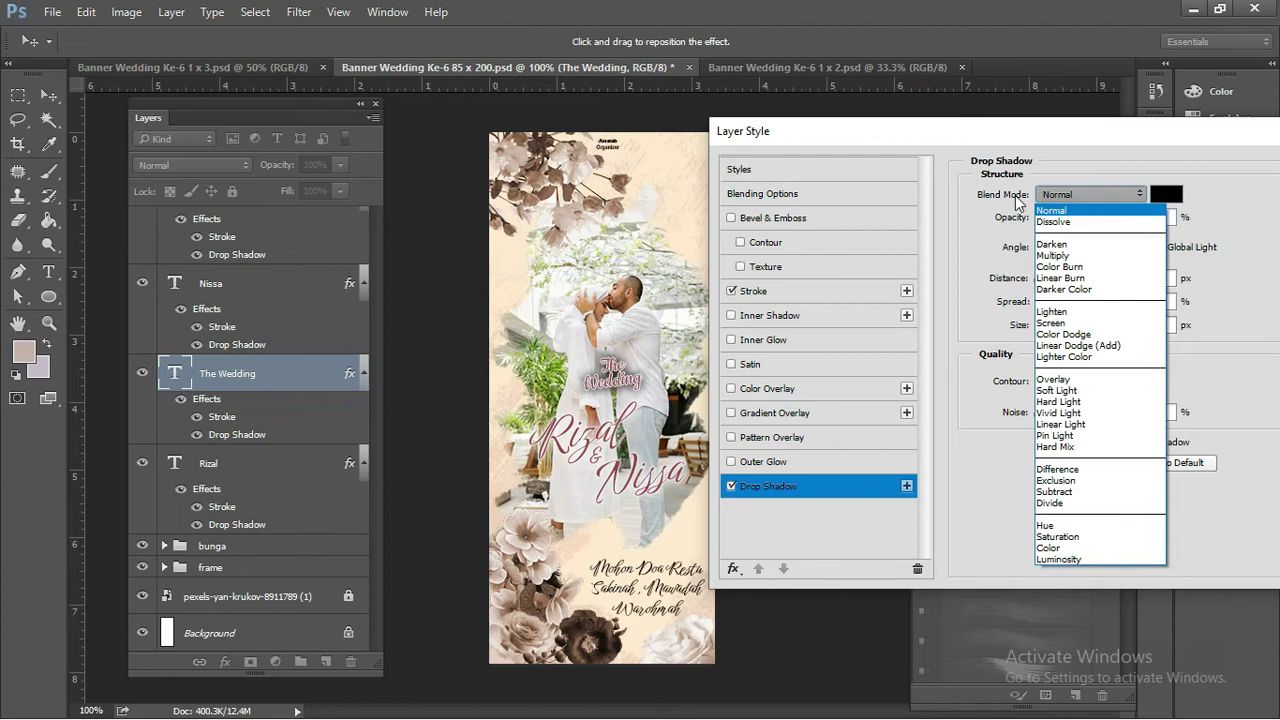
pyautogui.click(1055, 257)
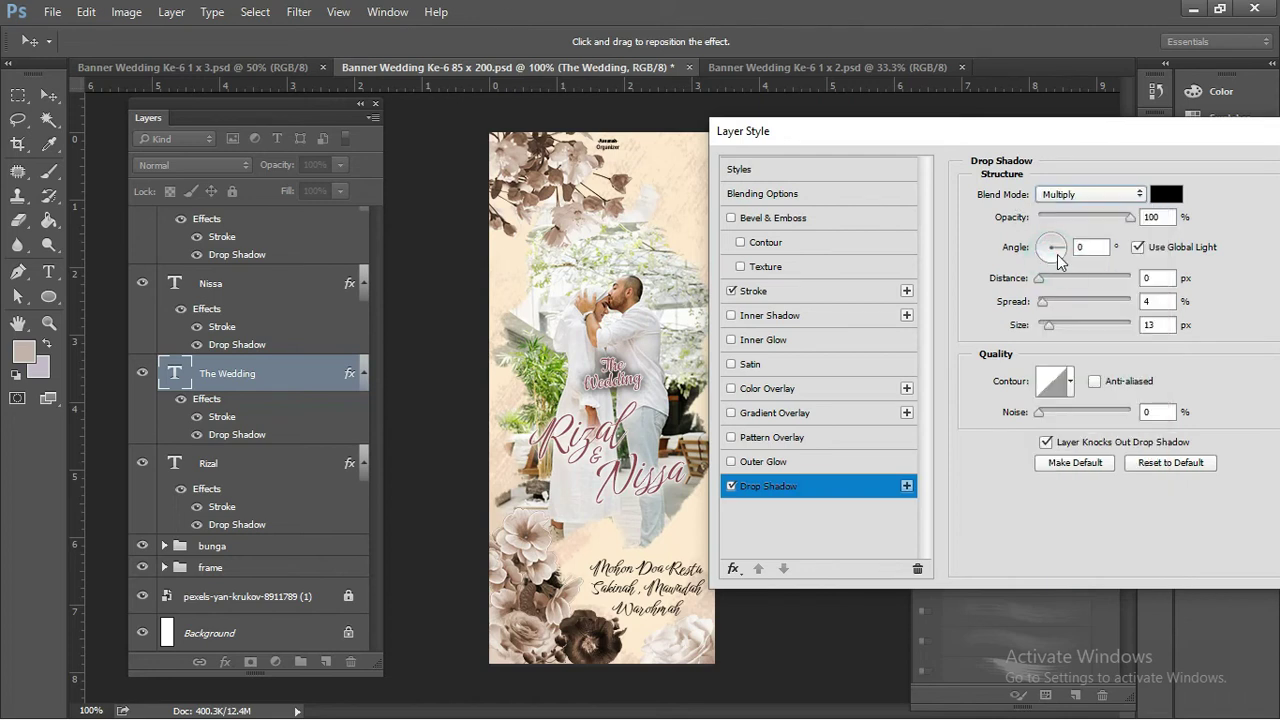
# Set the drop shadow opacity to 57%, close Layer Style and deselect the text
pyautogui.moveTo(1131, 217)
pyautogui.mouseDown()
pyautogui.moveTo(1004, 222)
pyautogui.moveTo(1091, 217)
pyautogui.mouseUp()
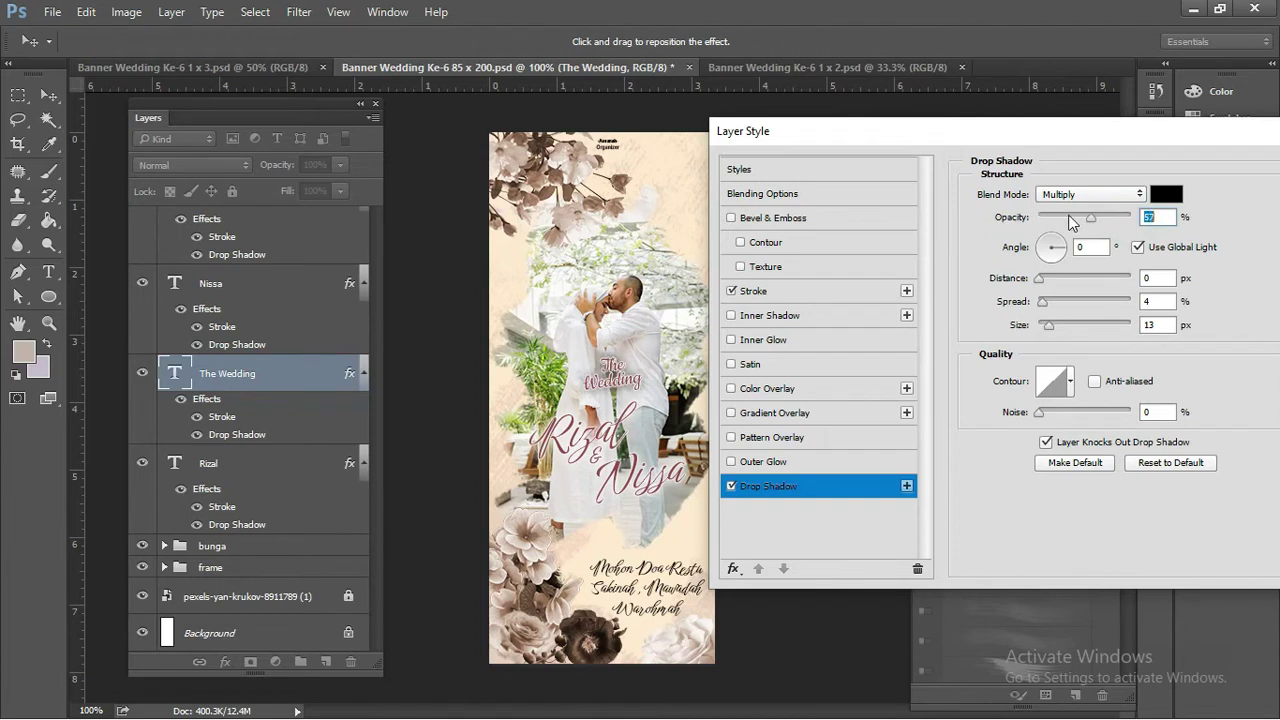
pyautogui.moveTo(1023, 140); pyautogui.dragTo(868, 112)
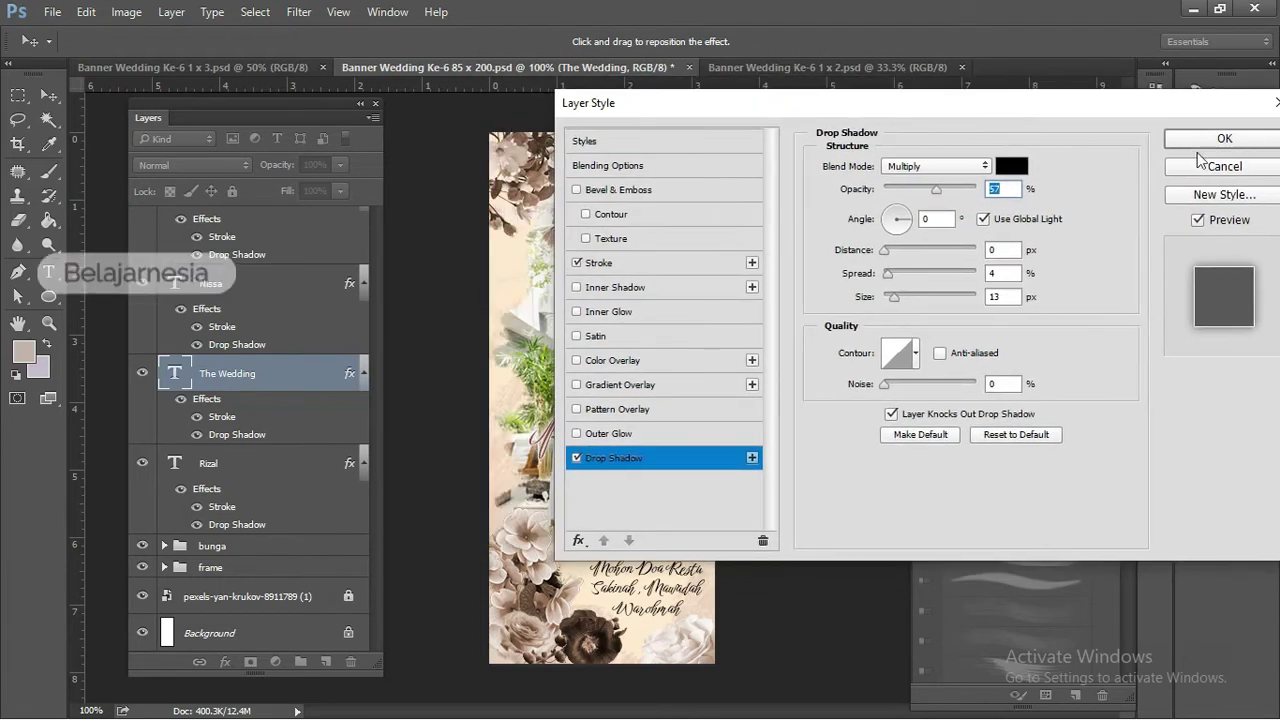
pyautogui.click(1226, 165)
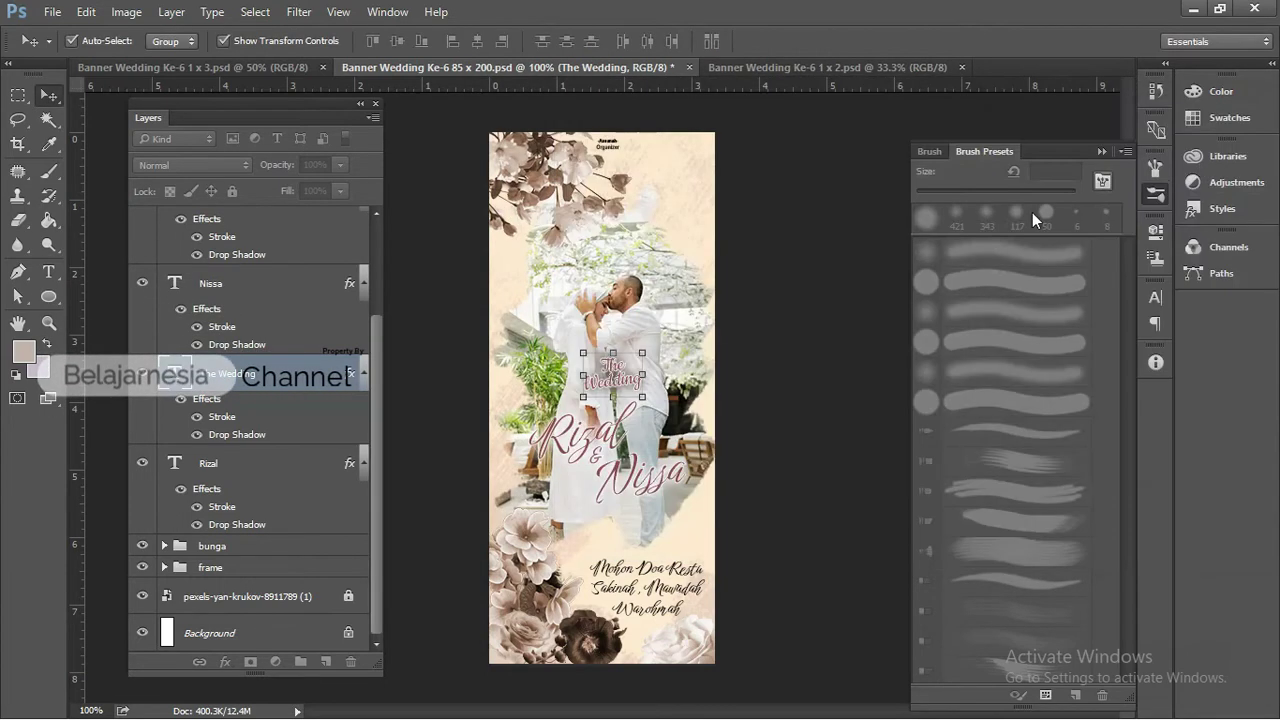
pyautogui.click(829, 251)
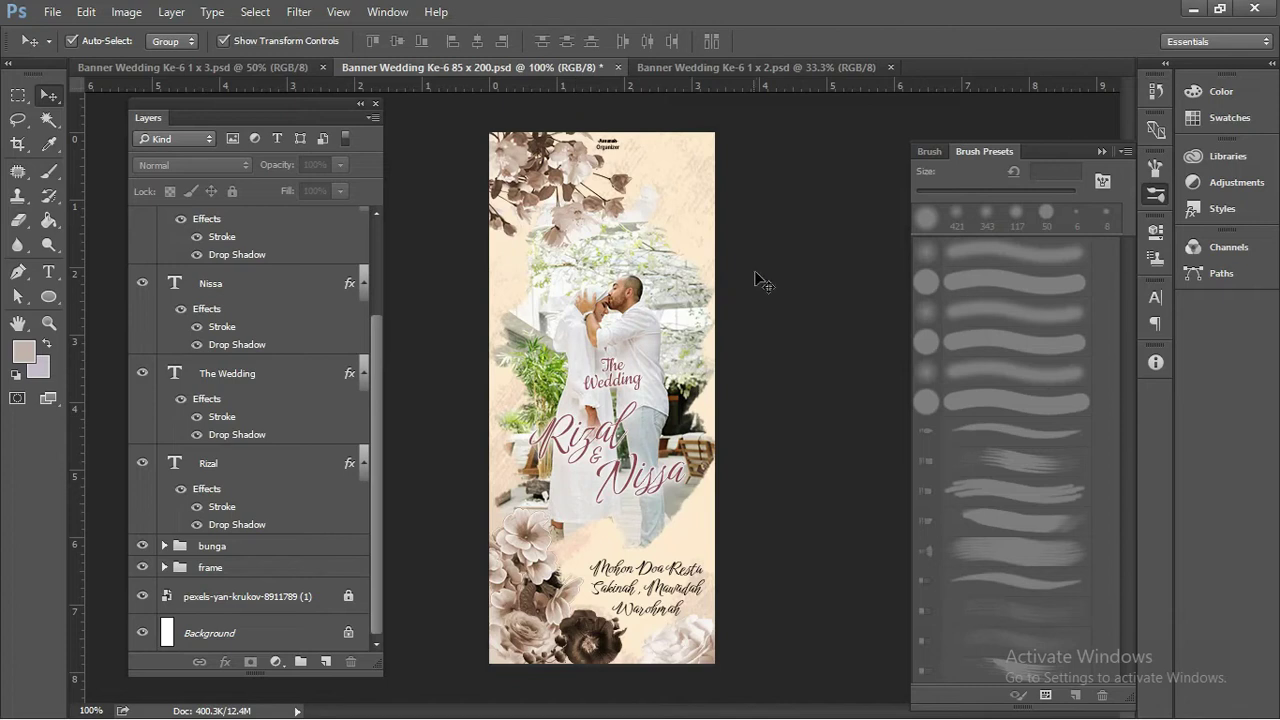
# Toggle the bunga and frame groups off and on to compare the banner
pyautogui.scroll(1, 255, 263)
pyautogui.scroll(5, 255, 263)
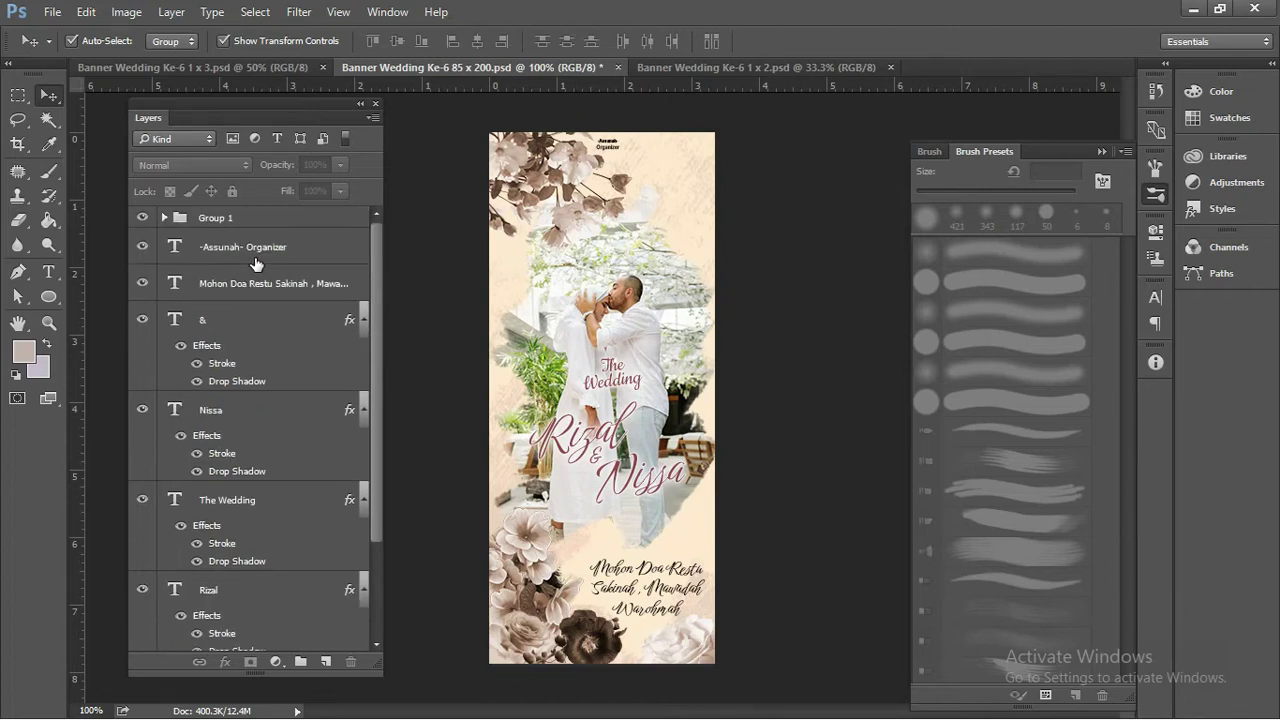
pyautogui.scroll(-5, 180, 240)
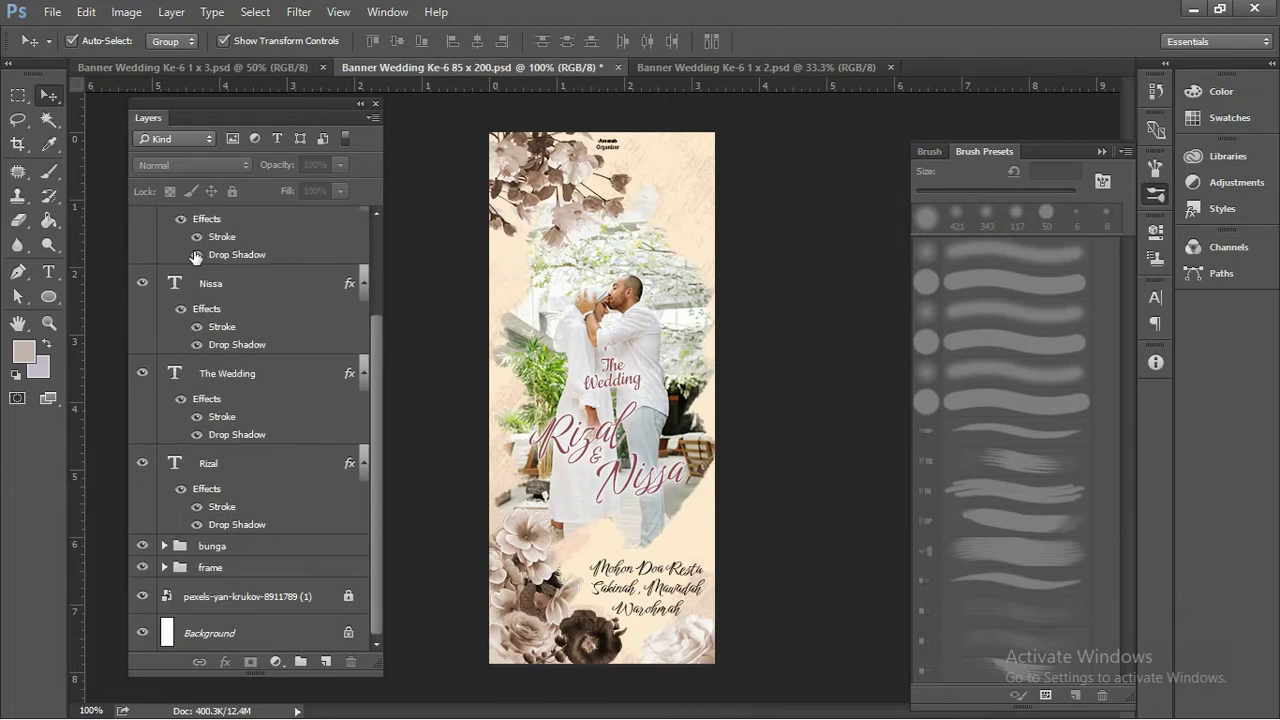
pyautogui.click(142, 547)
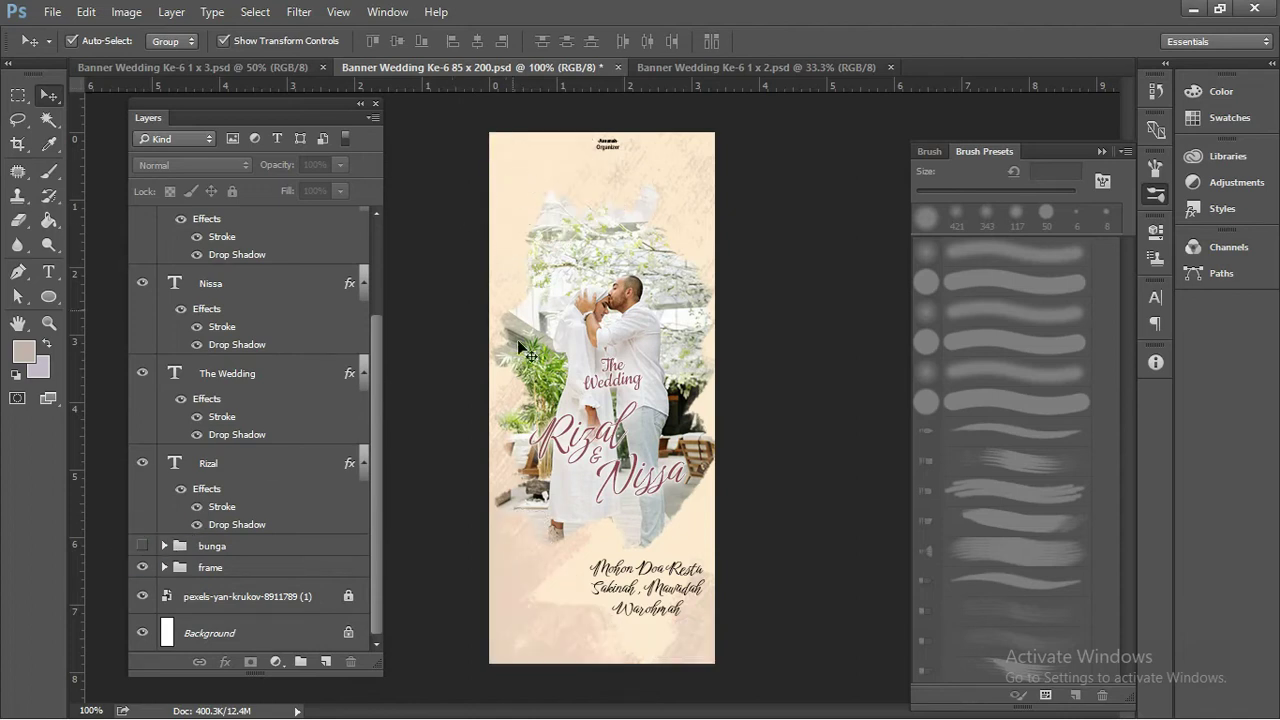
pyautogui.click(142, 547)
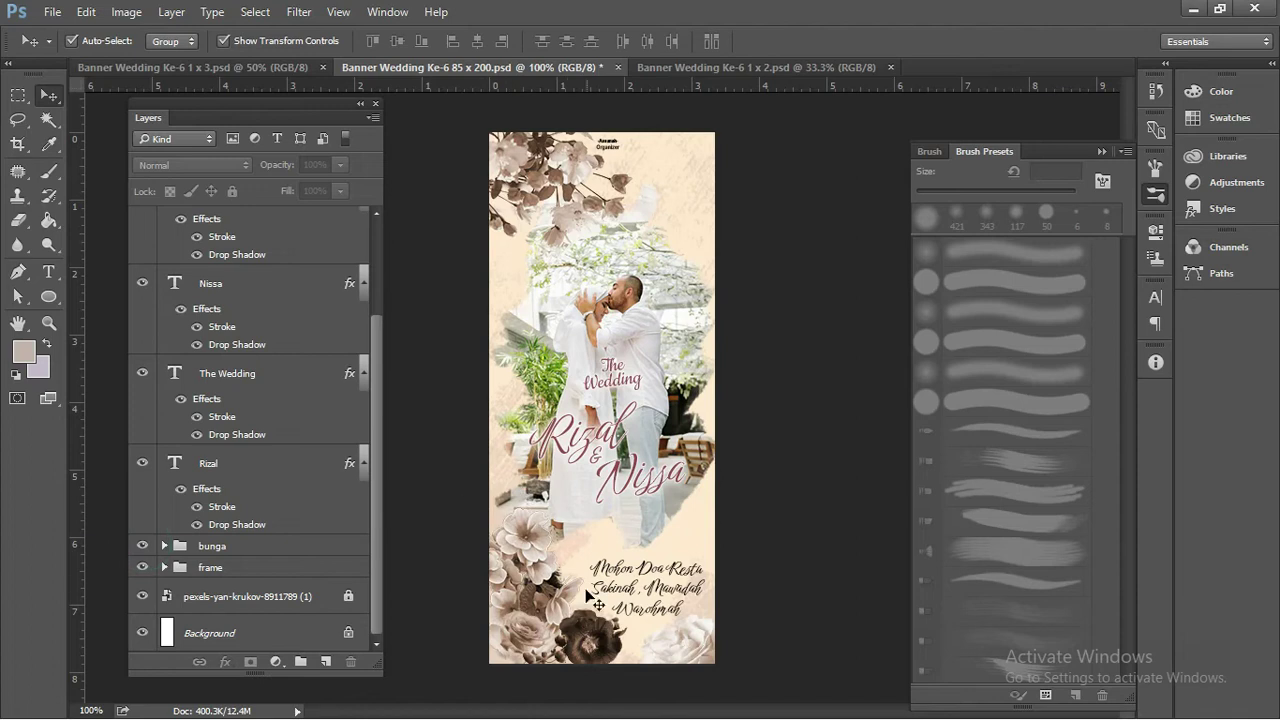
pyautogui.click(142, 567)
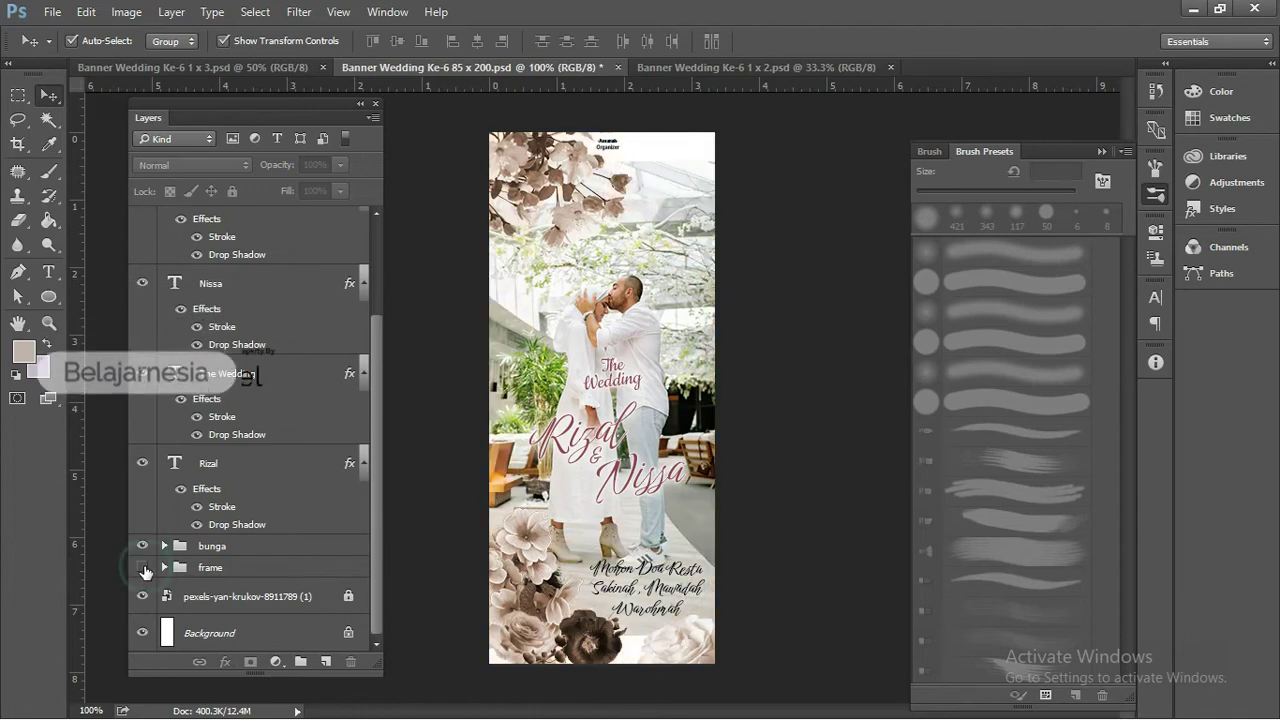
pyautogui.click(142, 567)
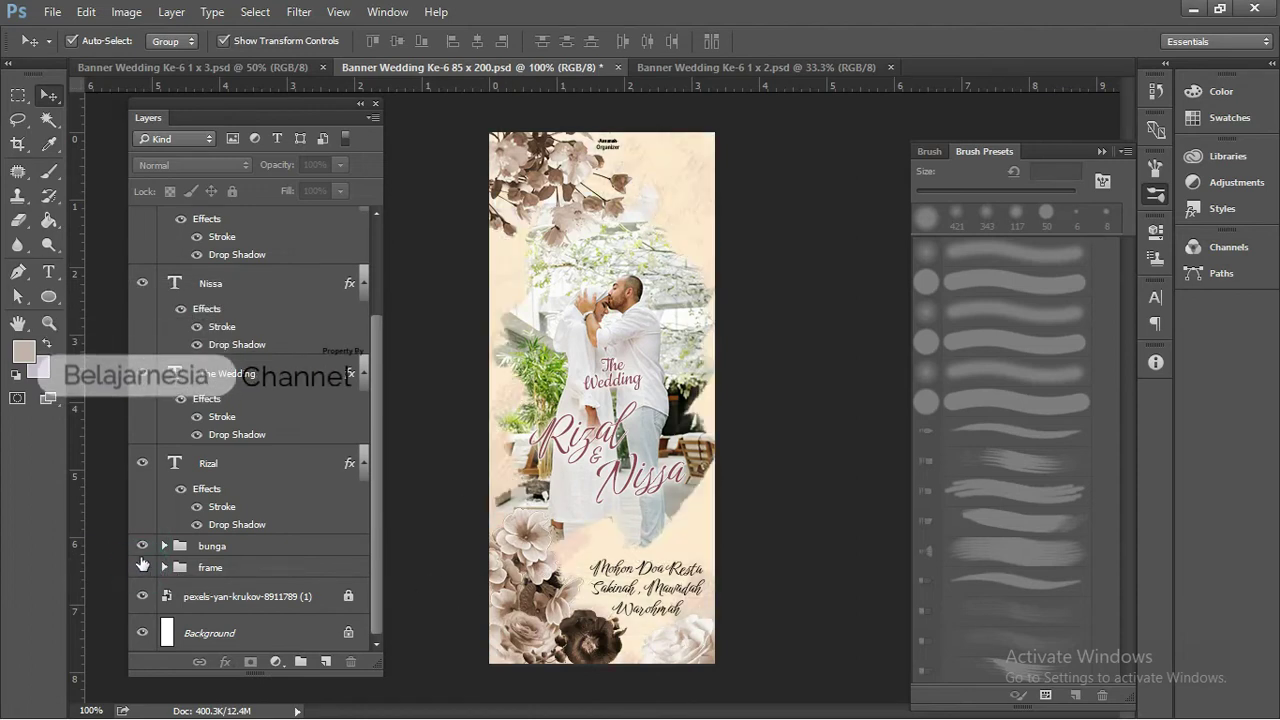
# Expand the bunga group and select its Hue/Saturation 1 adjustment layer
pyautogui.click(165, 546)
pyautogui.scroll(-1, 329, 457)
pyautogui.scroll(-5, 329, 457)
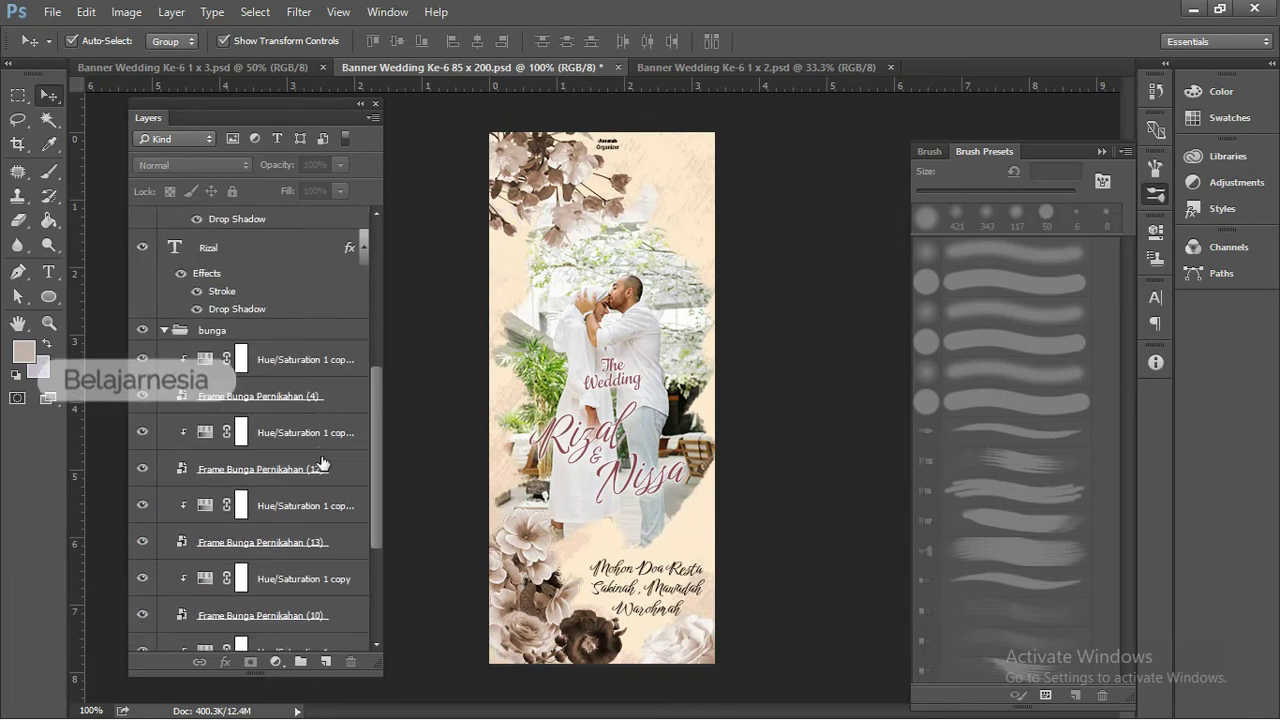
pyautogui.scroll(-4, 320, 466)
pyautogui.scroll(-2, 262, 508)
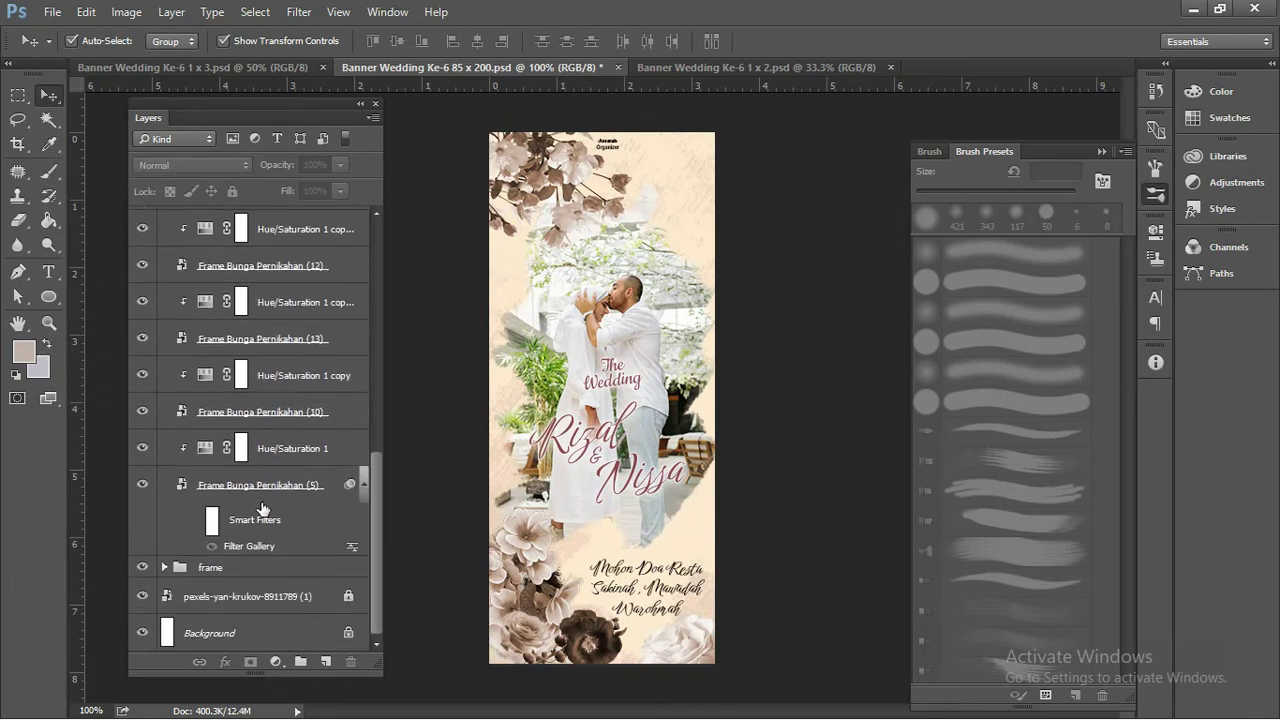
pyautogui.click(295, 450)
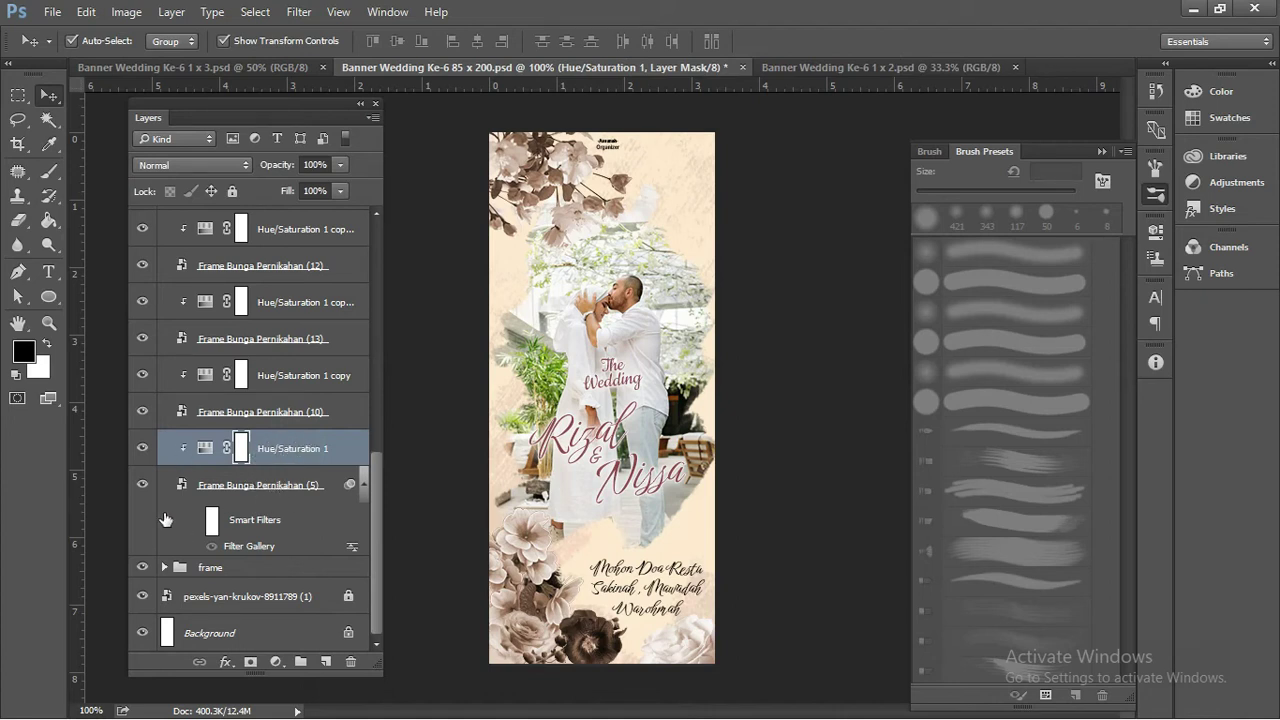
# Set Hue/Saturation 1's hue to 251, turning the bottom-left flowers purple
pyautogui.click(143, 486)
pyautogui.click(143, 486)
pyautogui.click(145, 486)
pyautogui.doubleClick(204, 449)
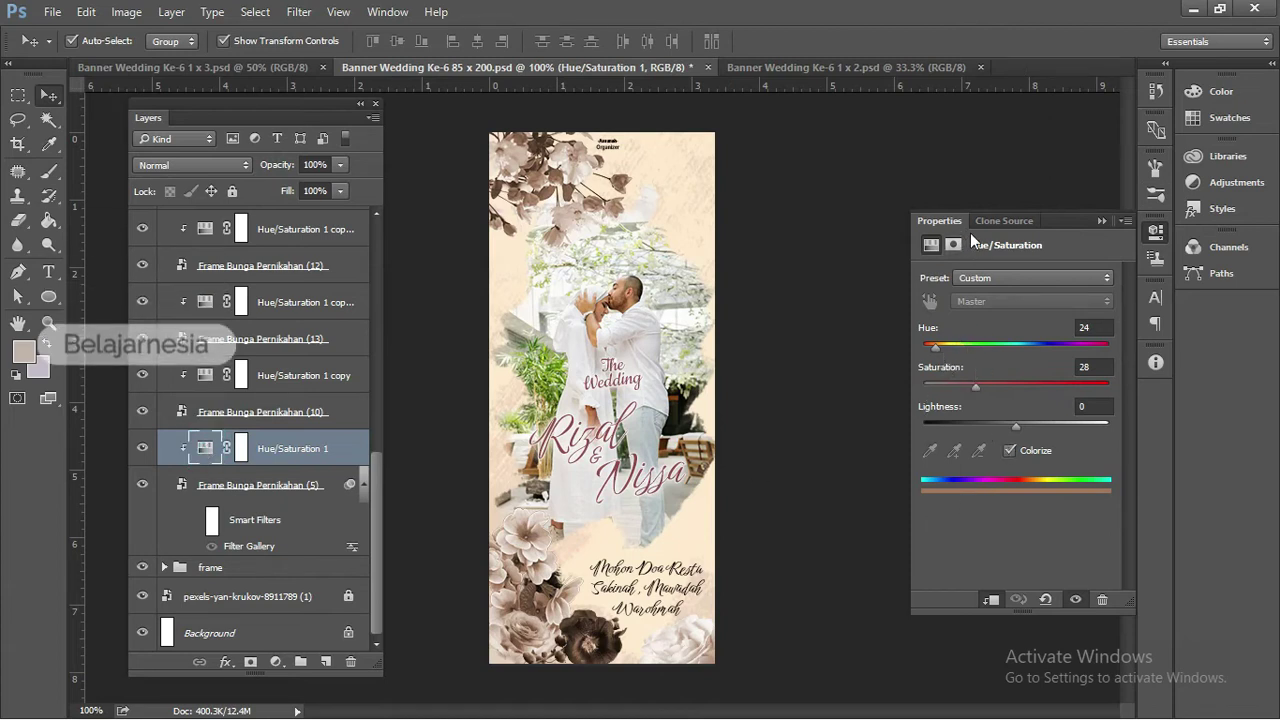
pyautogui.moveTo(938, 347)
pyautogui.mouseDown()
pyautogui.moveTo(976, 345)
pyautogui.moveTo(936, 336)
pyautogui.mouseUp()
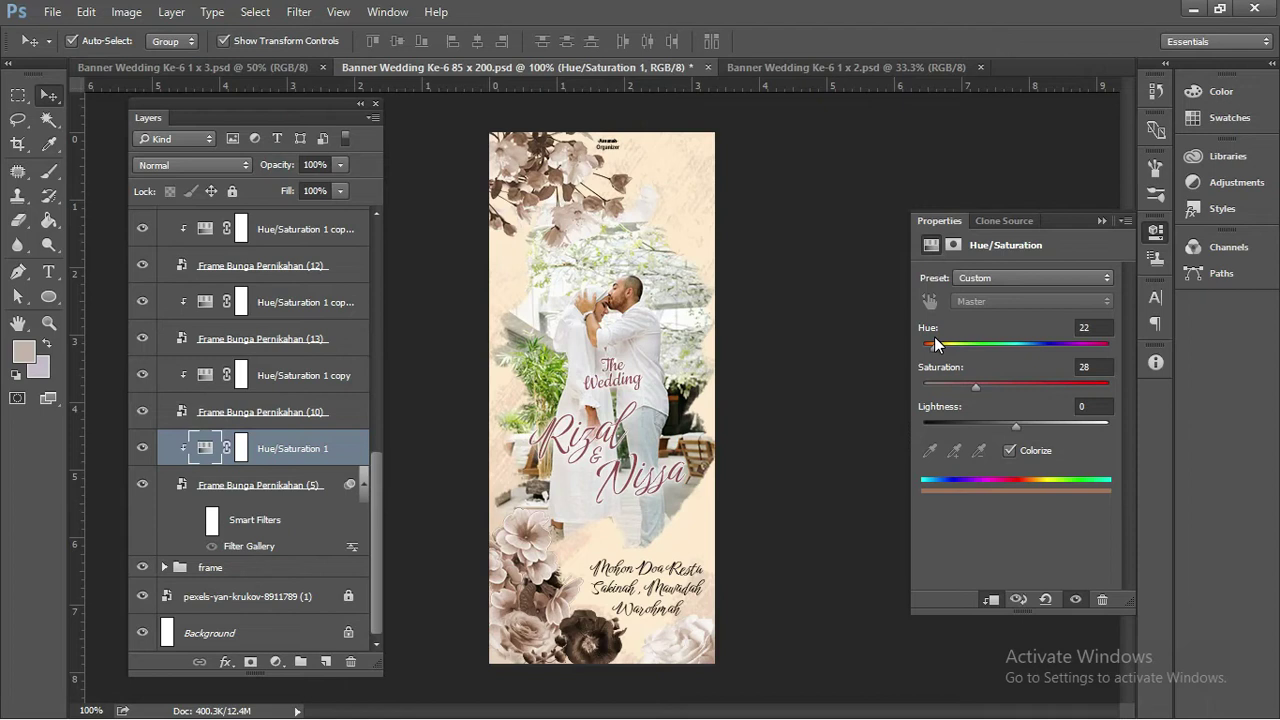
pyautogui.moveTo(933, 343); pyautogui.dragTo(1053, 357)
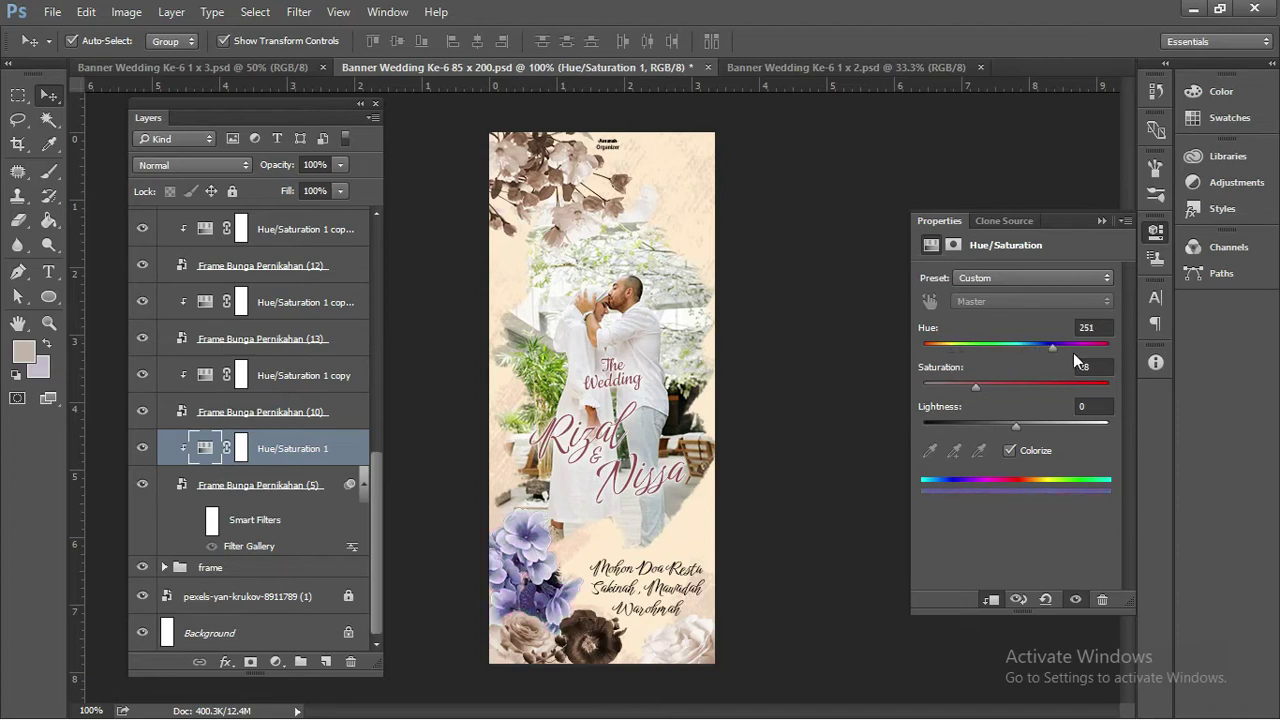
# Copy the Hue value 251 from Hue/Saturation 1's properties
pyautogui.rightClick(328, 449)
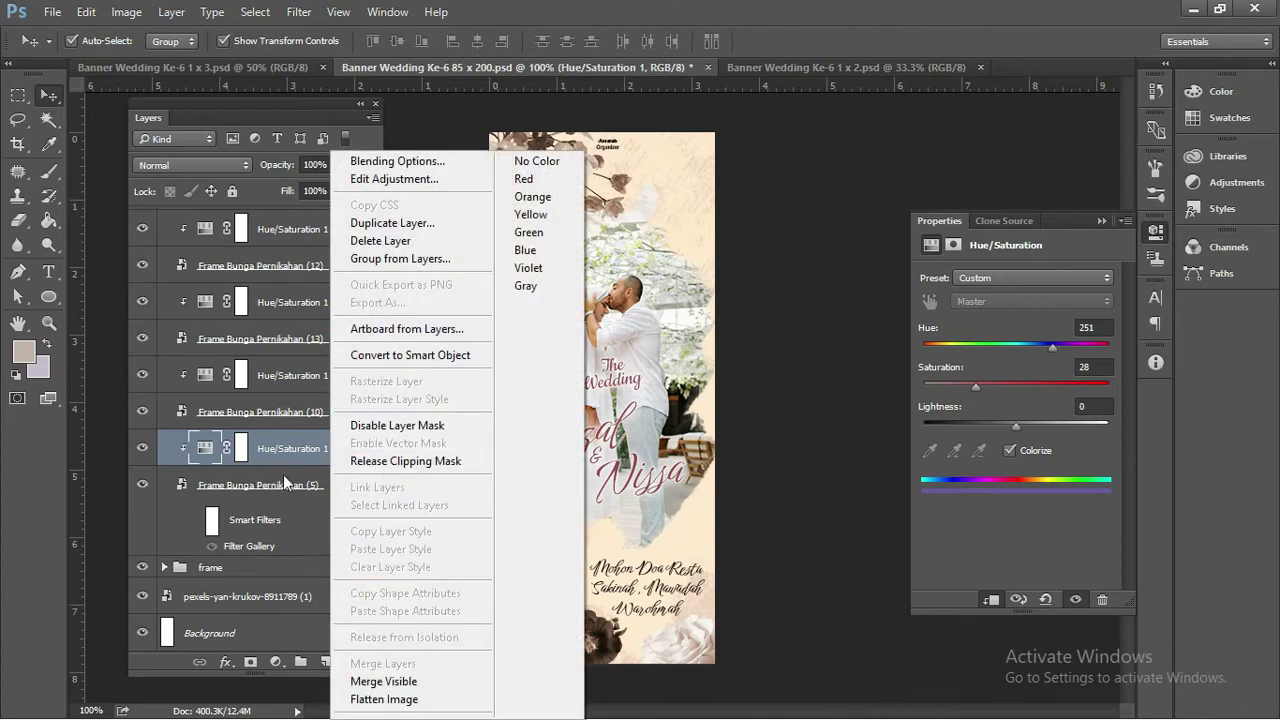
pyautogui.rightClick(206, 448)
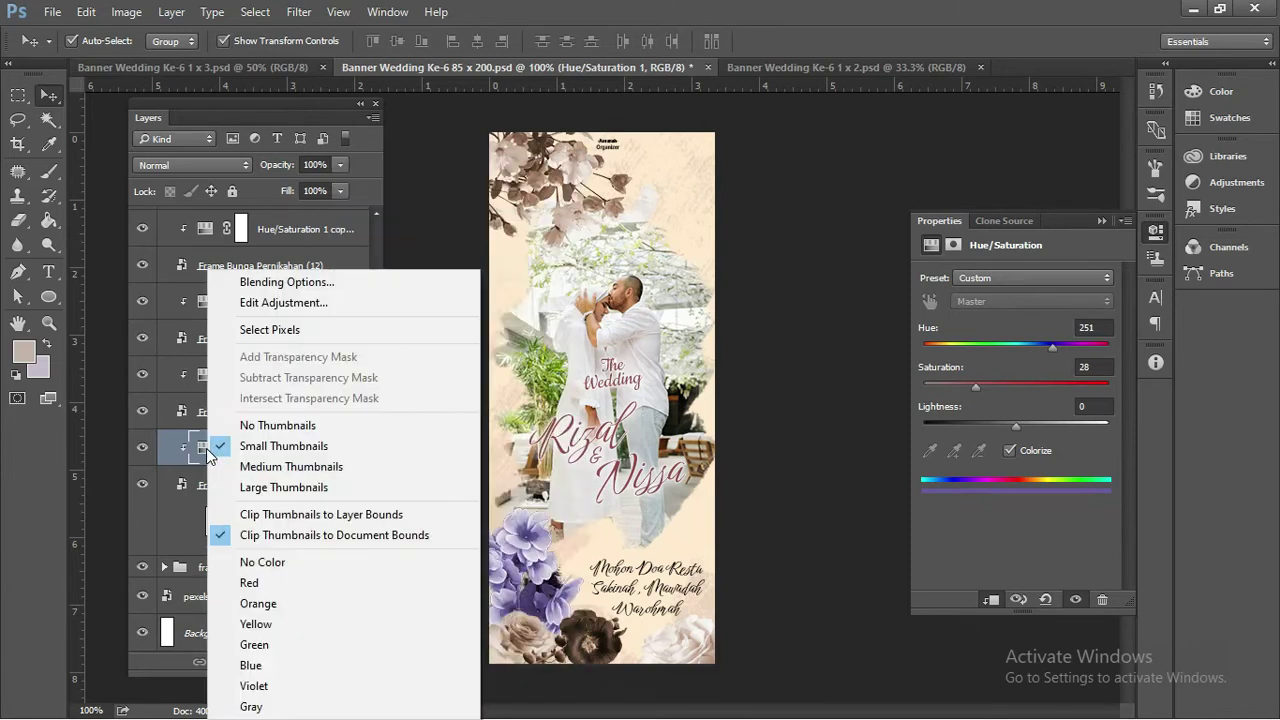
pyautogui.press('Escape')
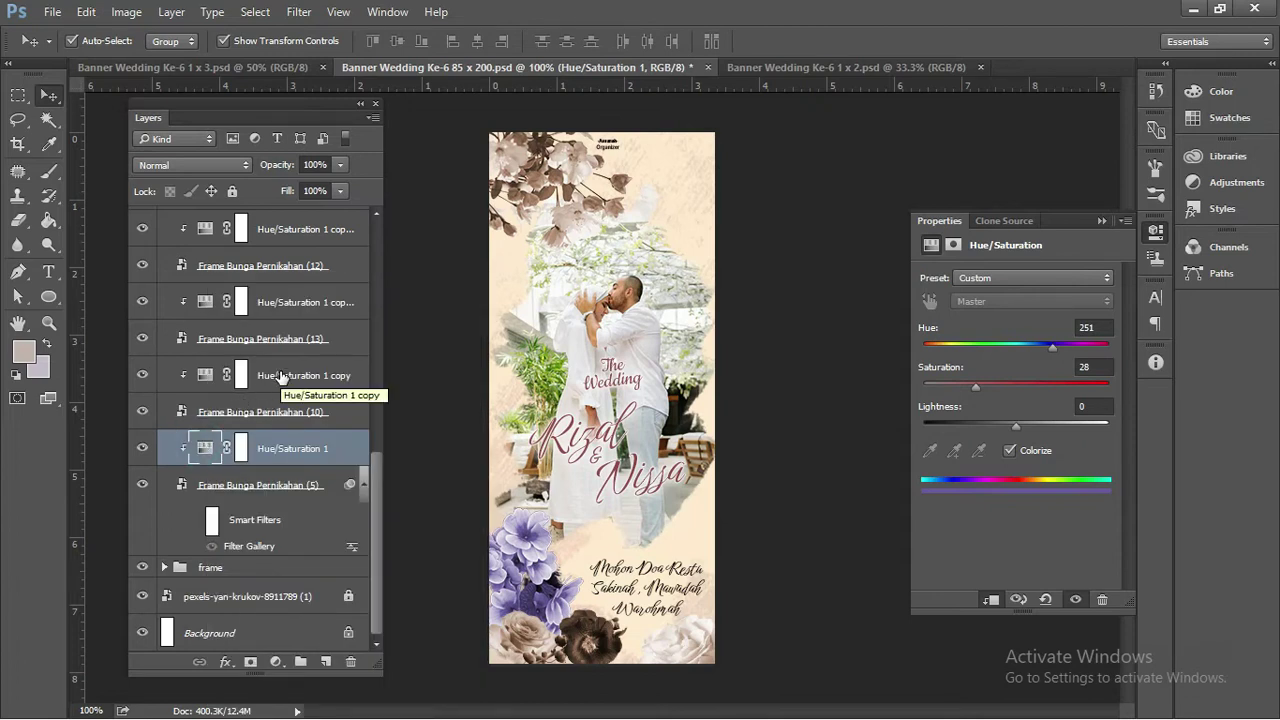
pyautogui.doubleClick(1086, 328)
pyautogui.rightClick(1086, 328)
pyautogui.click(1083, 389)
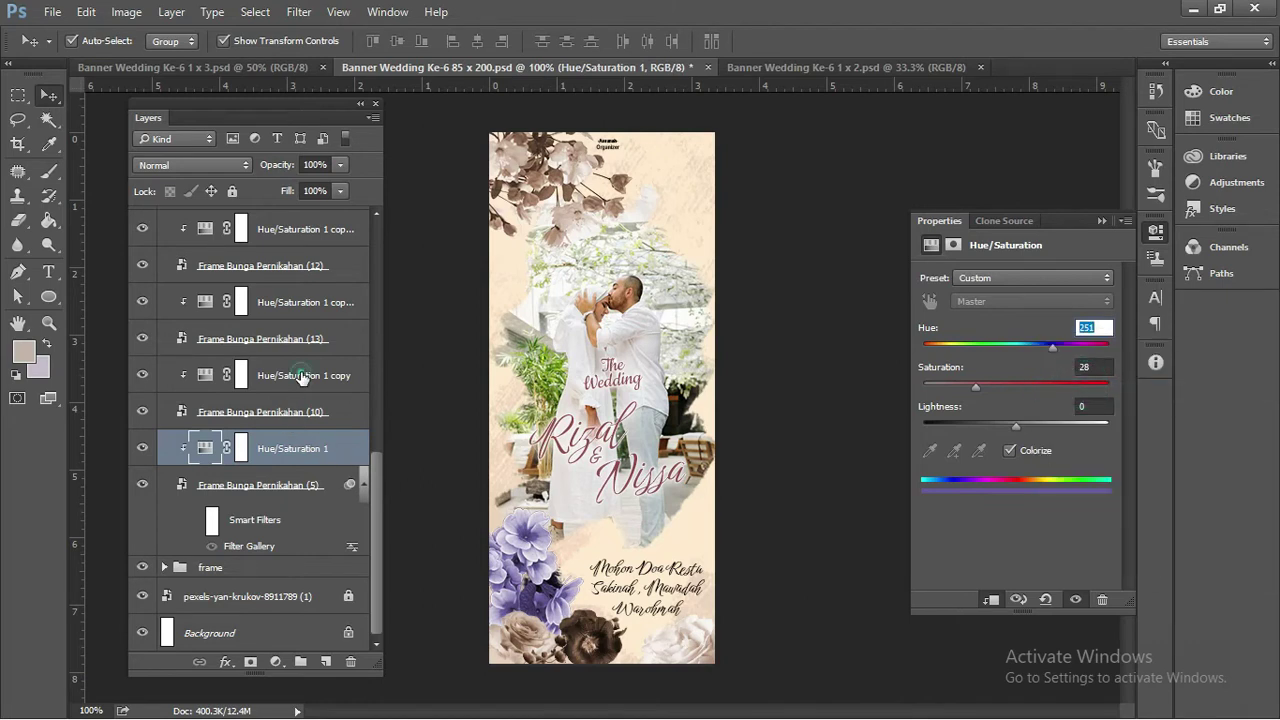
# Replace Hue/Saturation 1 copy's hue of 24 with 251
pyautogui.click(302, 376)
pyautogui.doubleClick(1083, 328)
pyautogui.rightClick(1083, 328)
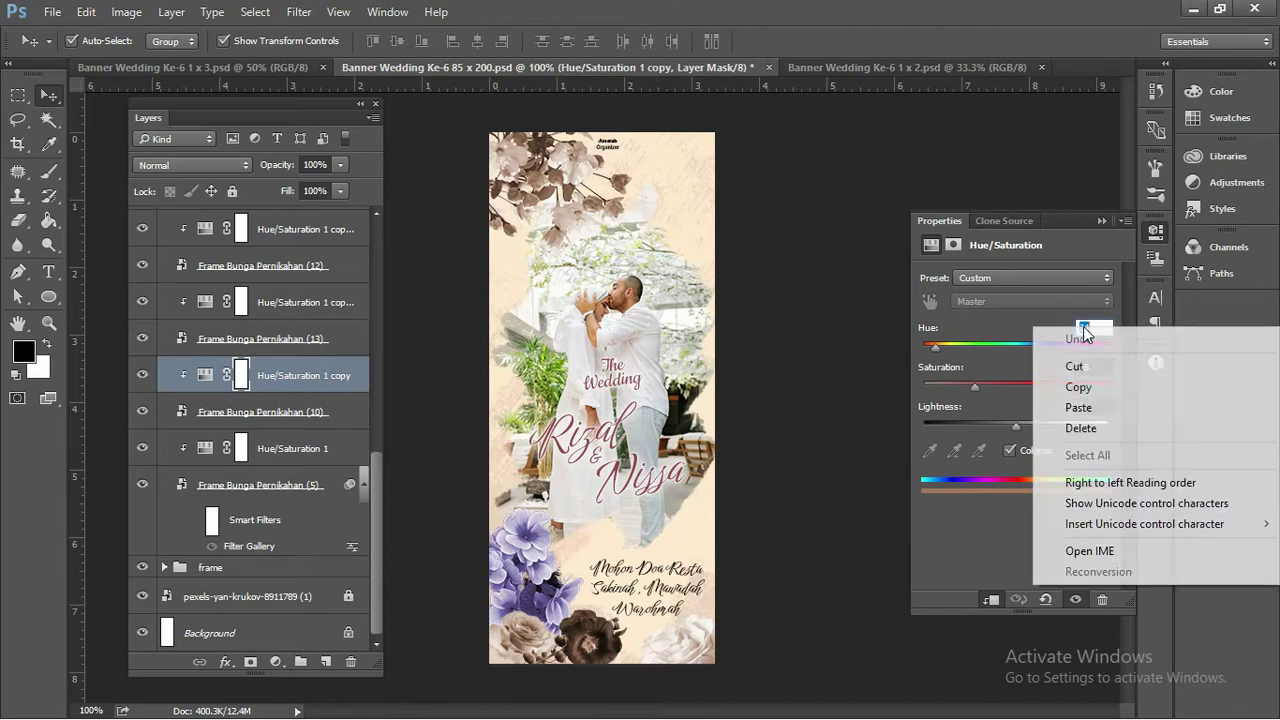
pyautogui.click(1096, 428)
pyautogui.write('251')
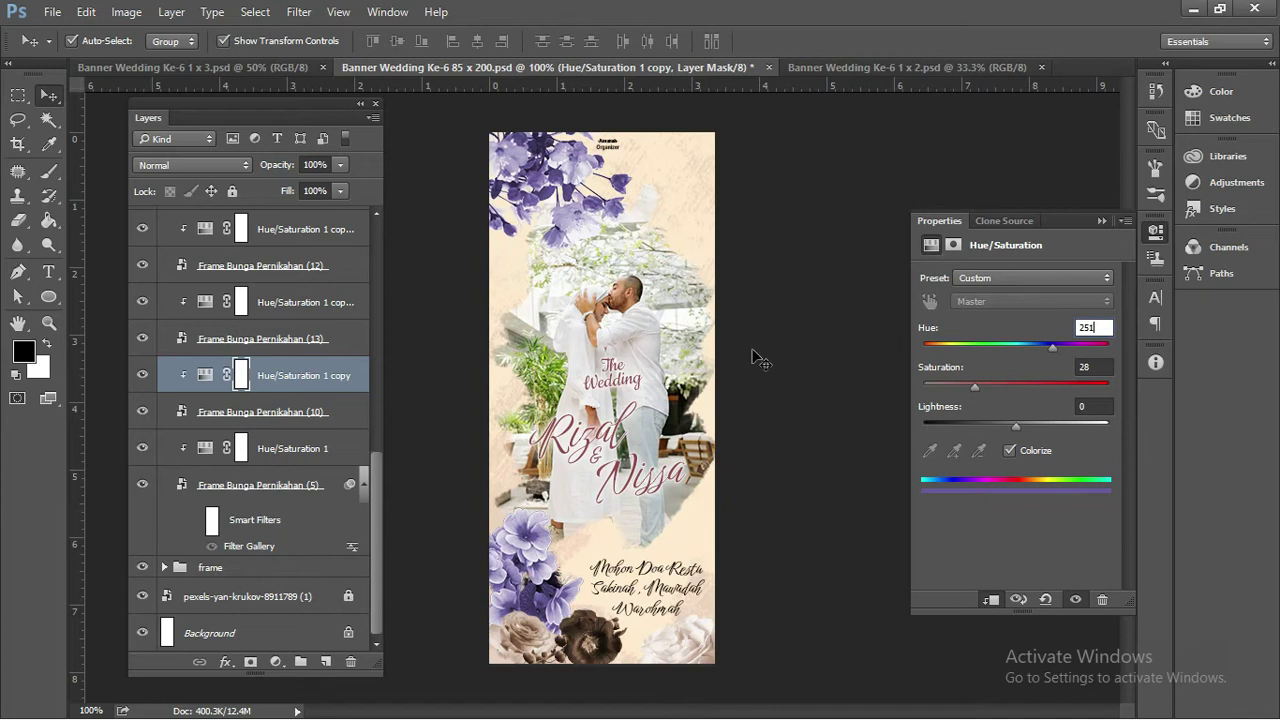
pyautogui.scroll(3, 230, 385)
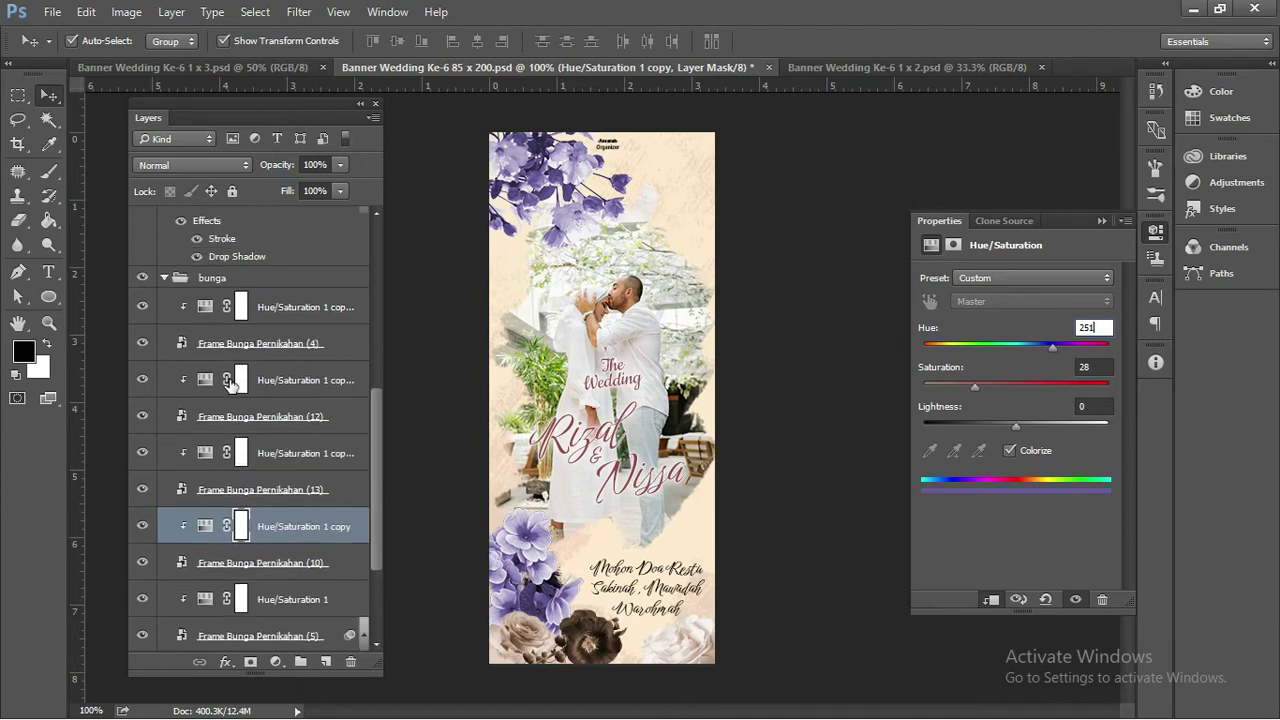
# Collapse the bunga group, expand frame and select its Hue/Saturation 2 adjustment
pyautogui.click(164, 278)
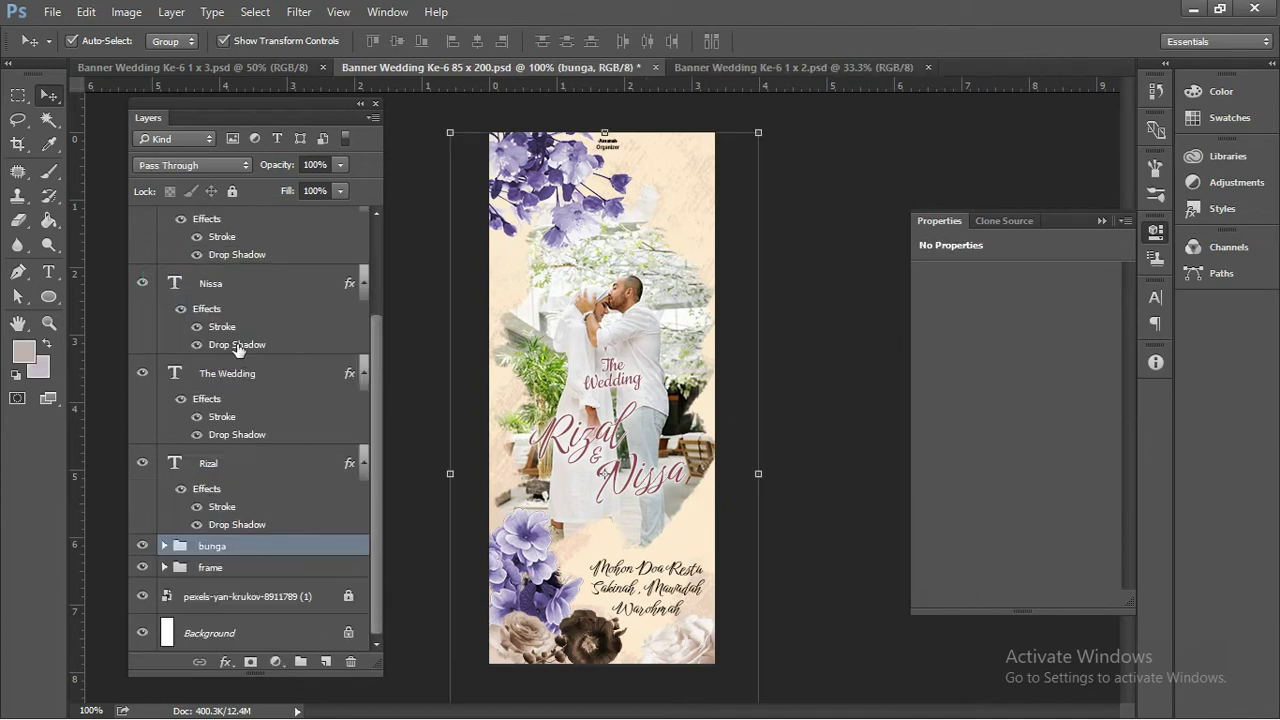
pyautogui.click(164, 566)
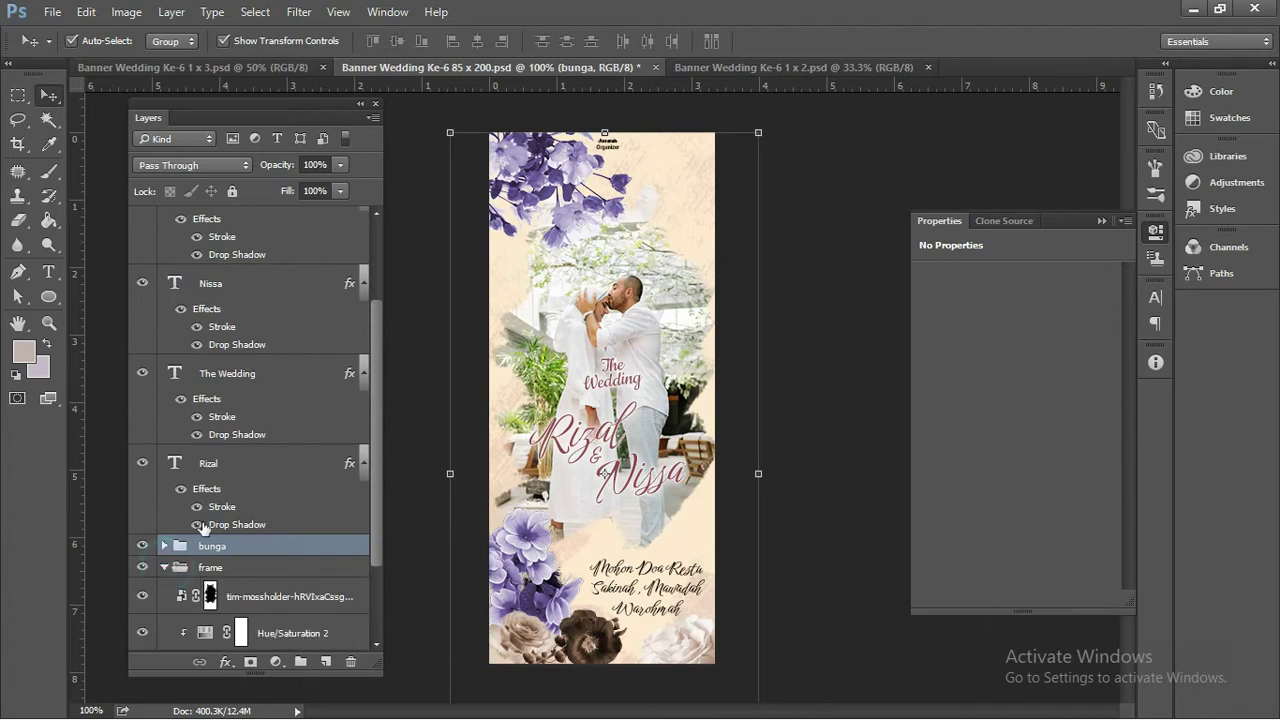
pyautogui.scroll(-2, 240, 500)
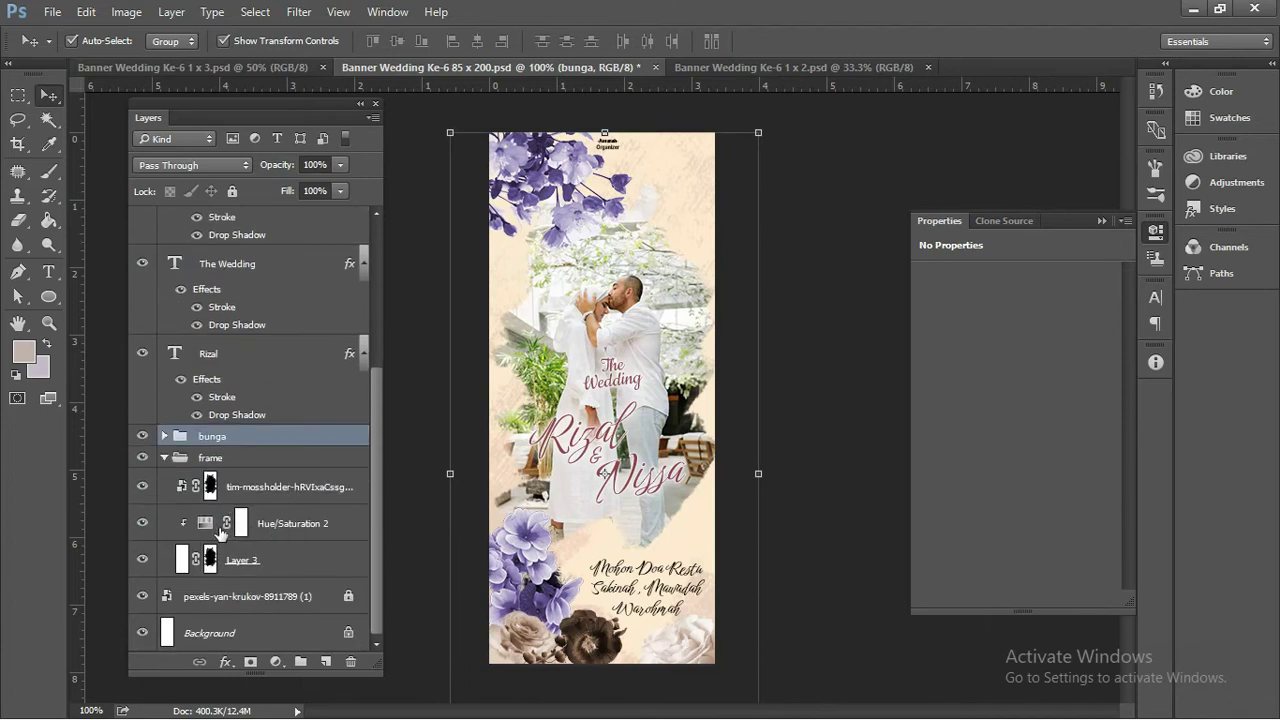
pyautogui.click(203, 525)
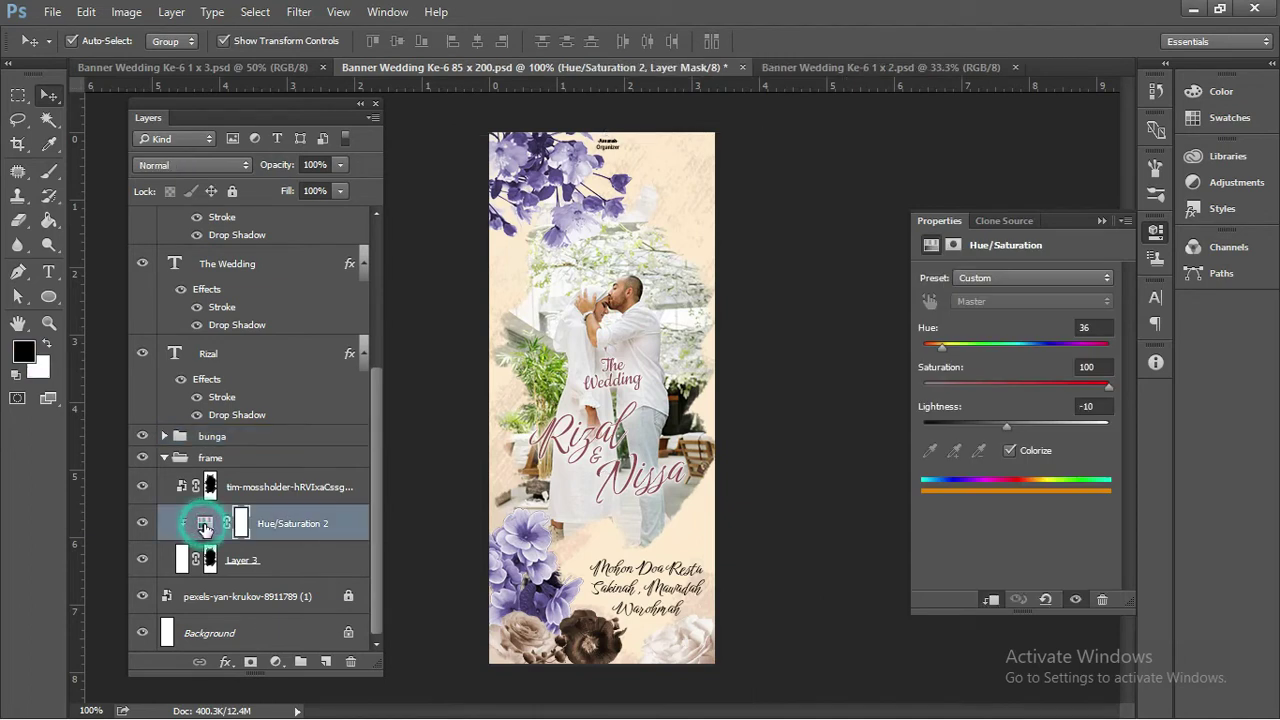
# Paste Hue 251 into Hue/Saturation 2, collapse frame and hide the couple photo
pyautogui.click(1086, 327)
pyautogui.rightClick(1086, 327)
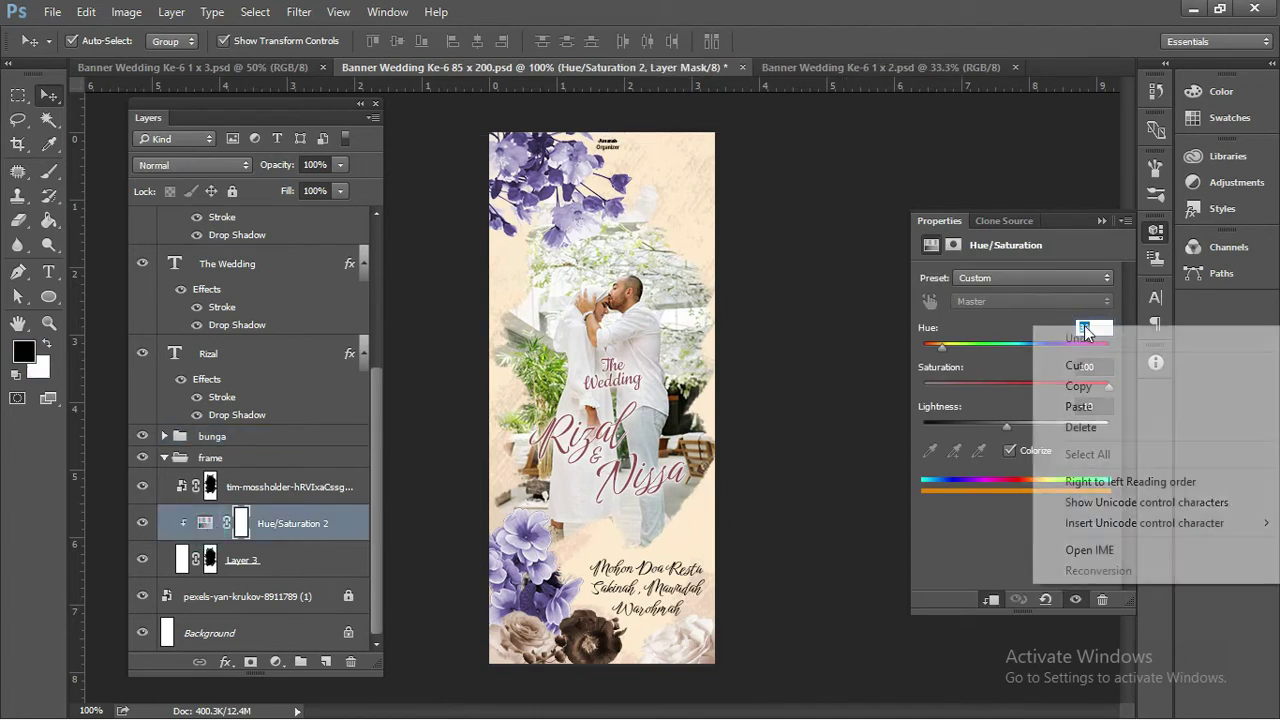
pyautogui.click(1097, 406)
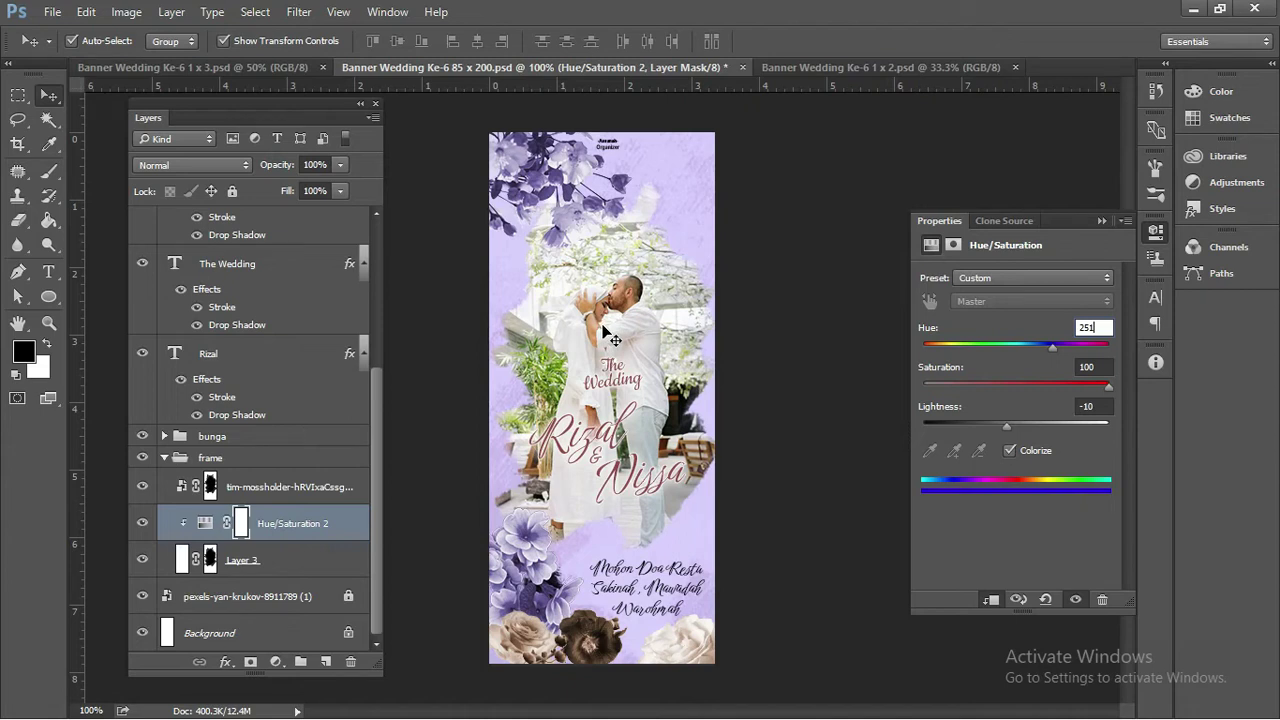
pyautogui.press('Return')
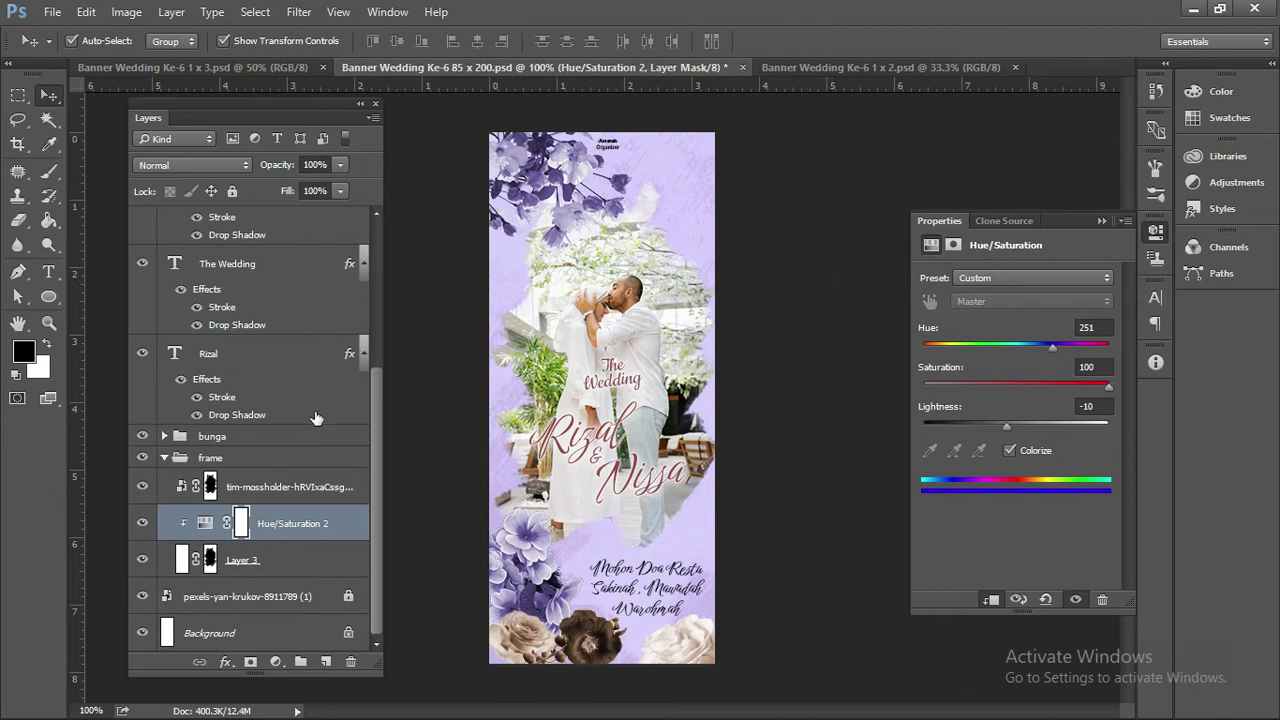
pyautogui.click(166, 456)
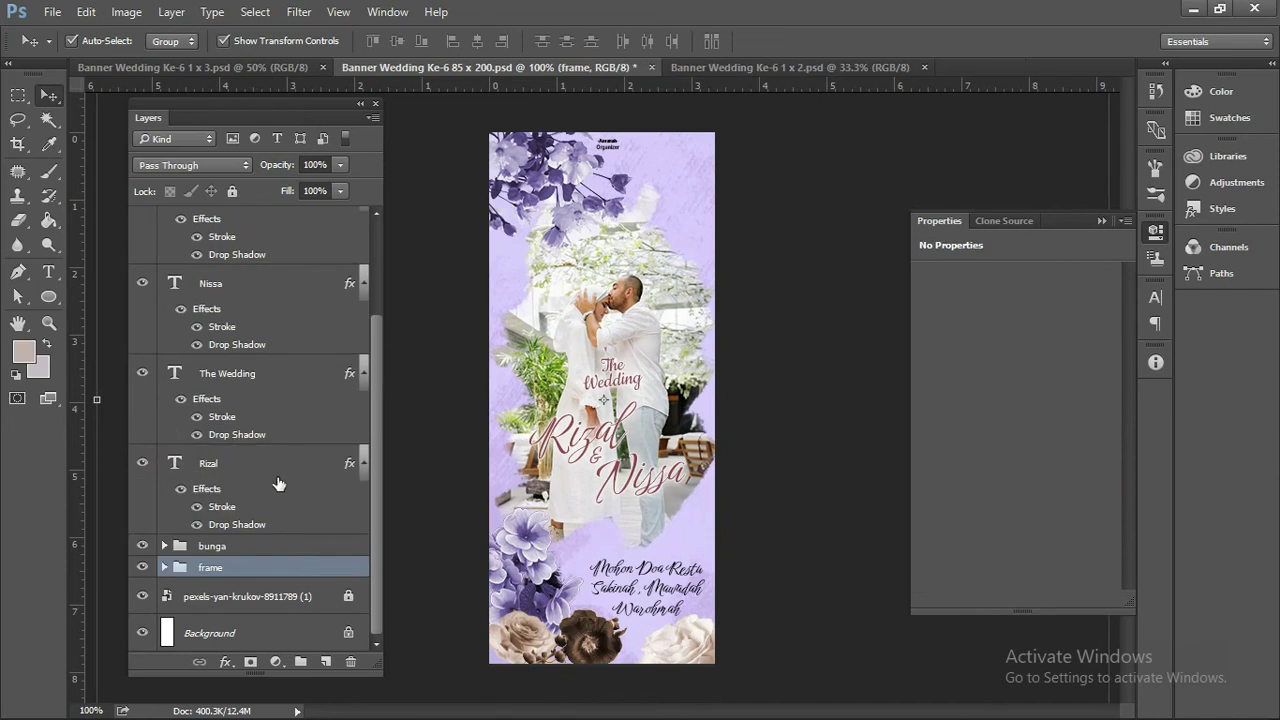
pyautogui.click(142, 598)
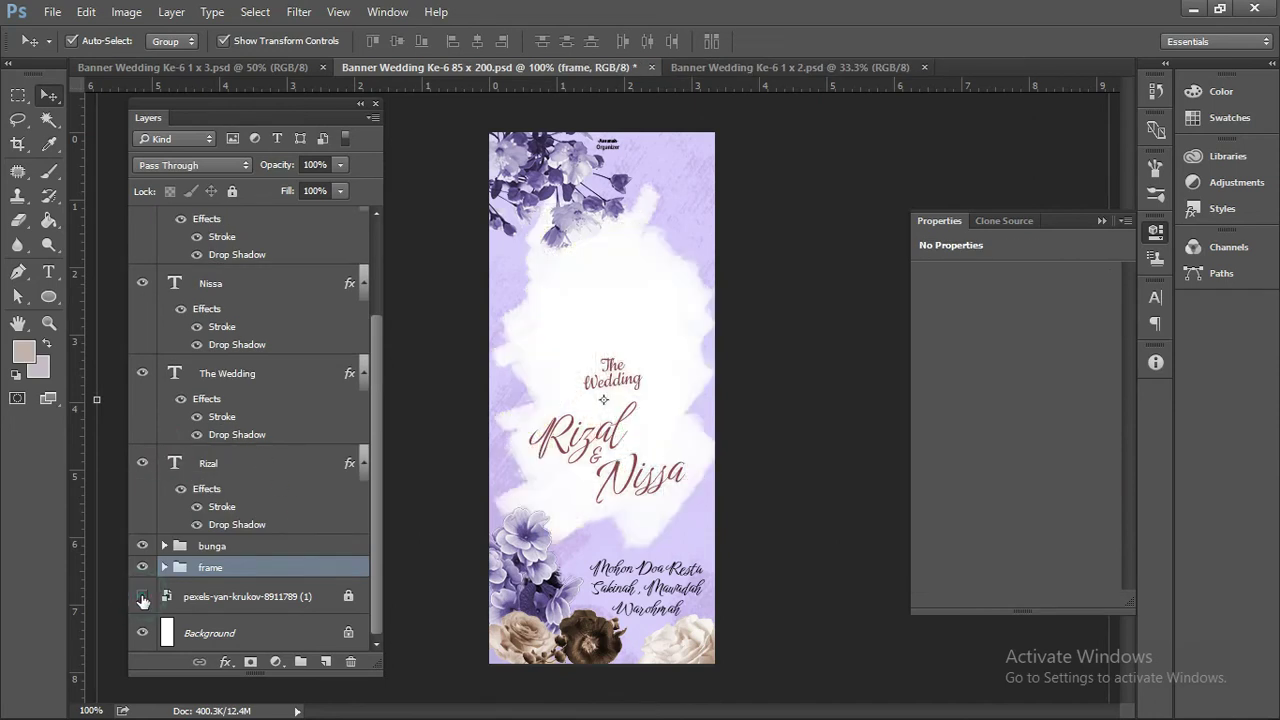
# Show the pexels-yan-krukov-8911789 (1) photo layer again, unlock it and select it
pyautogui.click(142, 598)
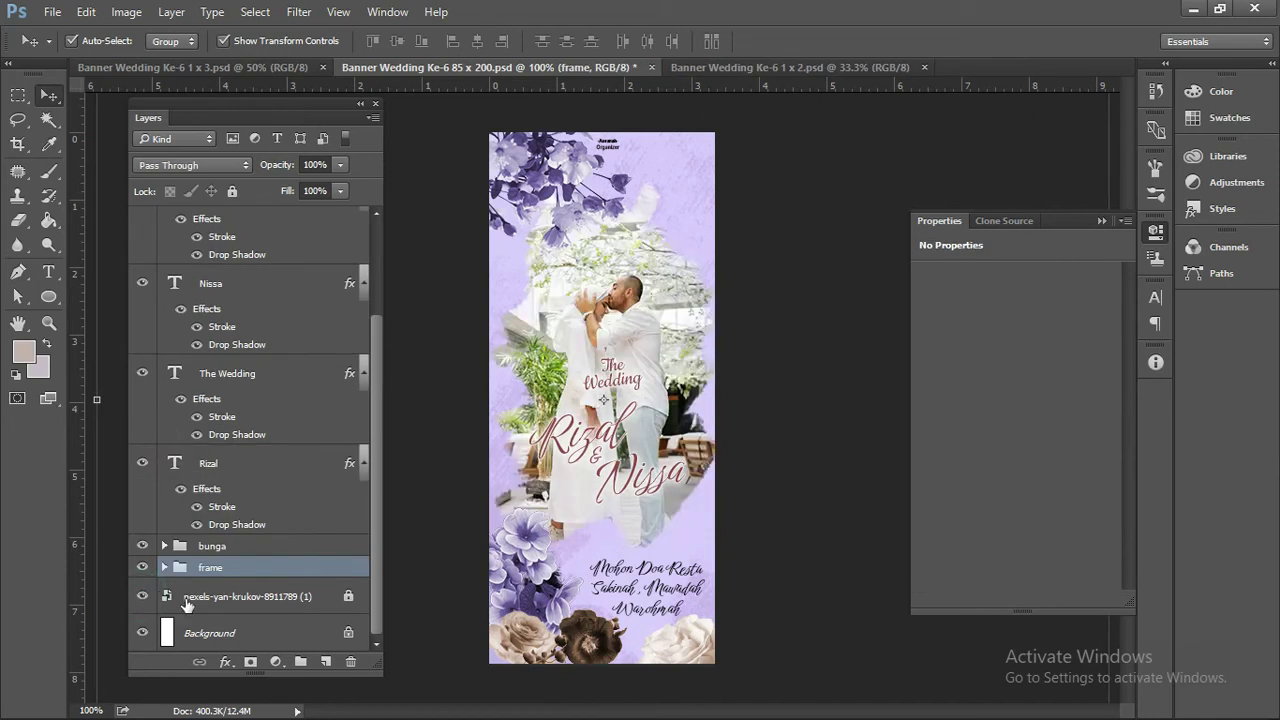
pyautogui.click(350, 599)
pyautogui.click(308, 598)
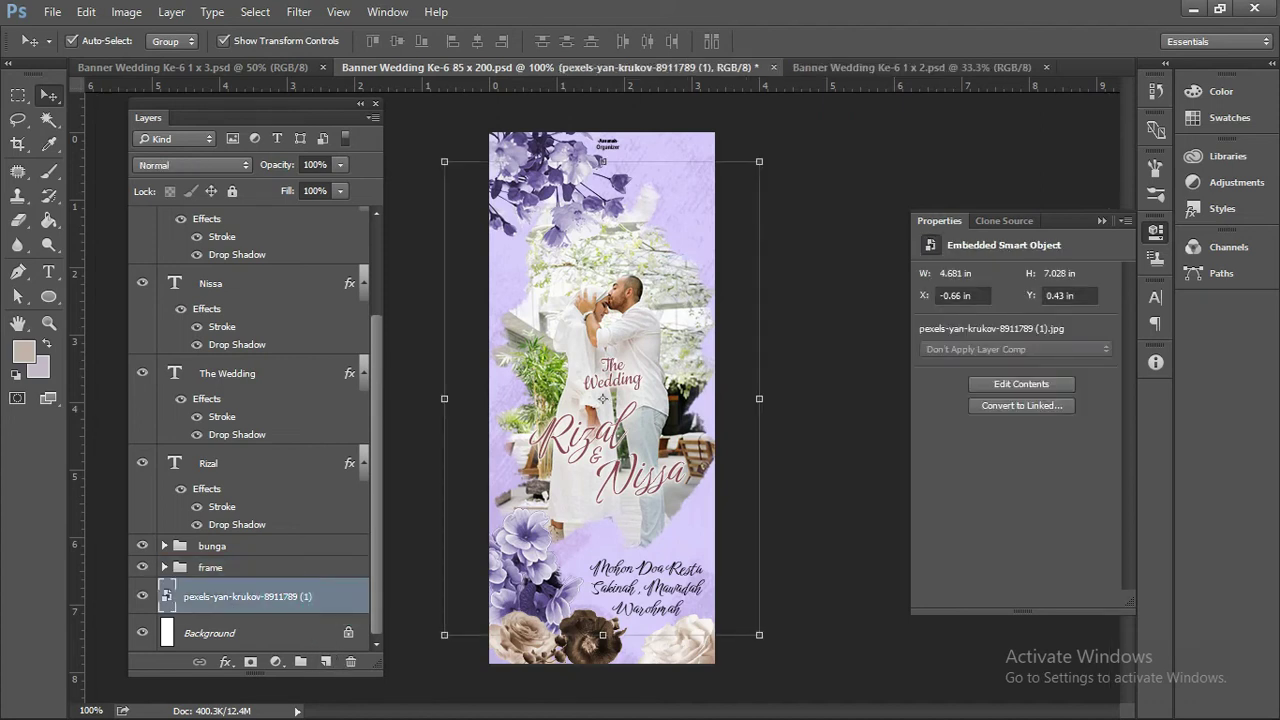
# Drag pexels-hussein-altameemi-5754120 from the banner Wedding folder into the Photoshop banner
pyautogui.hotkey('alt', 'Tab')
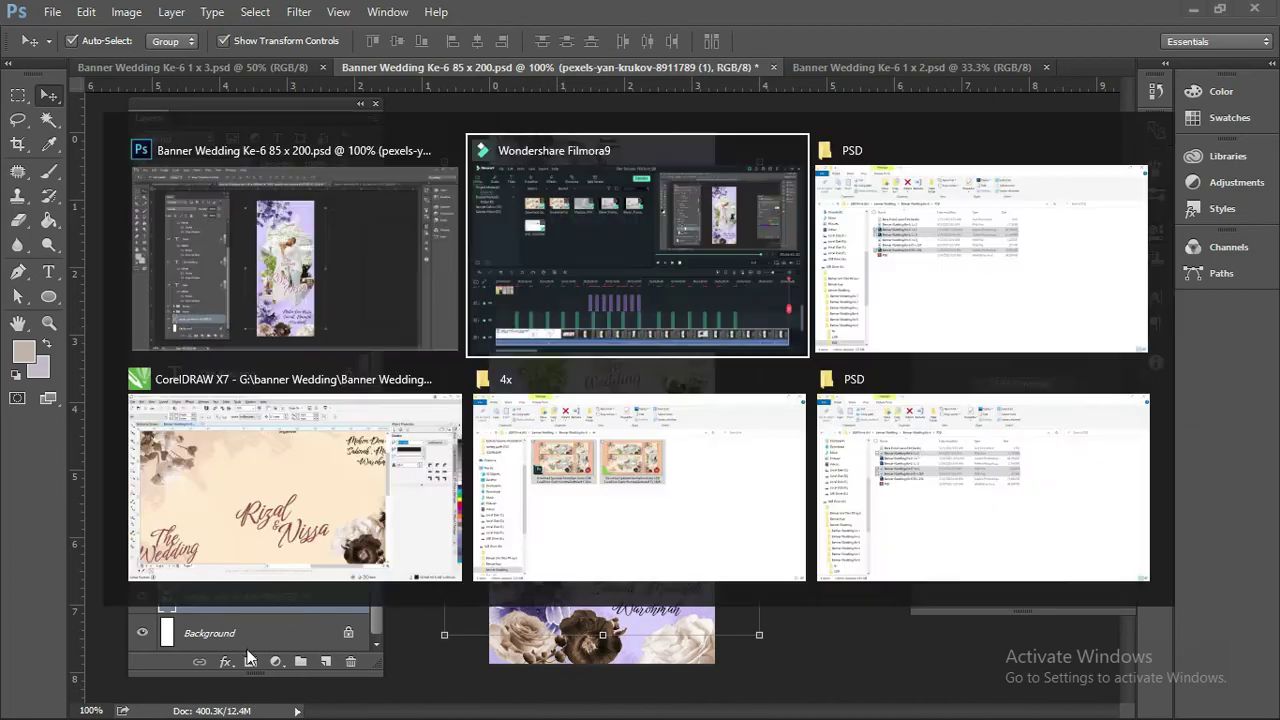
pyautogui.hotkey('alt', 'Tab')
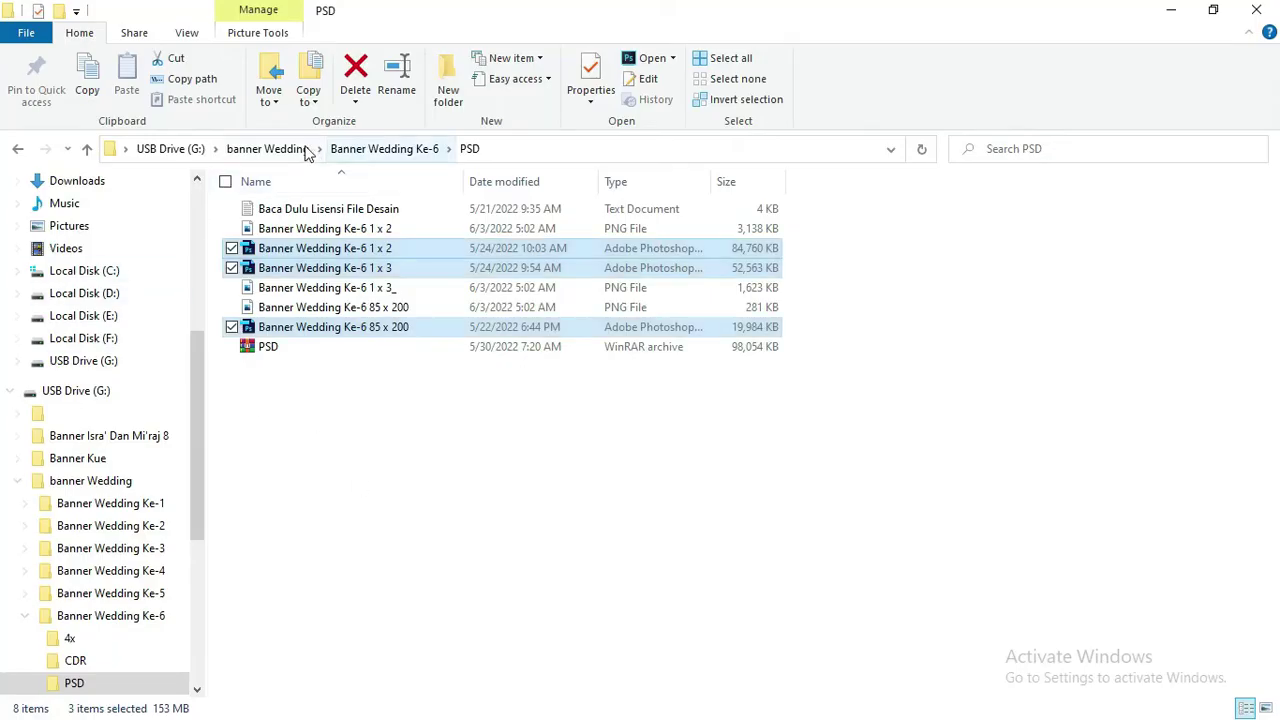
pyautogui.click(294, 149)
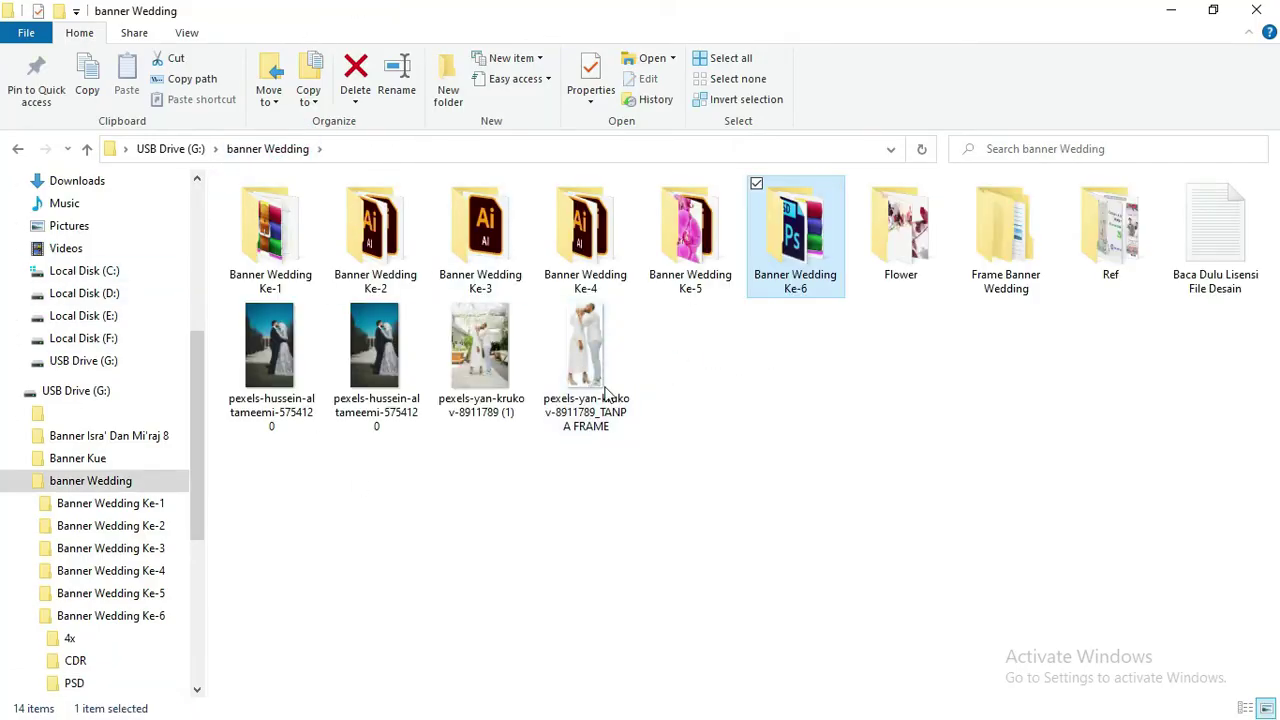
pyautogui.moveTo(398, 400)
pyautogui.mouseDown()
pyautogui.moveTo(476, 505)
pyautogui.moveTo(563, 350)
pyautogui.mouseUp()
pyautogui.hotkey('alt', 'Tab')
# Place the new pexels-hussein-altameemi couple photo, enlarged to about 110% and shifted to fill the frame
pyautogui.press('Return')
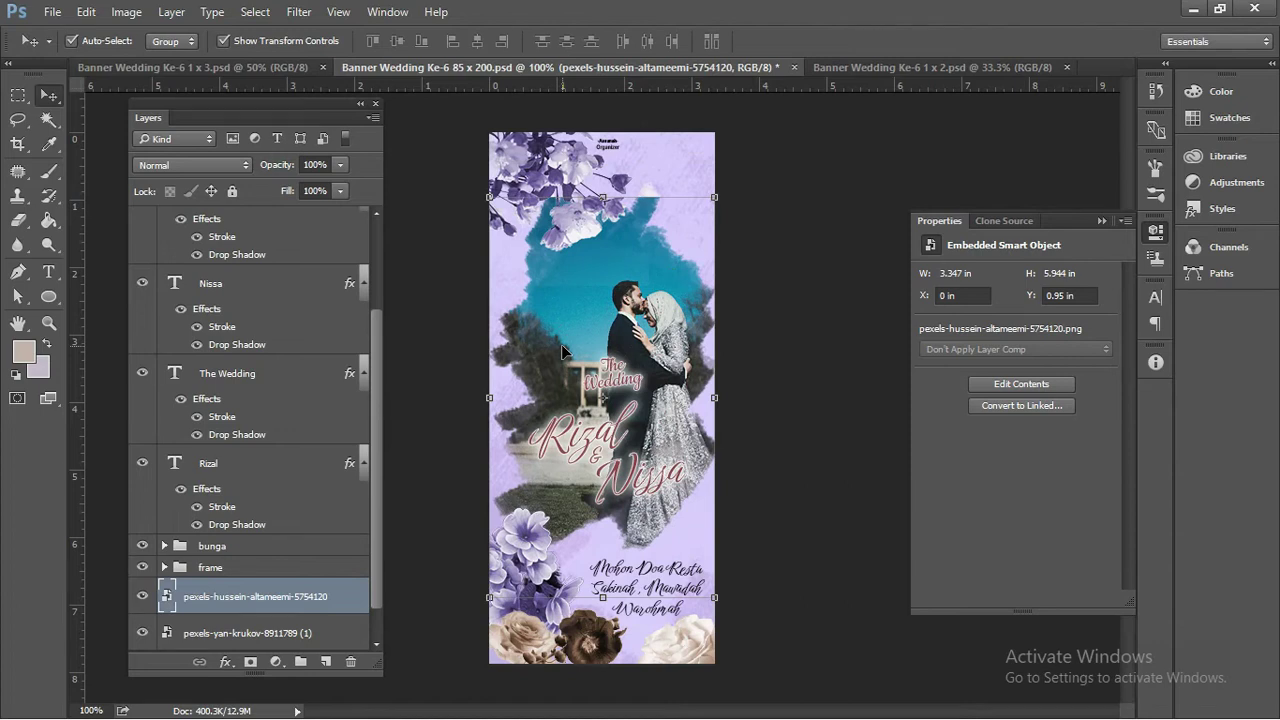
pyautogui.scroll(-3, 617, 347)
pyautogui.moveTo(523, 536); pyautogui.dragTo(453, 631)
pyautogui.moveTo(604, 347); pyautogui.dragTo(600, 306)
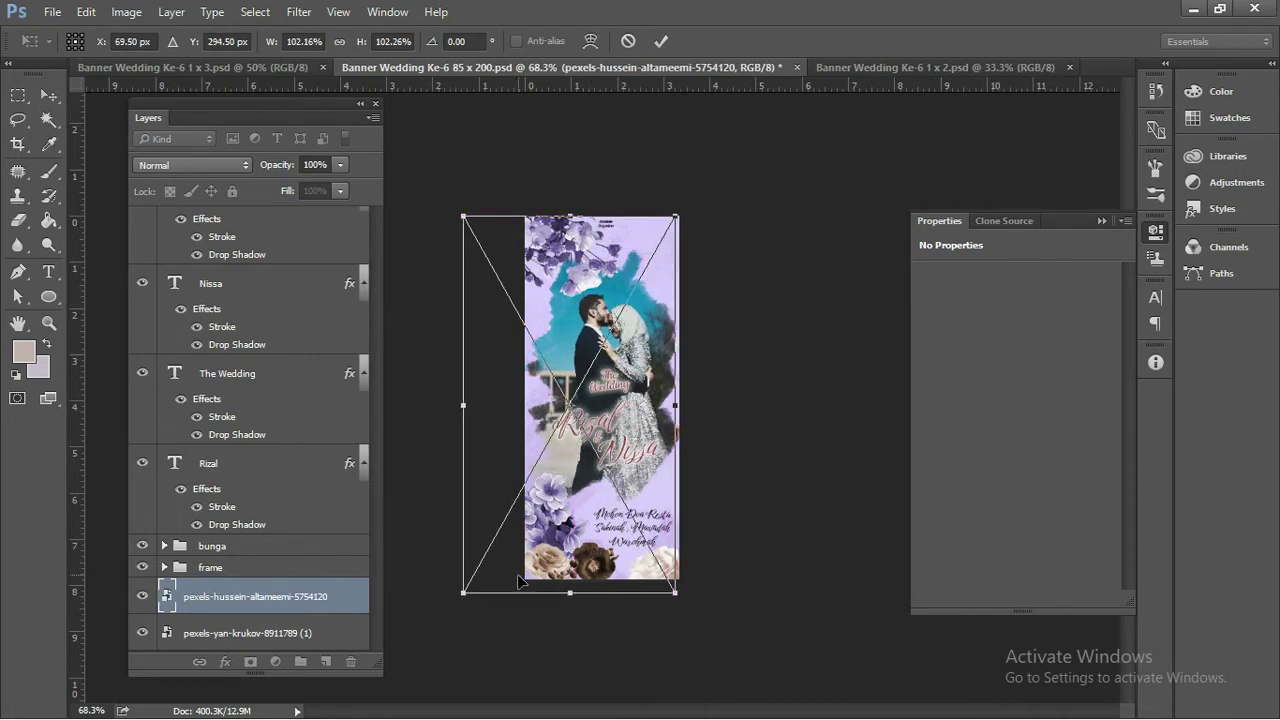
pyautogui.moveTo(467, 591); pyautogui.dragTo(448, 616)
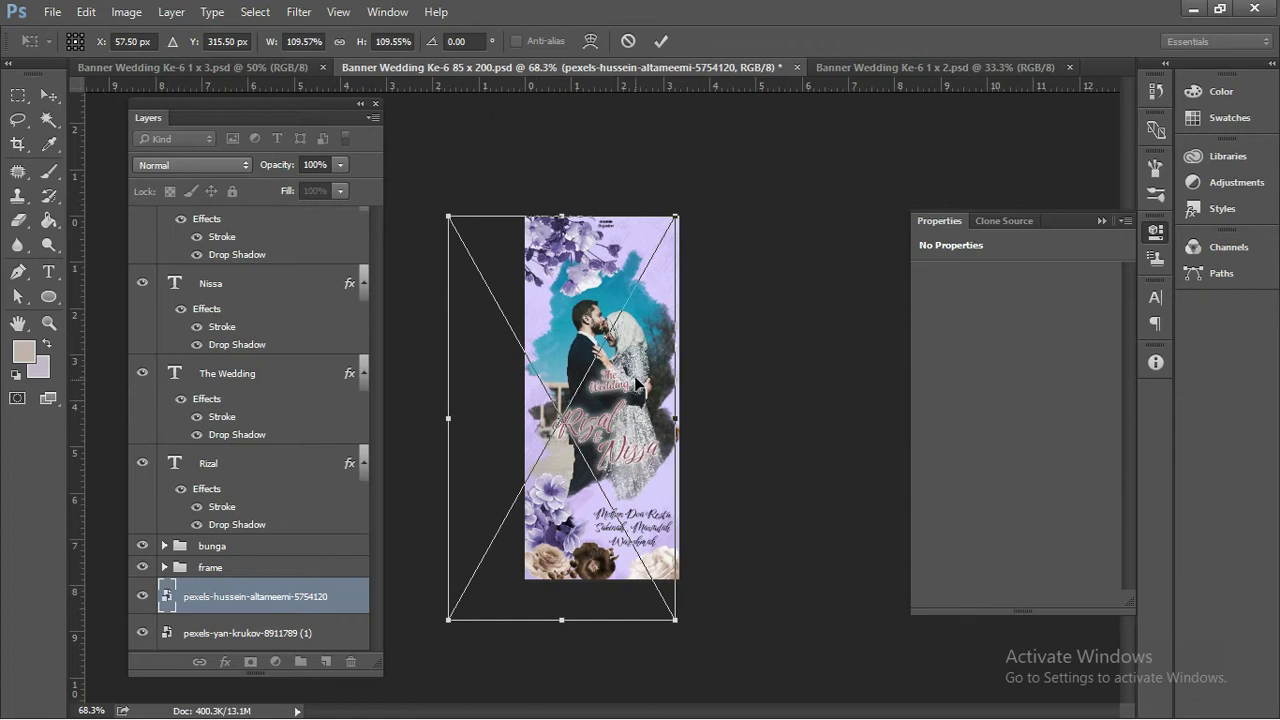
pyautogui.moveTo(639, 385); pyautogui.dragTo(638, 342)
pyautogui.press('Return')
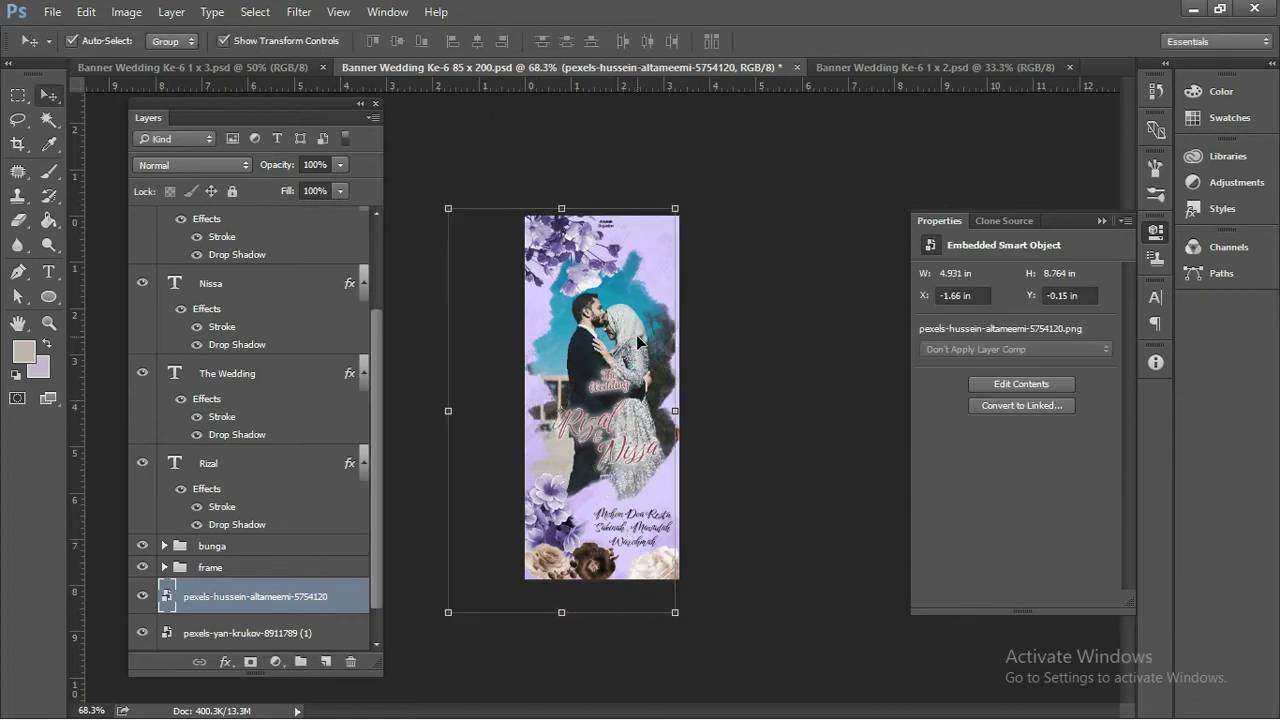
# Hide the old pexels-yan-krukov couple photo layer
pyautogui.click(767, 319)
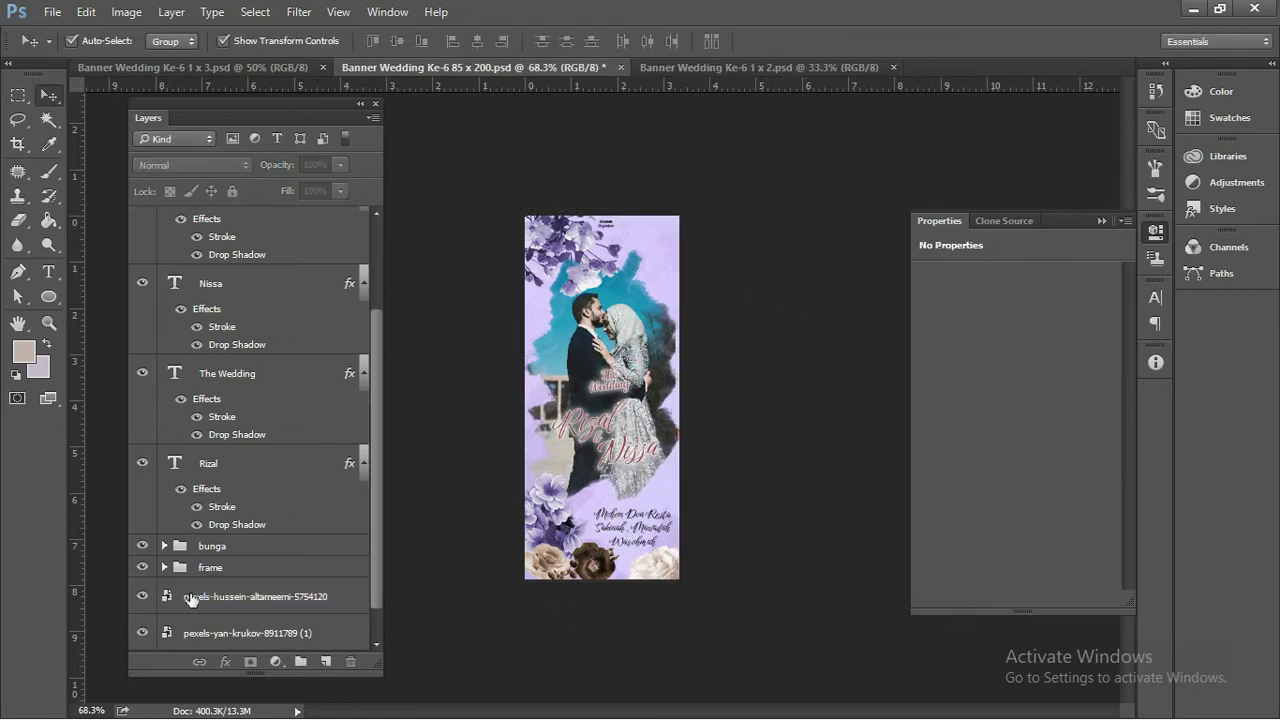
pyautogui.scroll(-1, 190, 598)
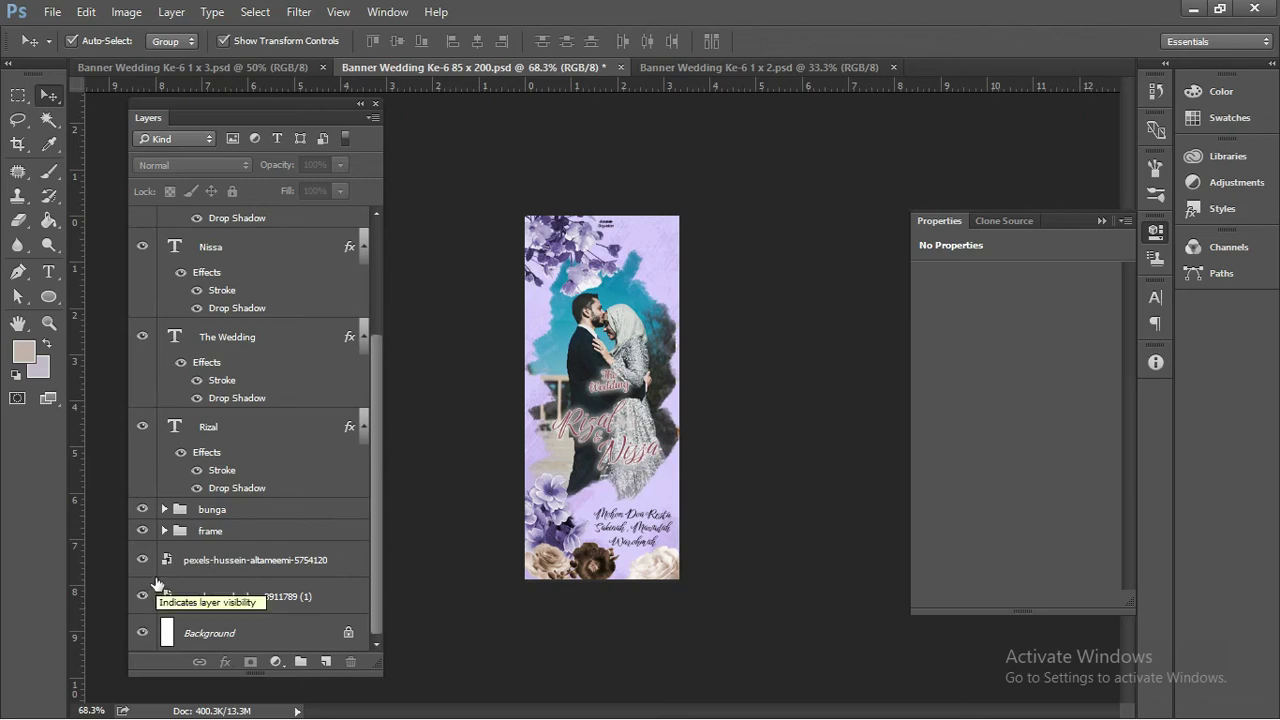
pyautogui.click(142, 559)
pyautogui.click(143, 596)
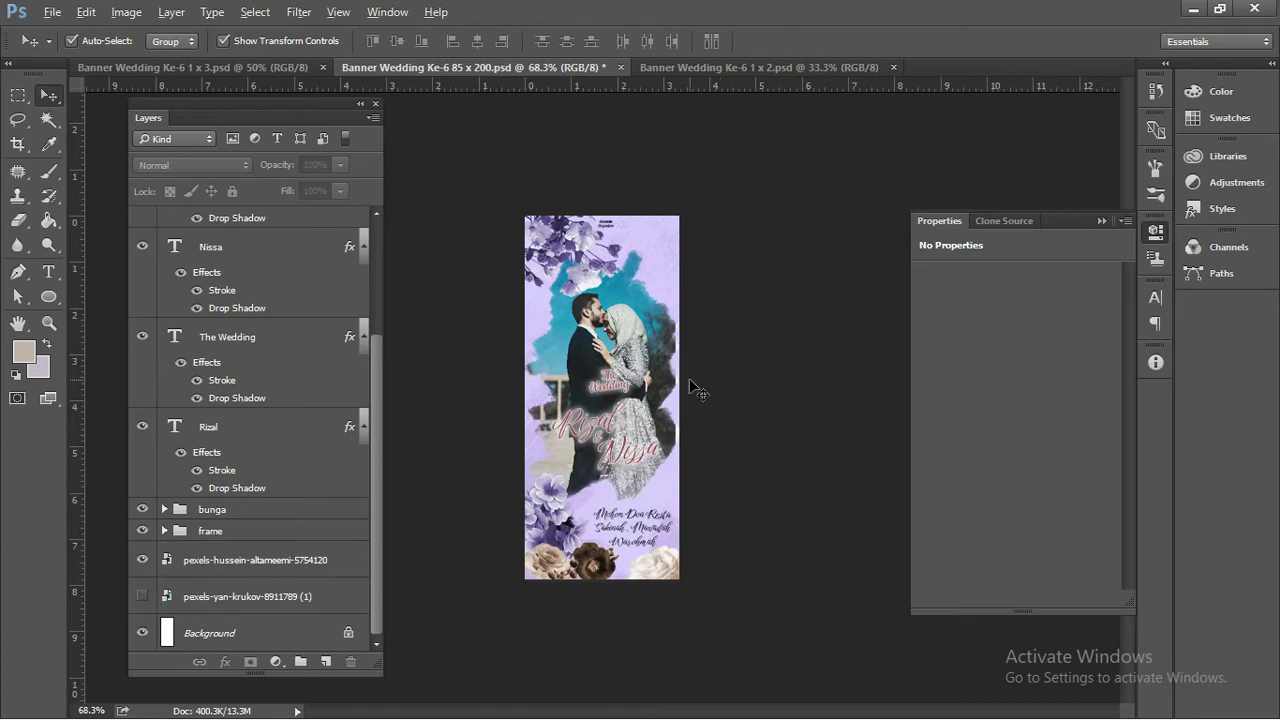
pyautogui.scroll(1, 690, 392)
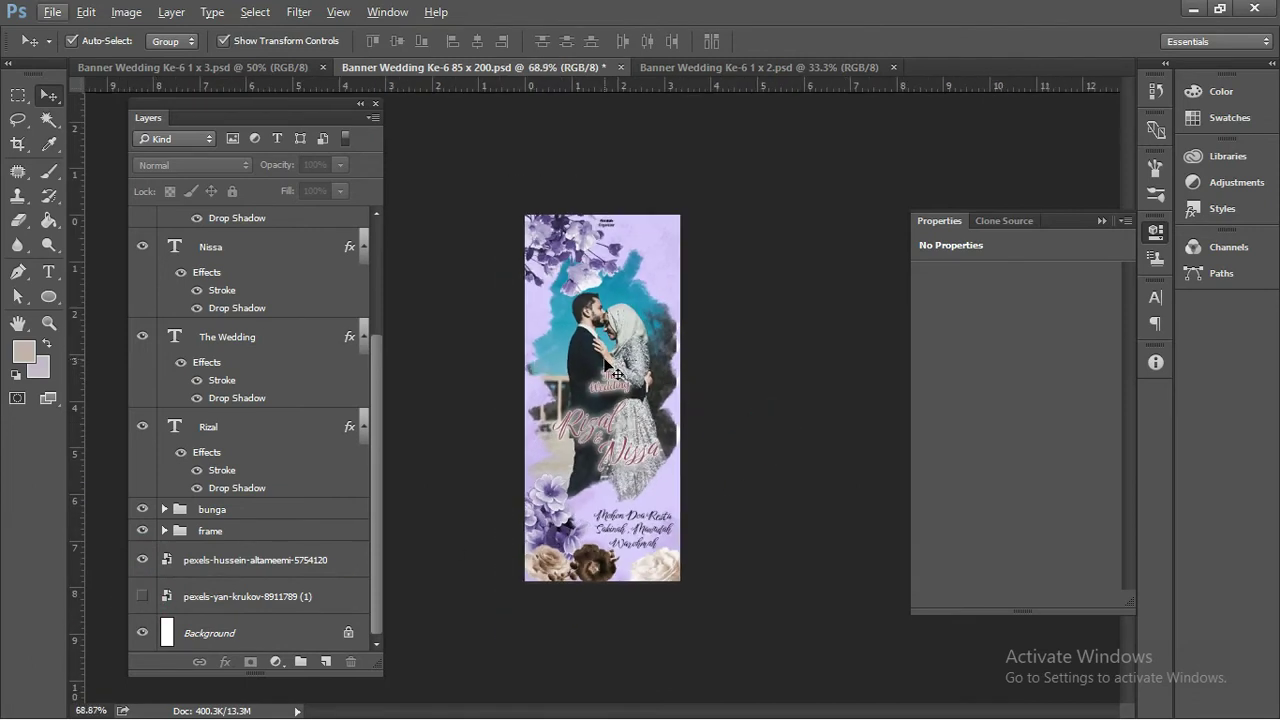
# In the CorelDRAW Ke-6 banner file, select the top banner's flower and background pictures
pyautogui.hotkey('alt', 'Tab')
pyautogui.hotkey('alt', 'Tab')
pyautogui.hotkey('alt', 'Tab')
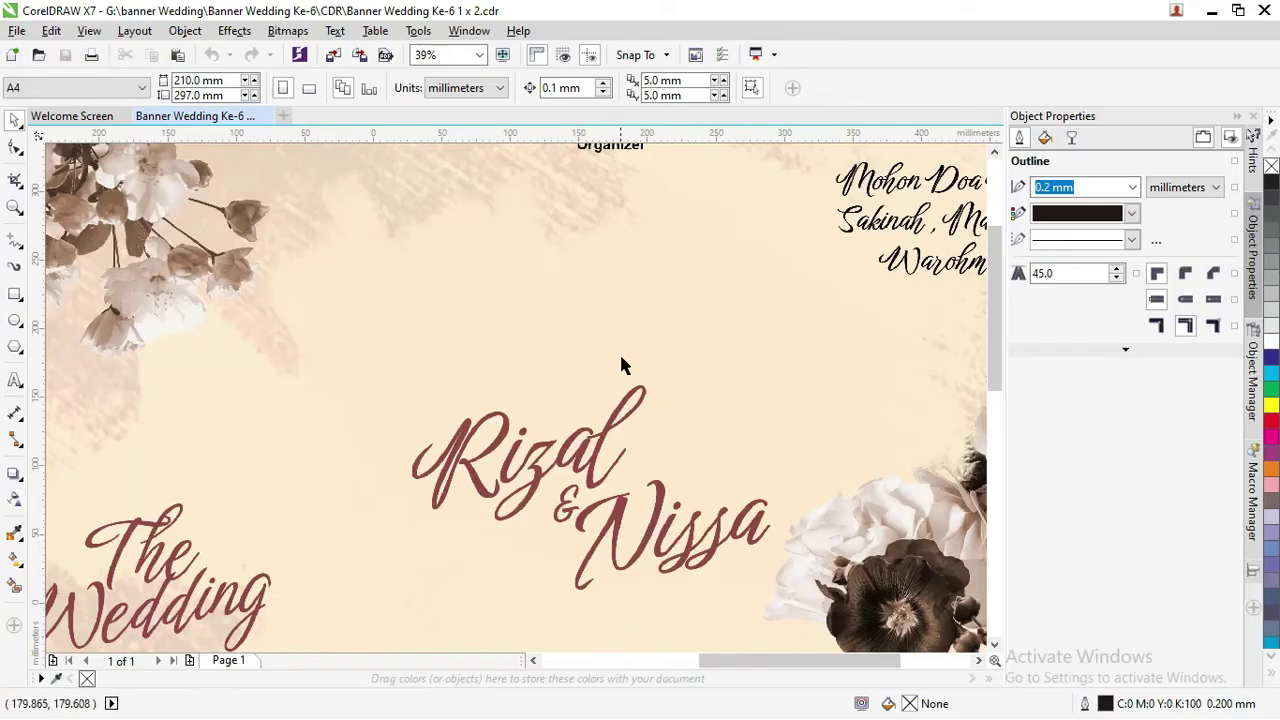
pyautogui.scroll(-2, 620, 360)
pyautogui.scroll(-2, 620, 358)
pyautogui.scroll(2, 622, 358)
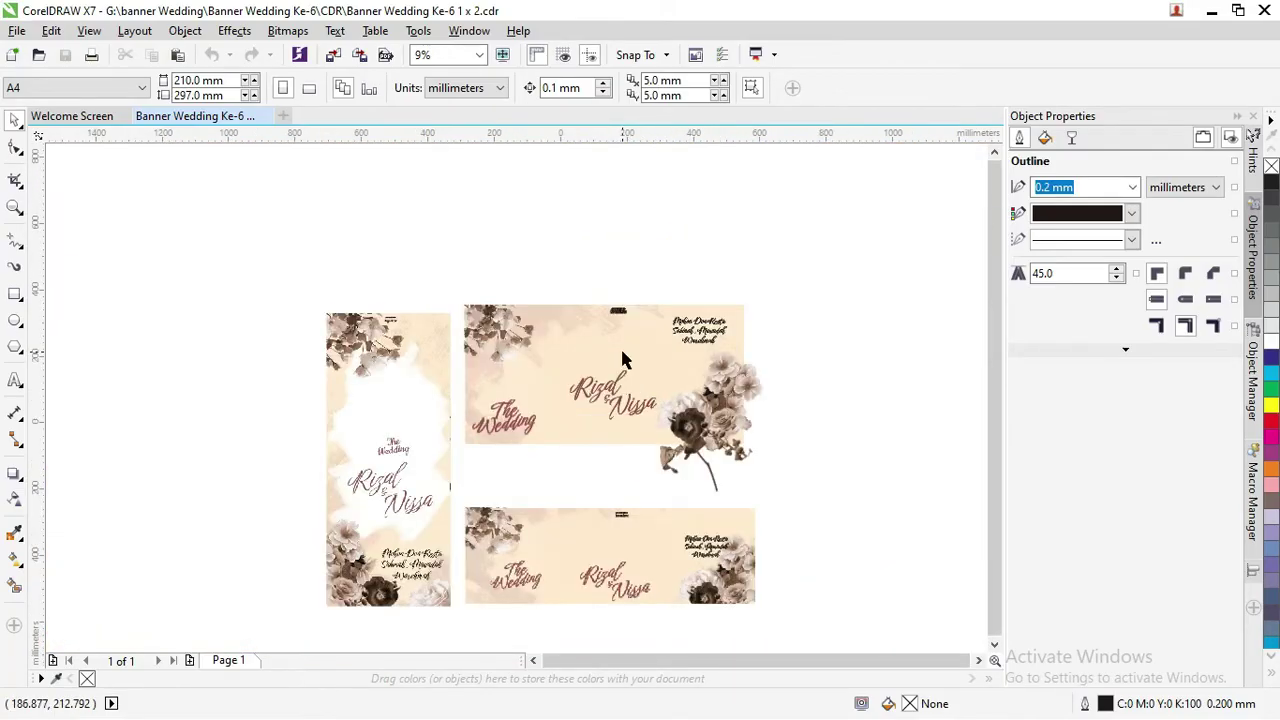
pyautogui.click(728, 386)
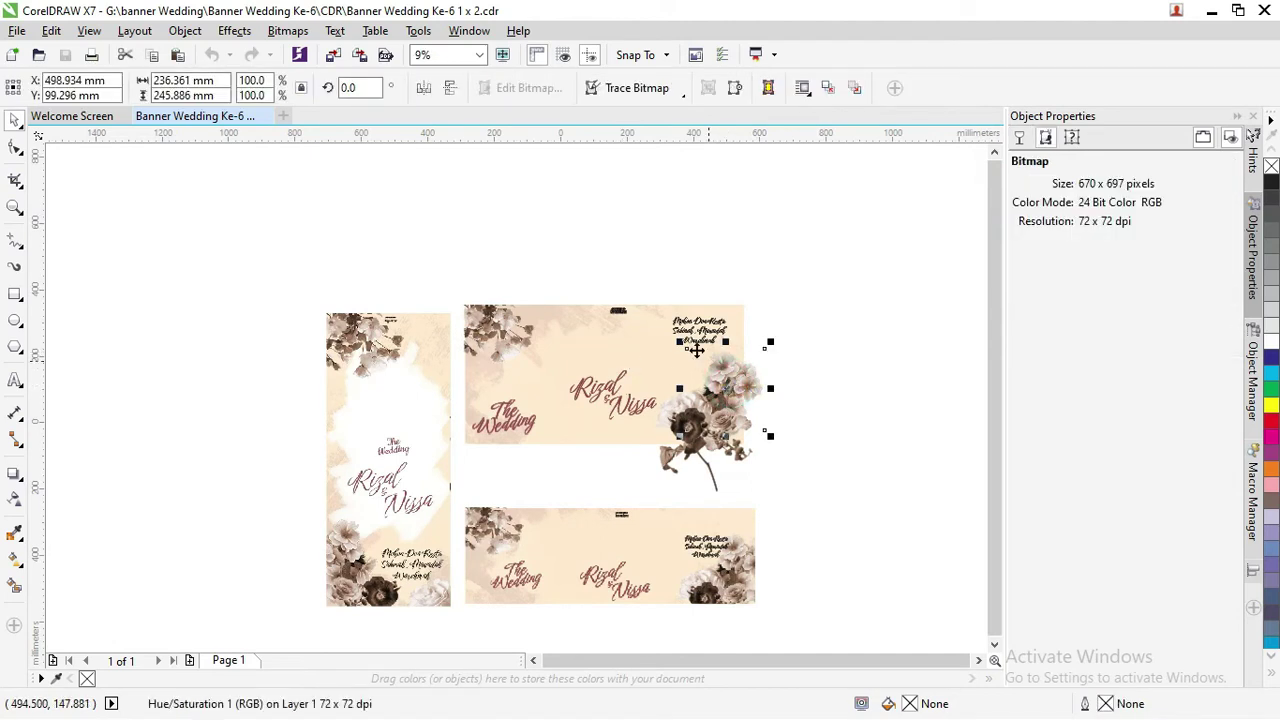
pyautogui.click(608, 343)
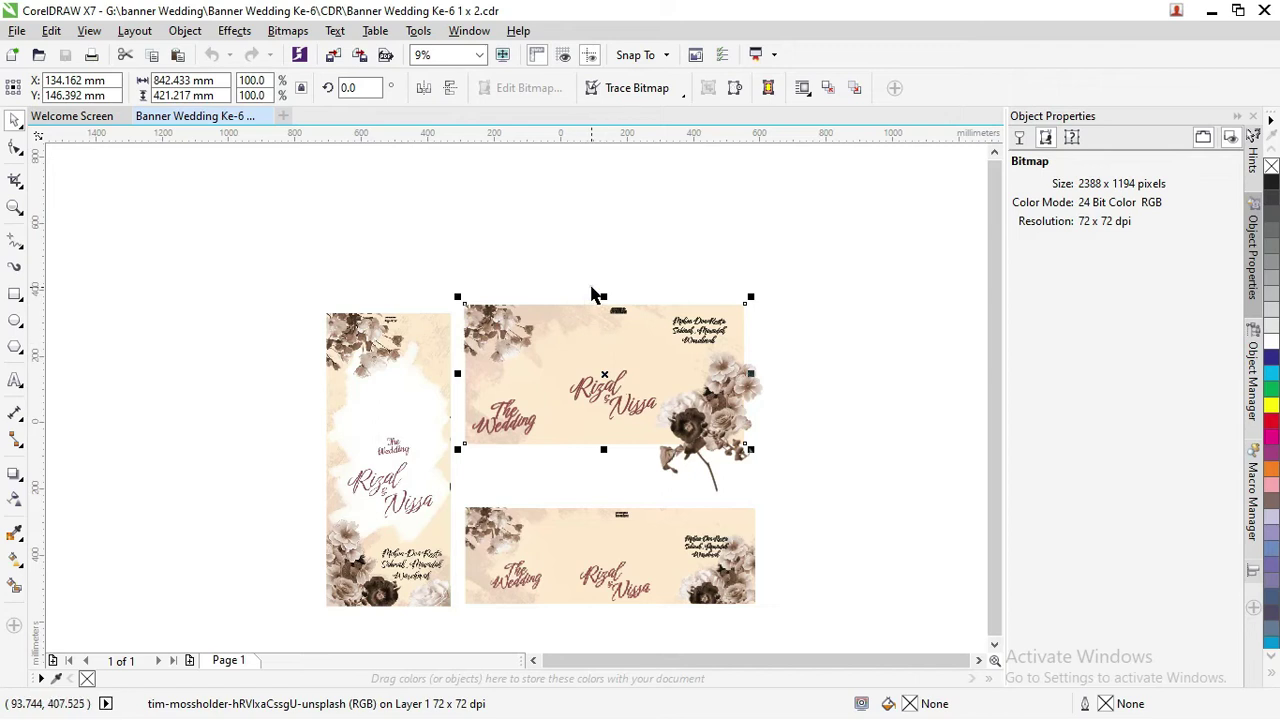
pyautogui.click(583, 293)
pyautogui.click(508, 320)
pyautogui.scroll(2, 505, 316)
pyautogui.scroll(3, 505, 316)
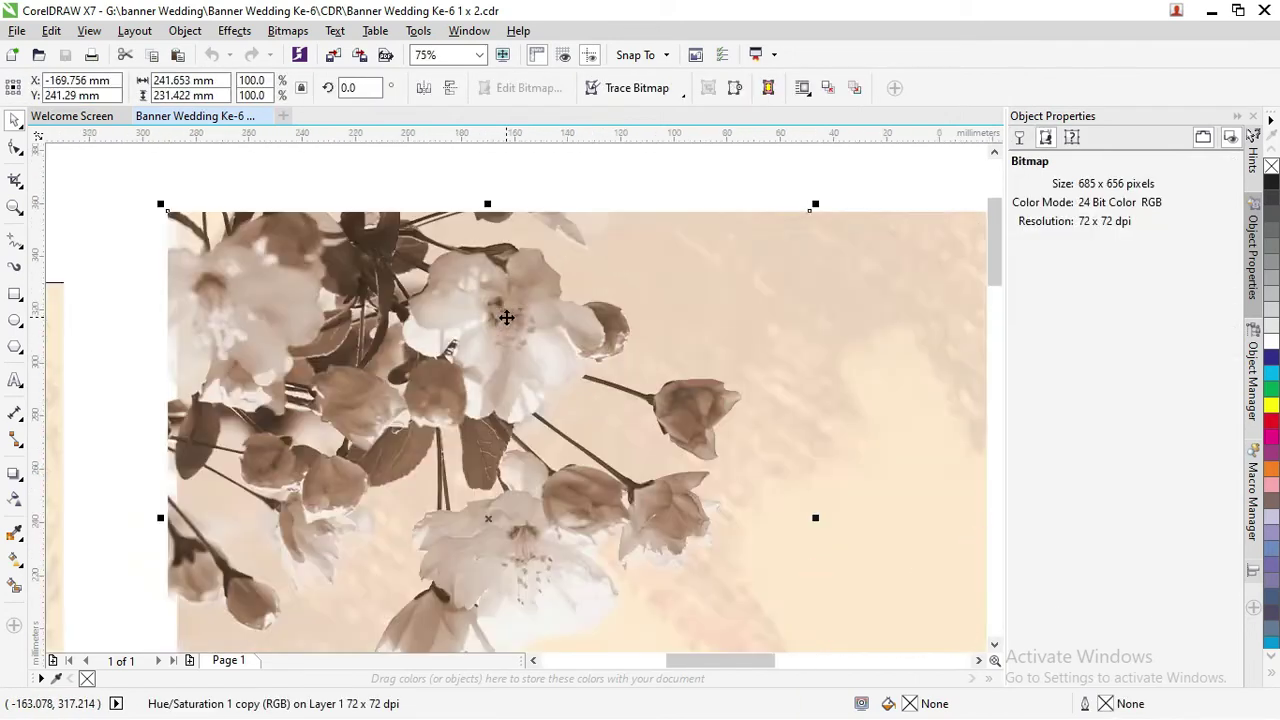
pyautogui.scroll(1, 505, 316)
pyautogui.scroll(-1, 505, 316)
pyautogui.scroll(-3, 507, 317)
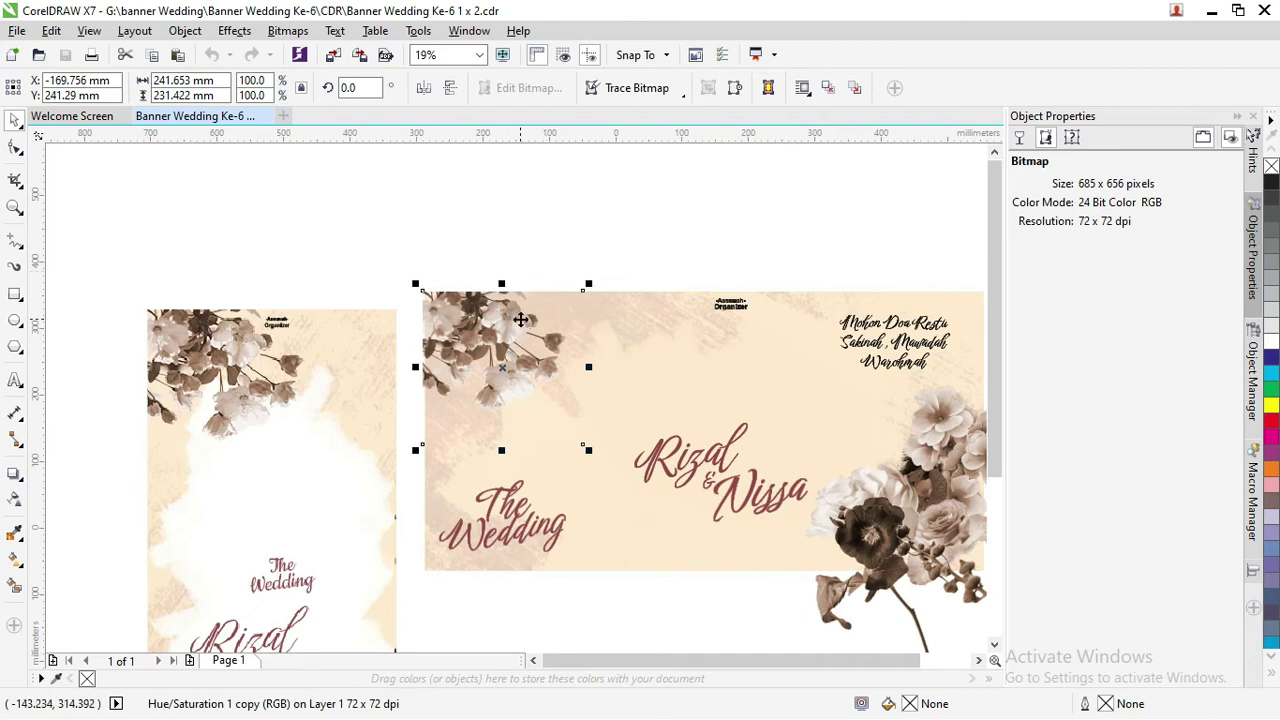
pyautogui.scroll(-3, 520, 319)
pyautogui.scroll(1, 561, 313)
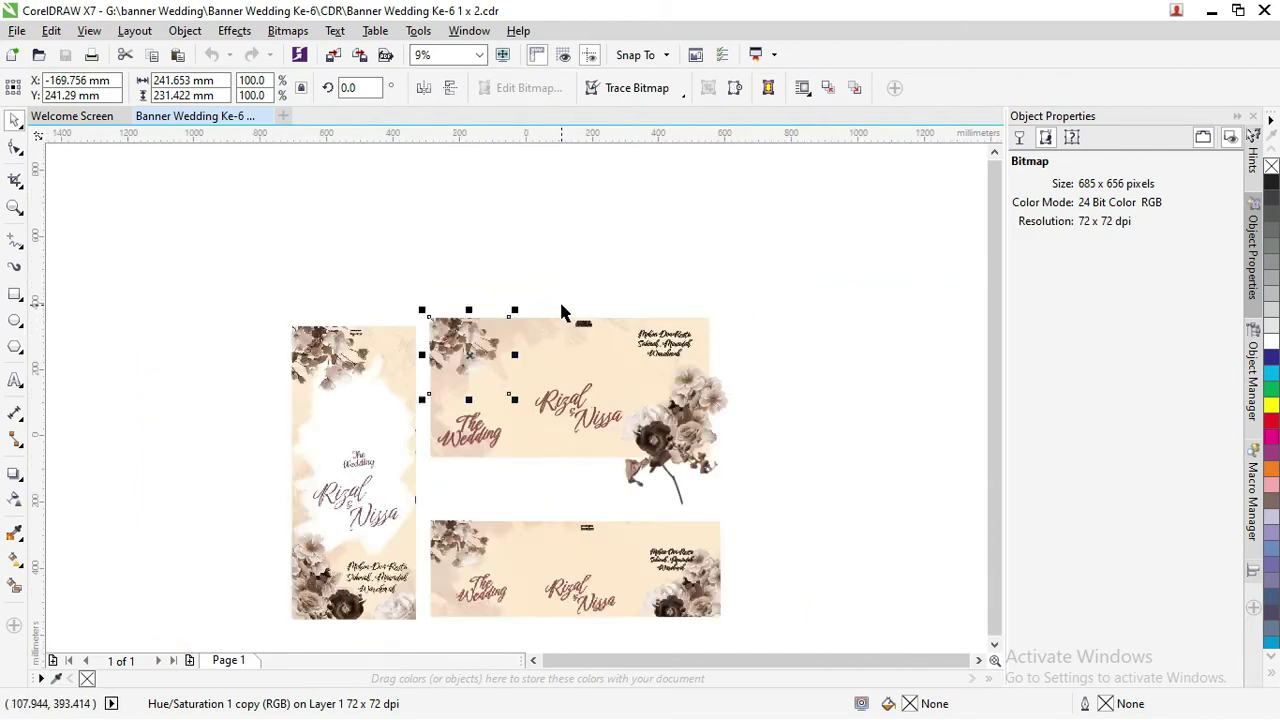
# Pull the right-side flower cluster pictures apart, moving them past the banner's right edge
pyautogui.click(592, 280)
pyautogui.click(580, 331)
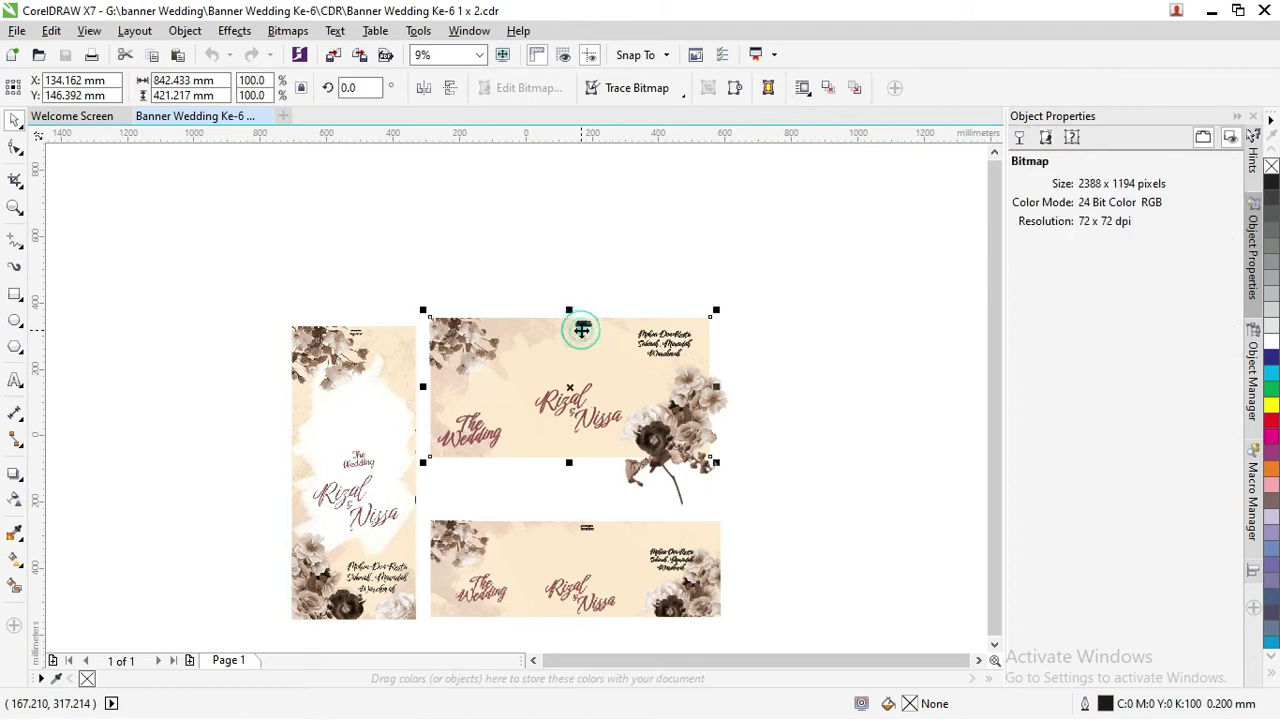
pyautogui.click(718, 410)
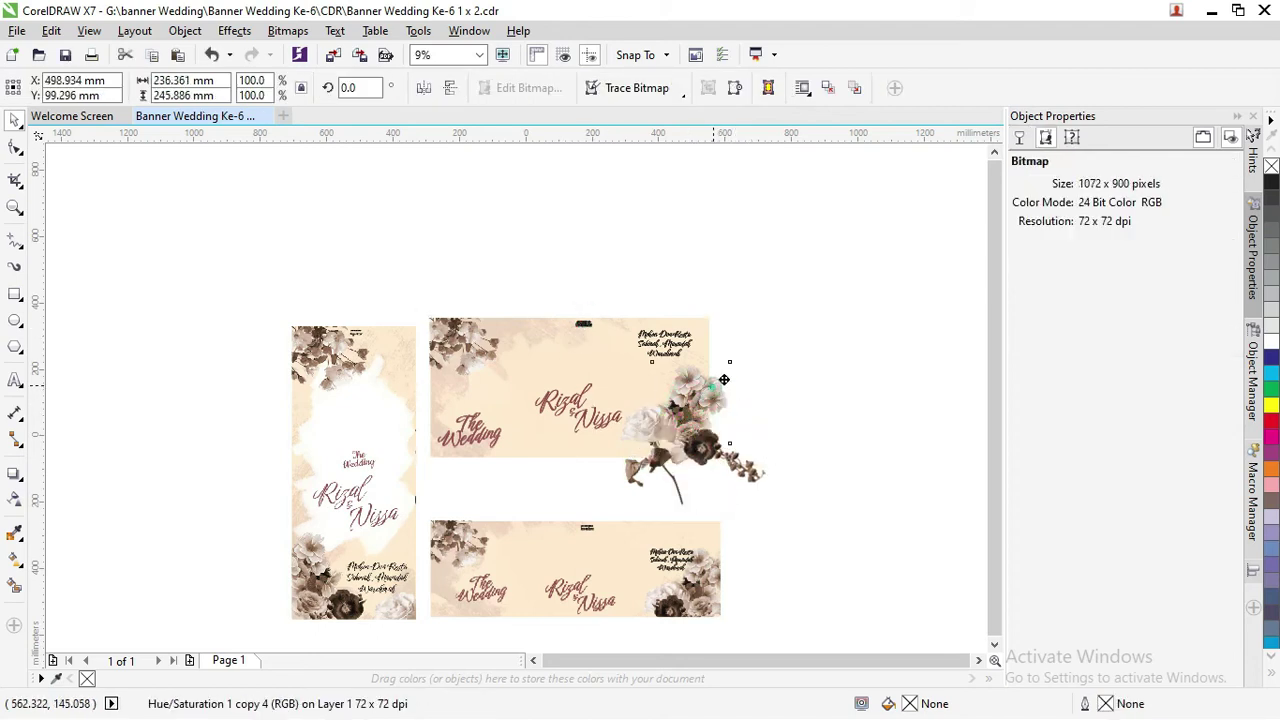
pyautogui.moveTo(727, 414); pyautogui.dragTo(737, 380)
pyautogui.click(705, 450)
pyautogui.moveTo(705, 450)
pyautogui.mouseDown()
pyautogui.moveTo(755, 455)
pyautogui.moveTo(693, 447)
pyautogui.mouseUp()
pyautogui.click(676, 455)
pyautogui.click(597, 290)
pyautogui.click(557, 336)
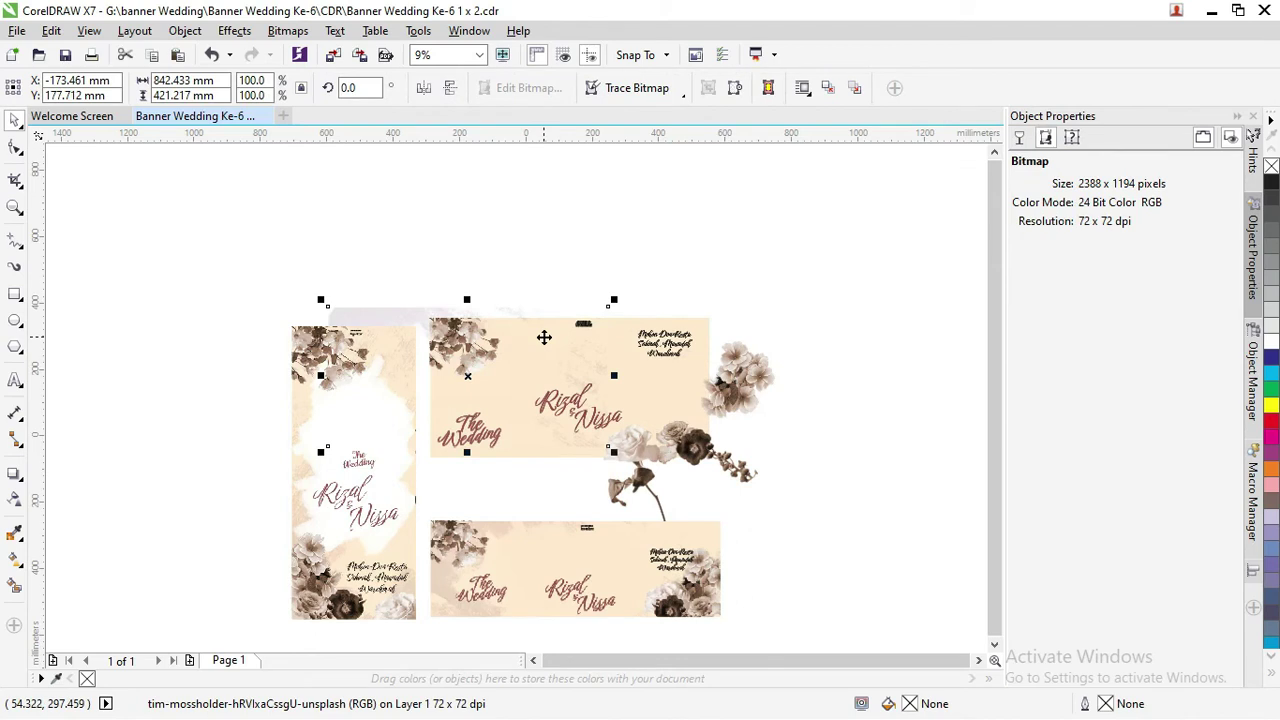
pyautogui.press('F10')
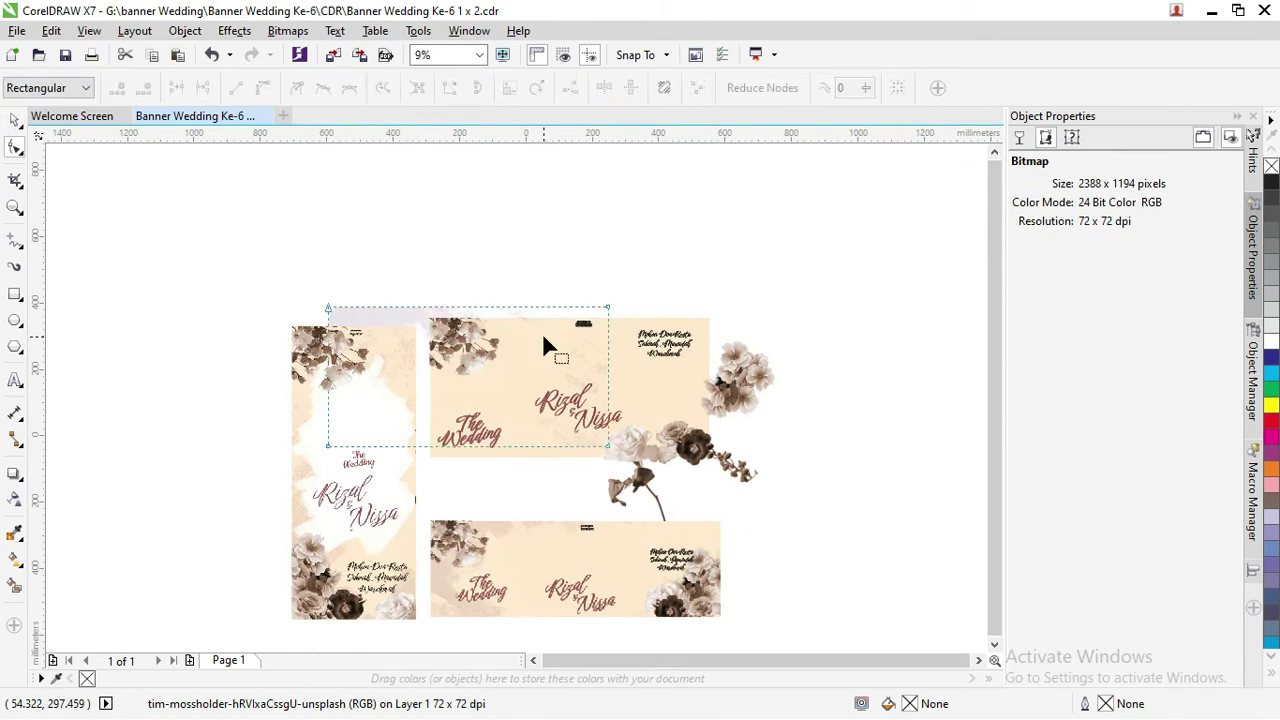
# Return to the Pick tool and select the Mohon Doa Restu blessing lettering
pyautogui.click(15, 119)
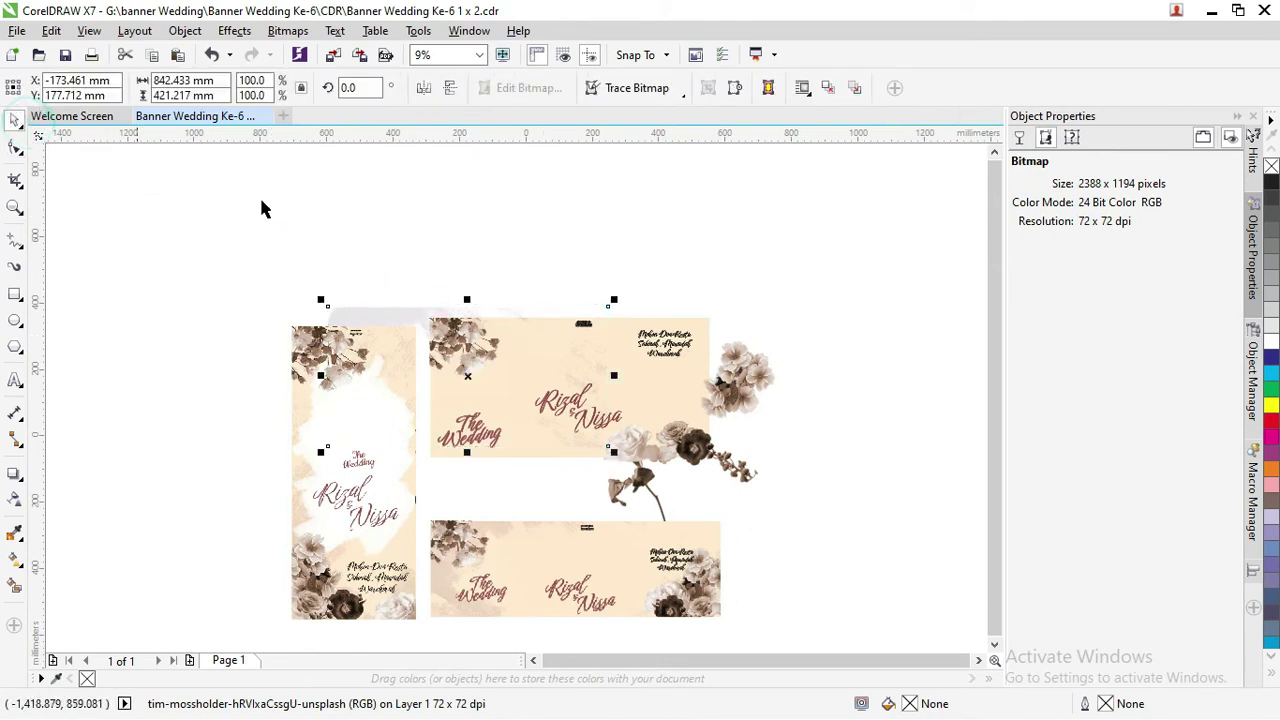
pyautogui.click(648, 288)
pyautogui.scroll(2, 694, 347)
pyautogui.click(592, 297)
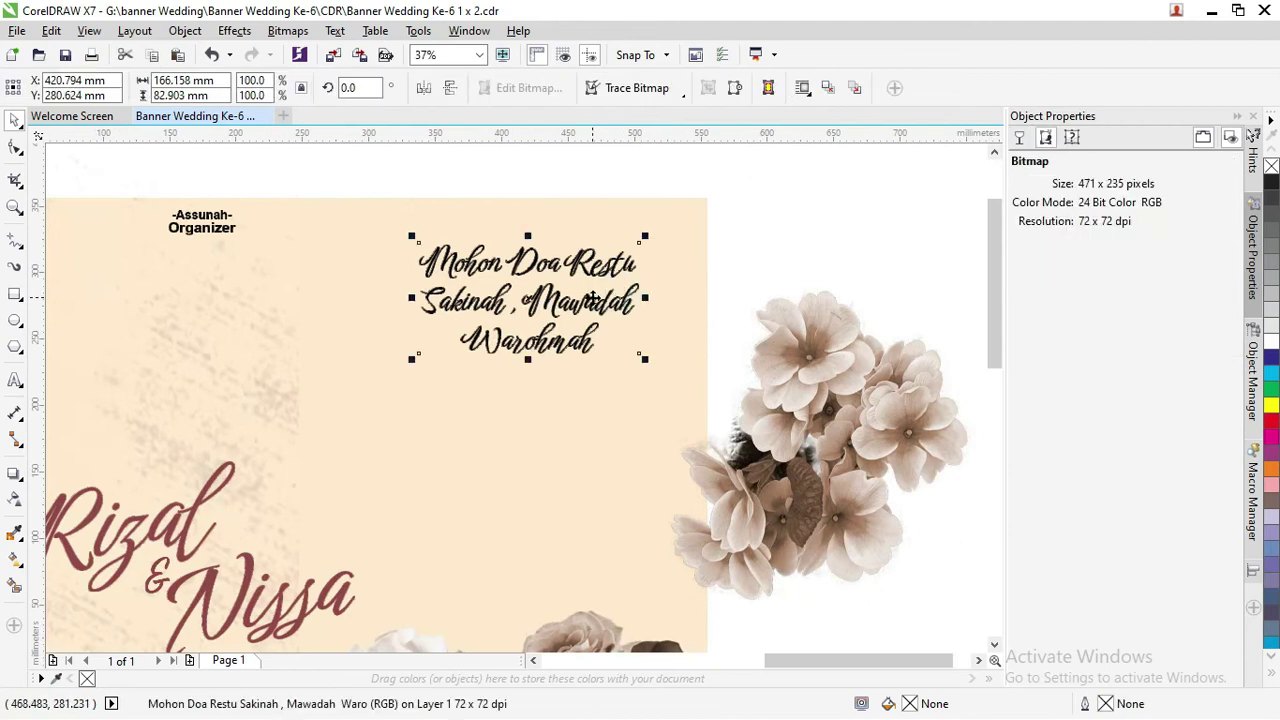
pyautogui.scroll(3, 593, 297)
pyautogui.scroll(-2, 593, 297)
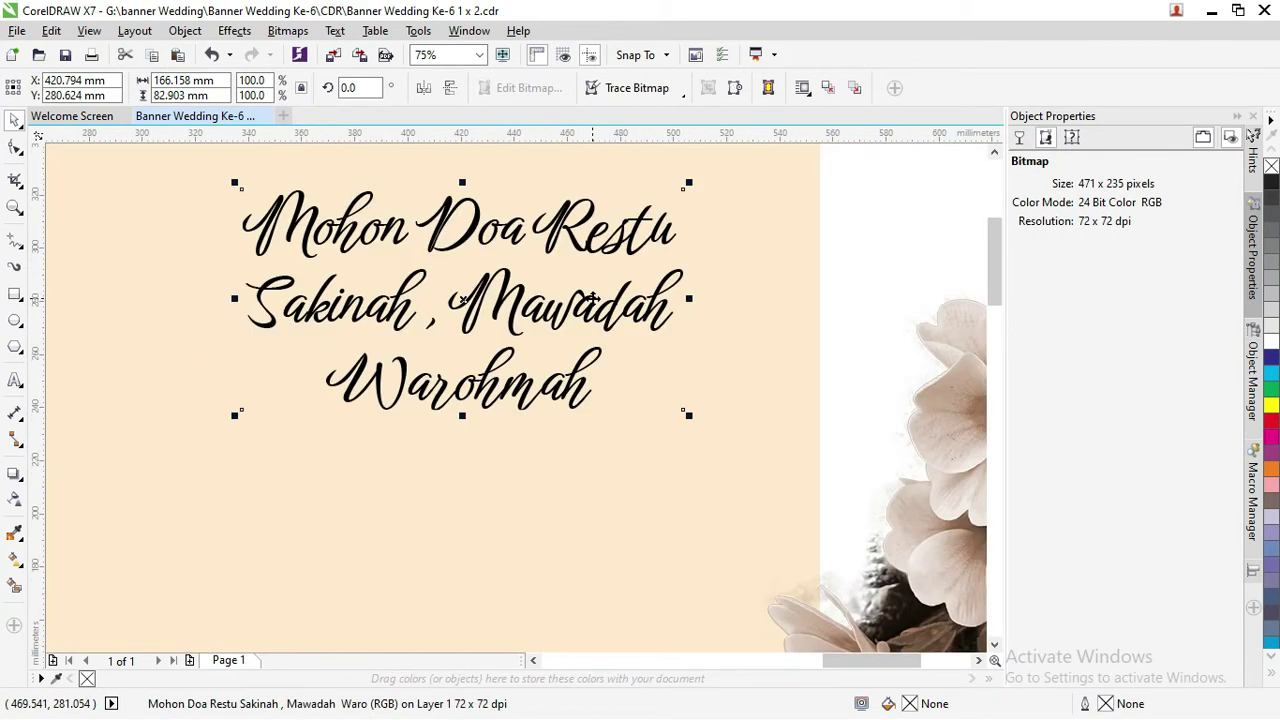
pyautogui.scroll(-2, 593, 297)
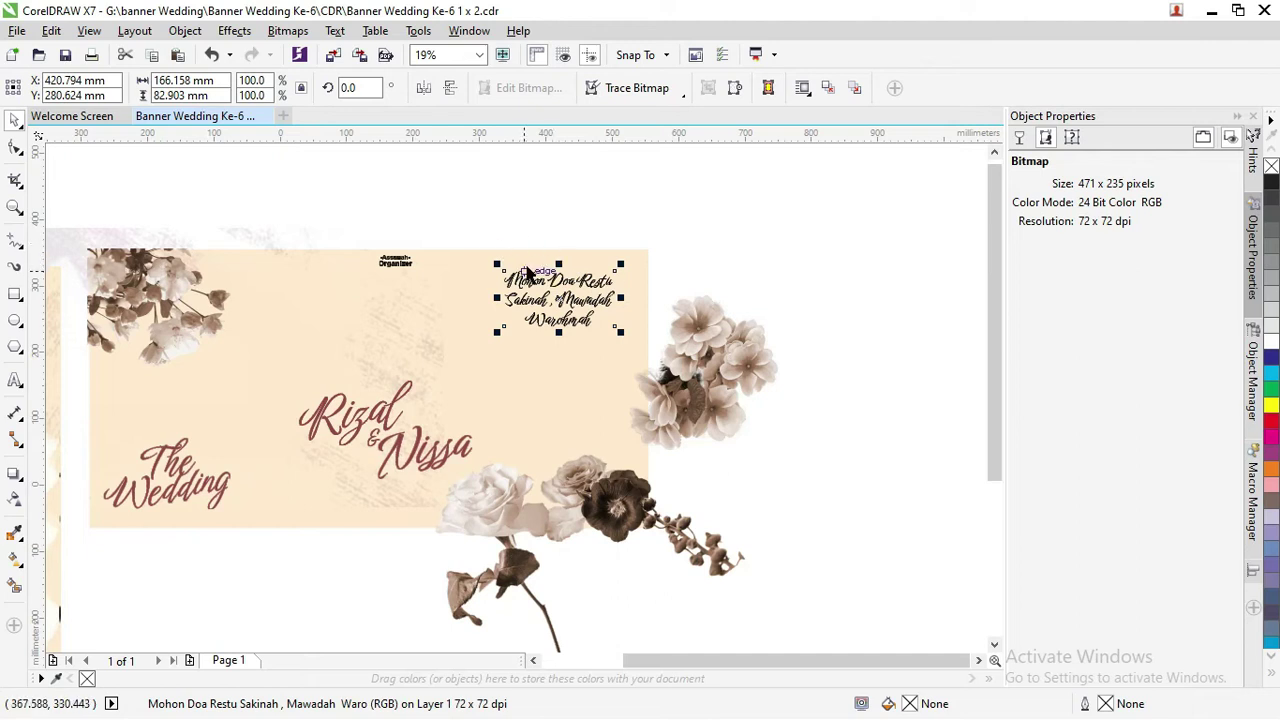
# Check the Mohon Doa Restu bitmap's rotate handles and context menu, then reselect it
pyautogui.click(538, 279)
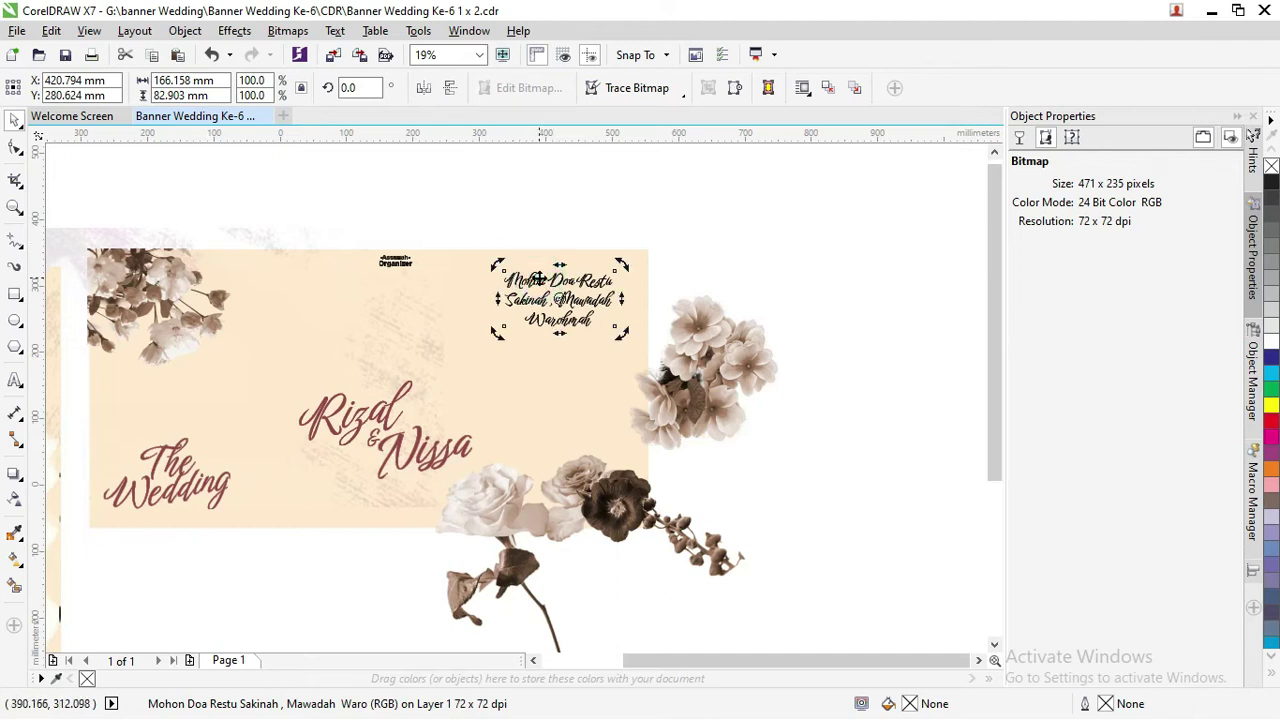
pyautogui.rightClick(541, 285)
pyautogui.click(507, 281)
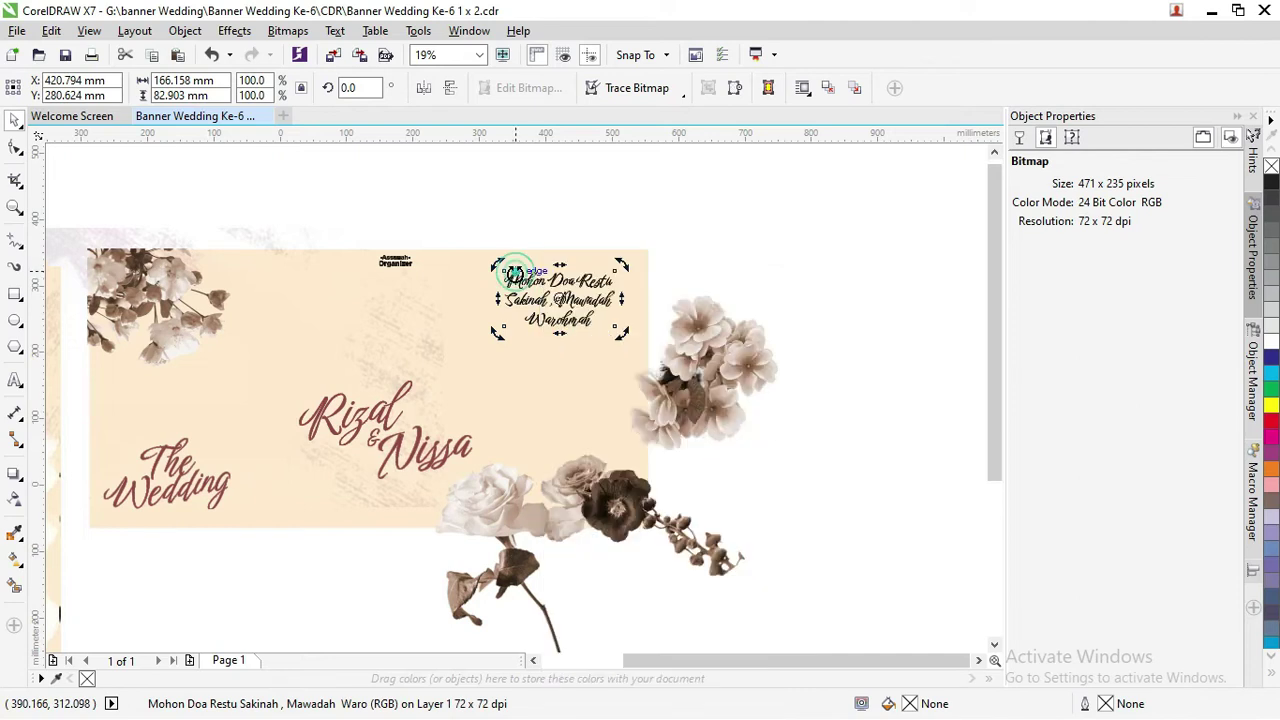
pyautogui.click(510, 276)
pyautogui.click(334, 313)
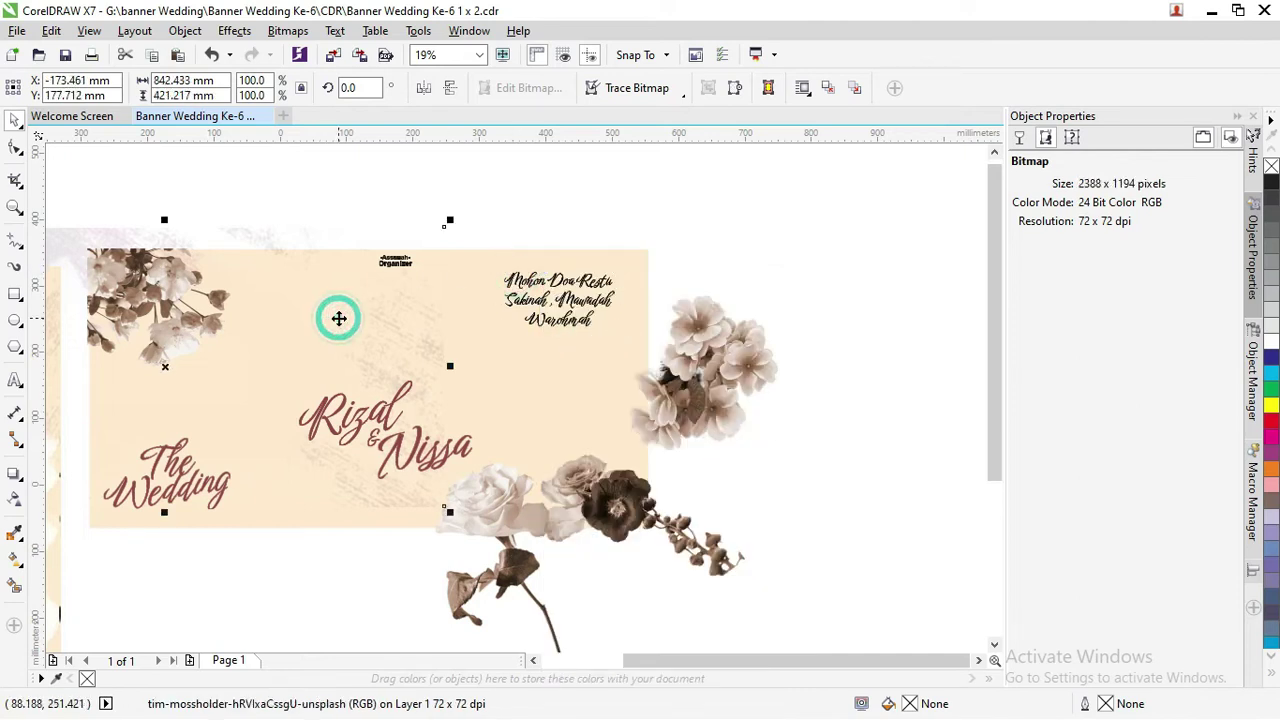
pyautogui.click(578, 296)
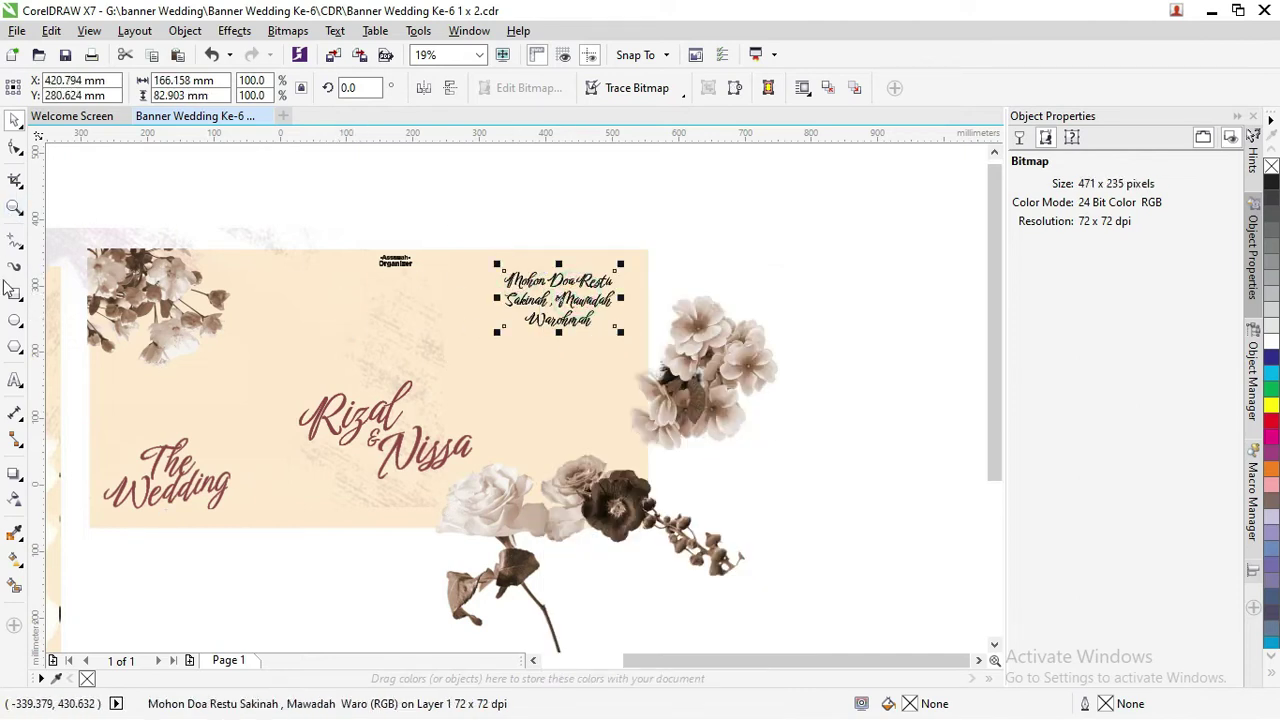
pyautogui.click(15, 380)
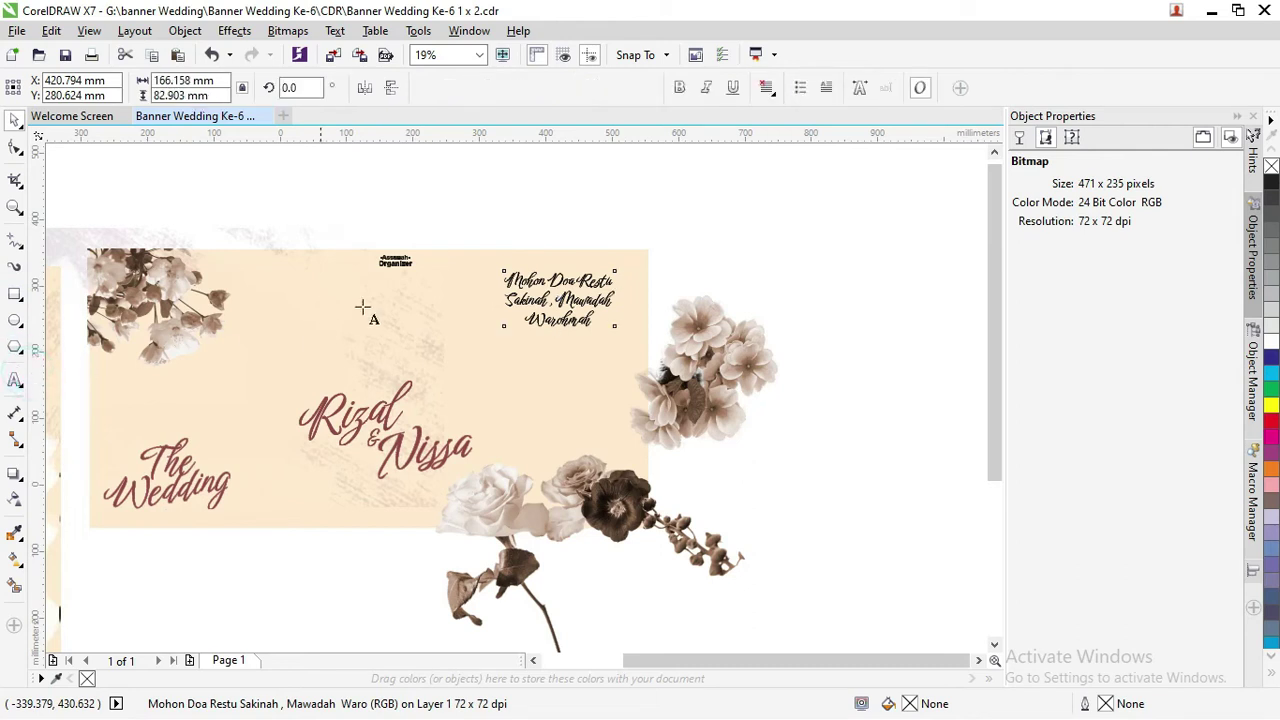
# Paste the copied wording as a new text line above the banner and enlarge it to heading size
pyautogui.click(587, 207)
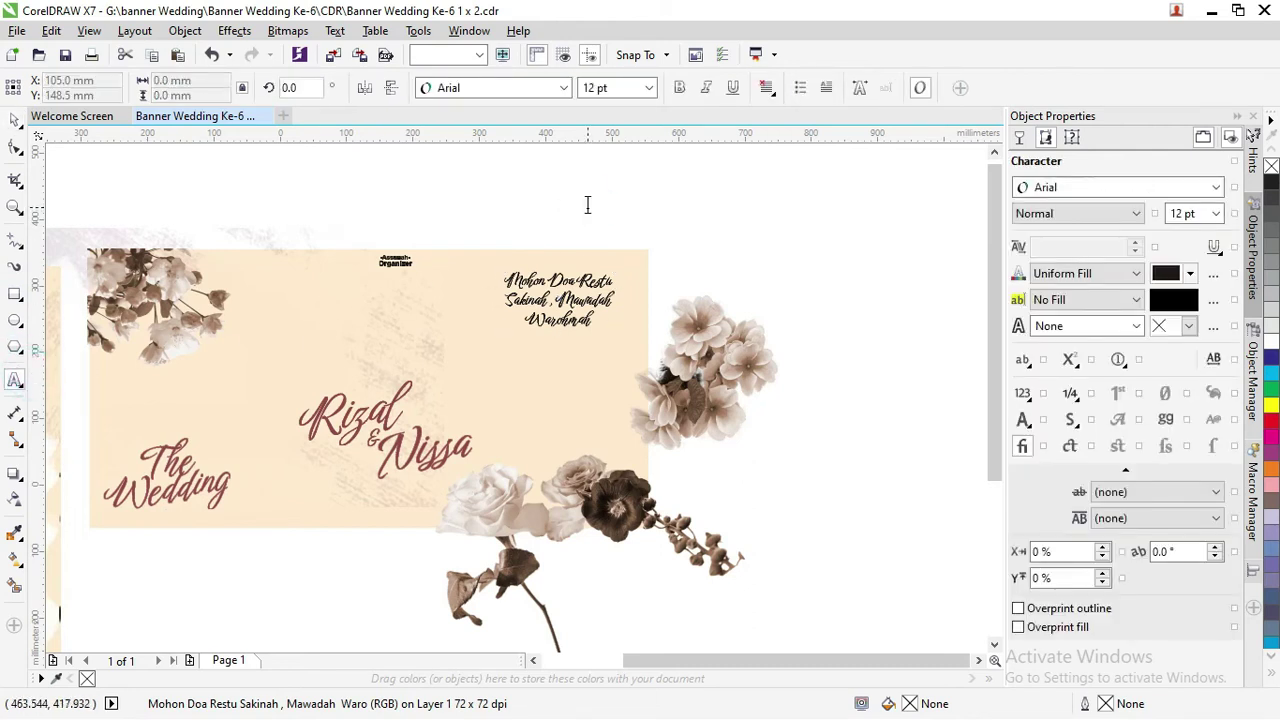
pyautogui.hotkey('ctrl', 'v')
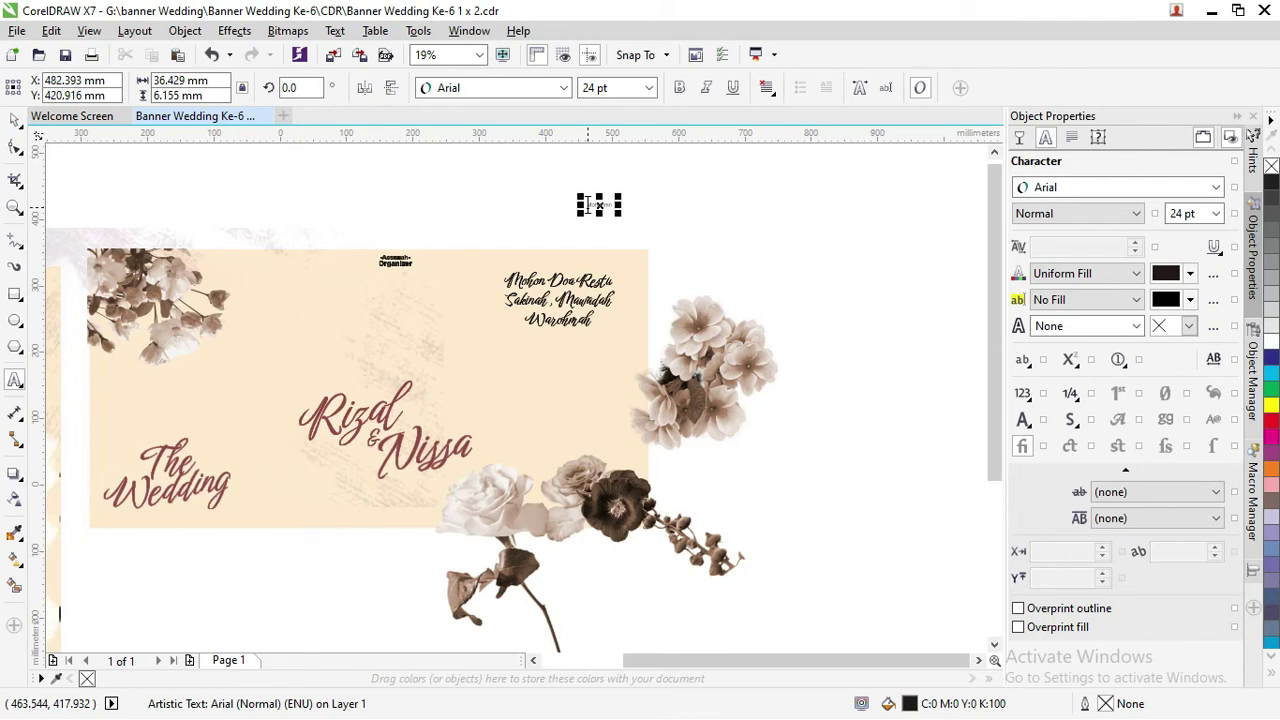
pyautogui.click(588, 205)
pyautogui.press('Escape')
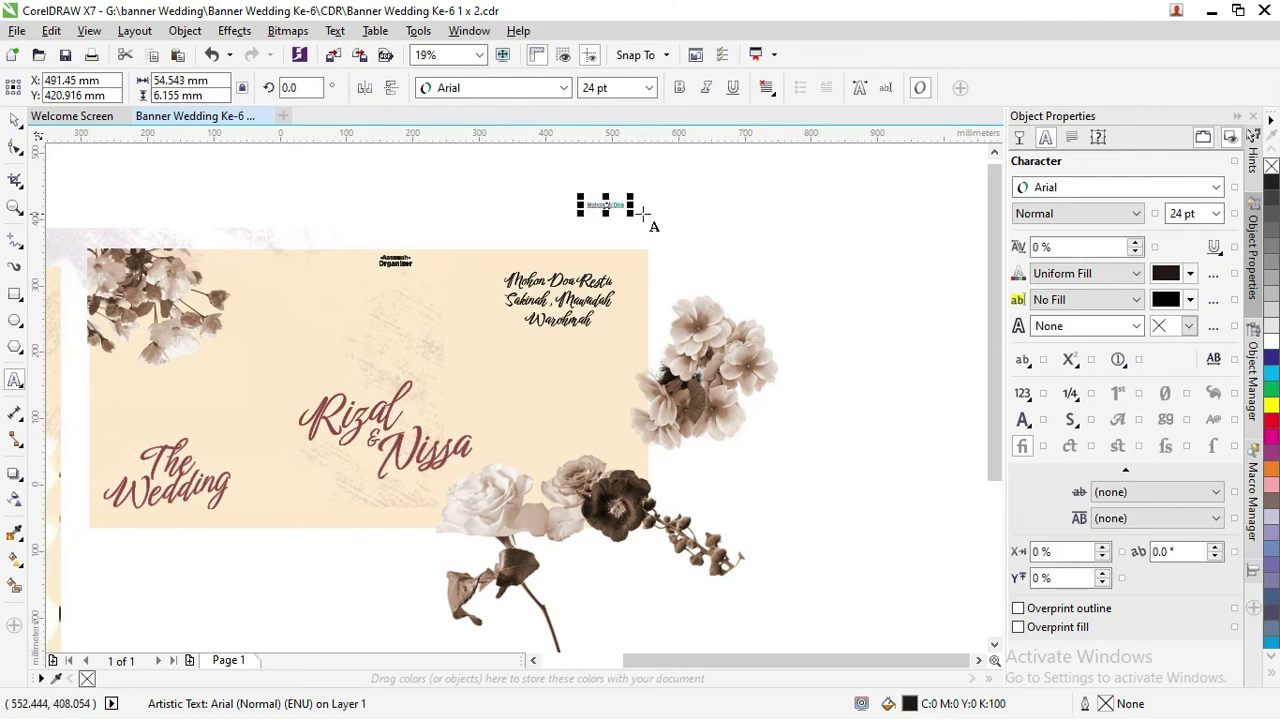
pyautogui.moveTo(628, 211); pyautogui.dragTo(794, 306)
# Delete the stray letters so the text reads 'Mohon Doa' and select all of it
pyautogui.doubleClick(680, 210)
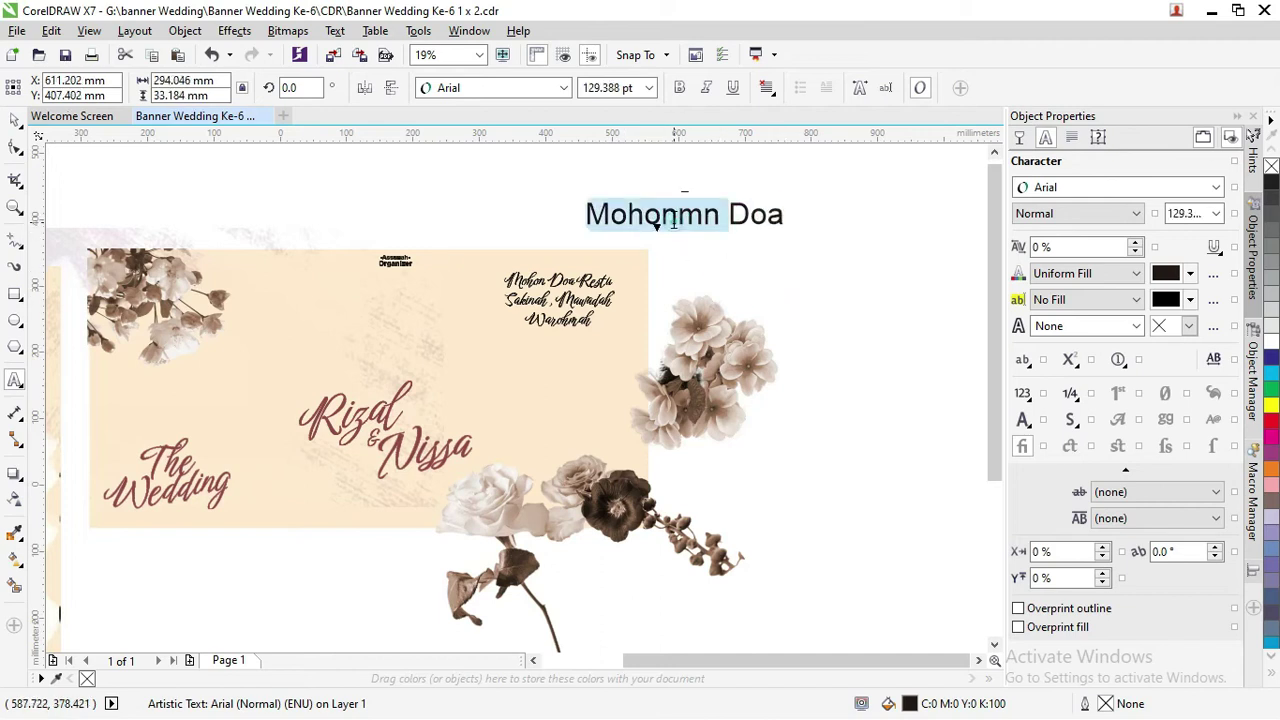
pyautogui.click(698, 214)
pyautogui.press('BackSpace')
pyautogui.press('BackSpace')
pyautogui.hotkey('ctrl', 'a')
pyautogui.click(560, 88)
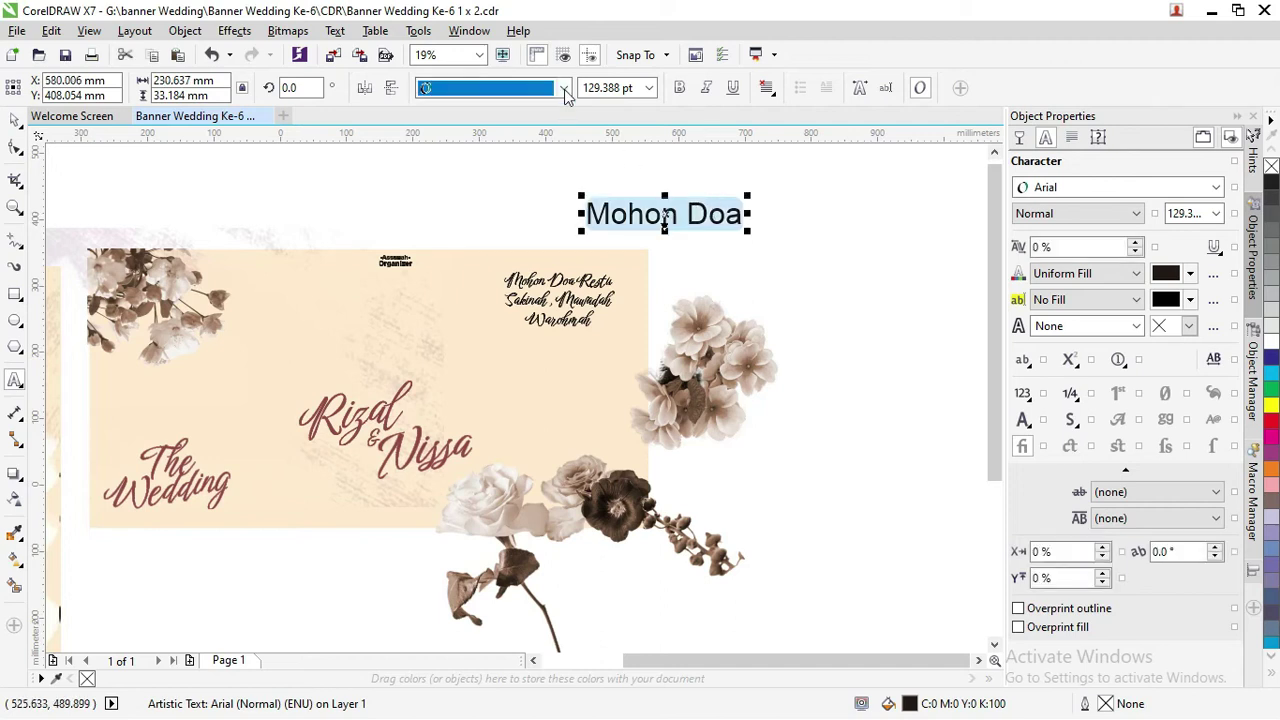
pyautogui.moveTo(451, 110)
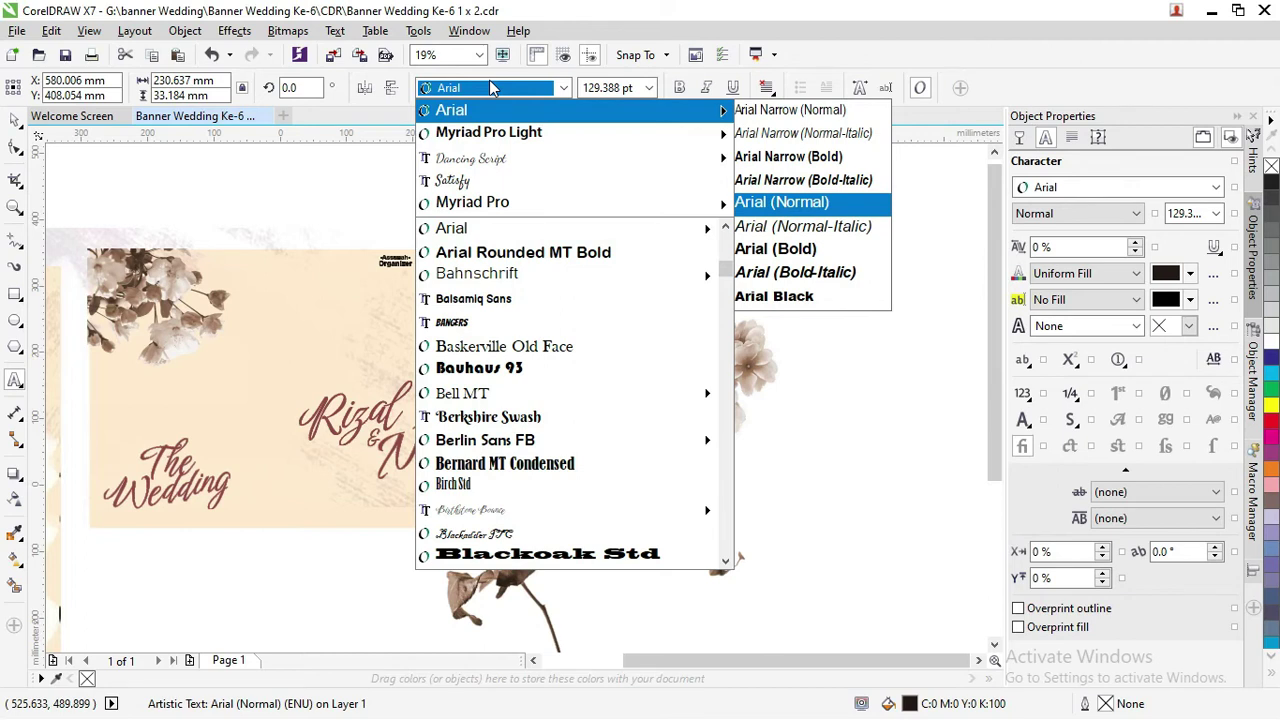
# Set the Mohon Doa text in the Birthstone Bounce Medium font
pyautogui.write('b')
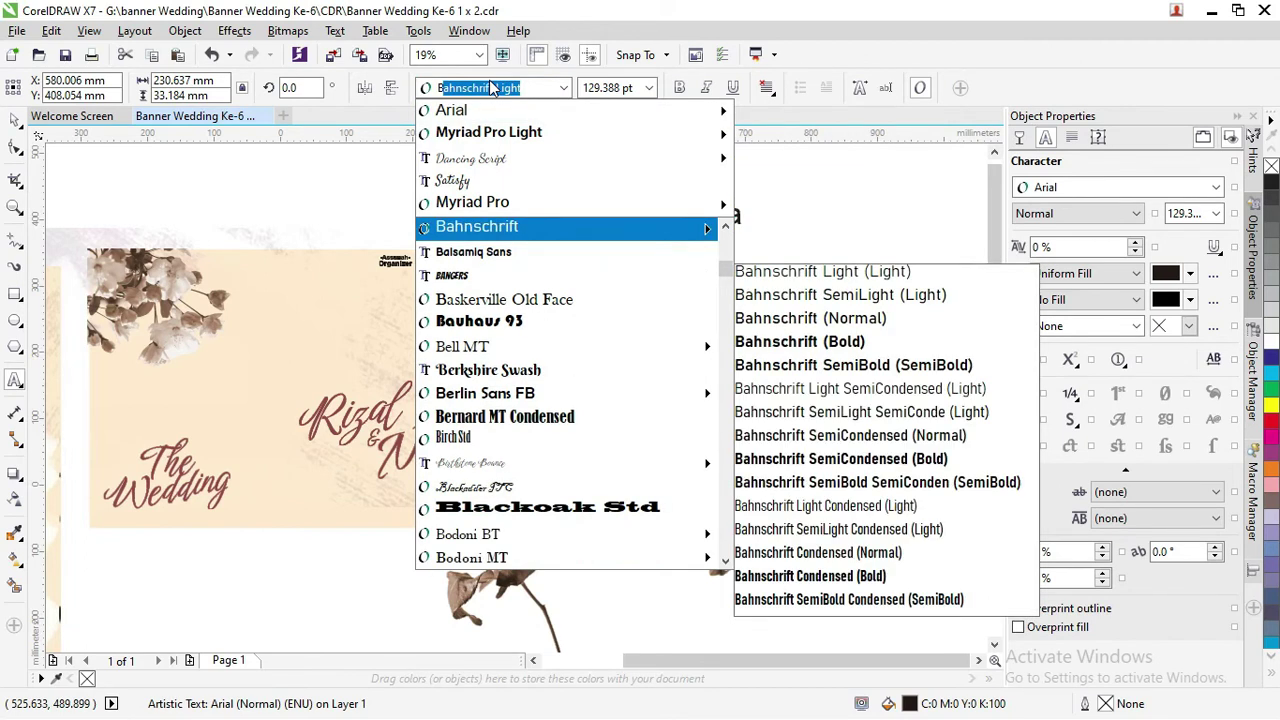
pyautogui.write('i')
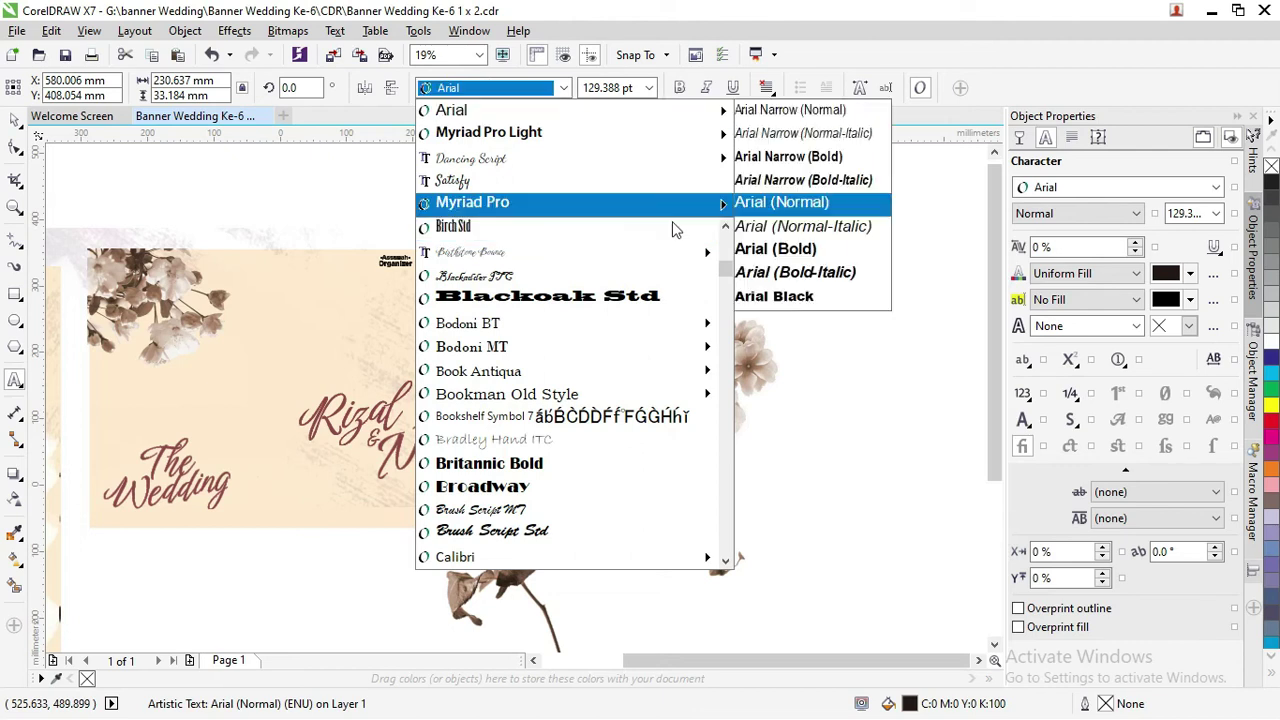
pyautogui.scroll(5, 727, 265)
pyautogui.scroll(5, 728, 265)
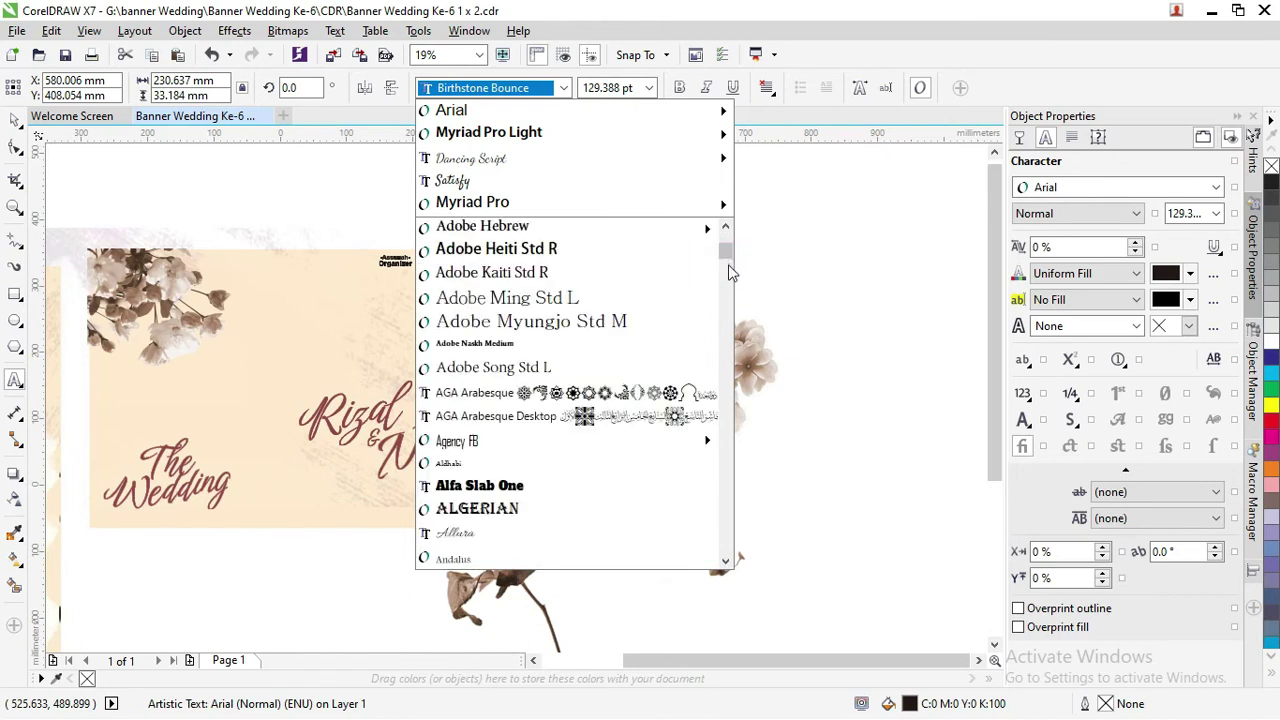
pyautogui.moveTo(729, 252); pyautogui.dragTo(730, 285)
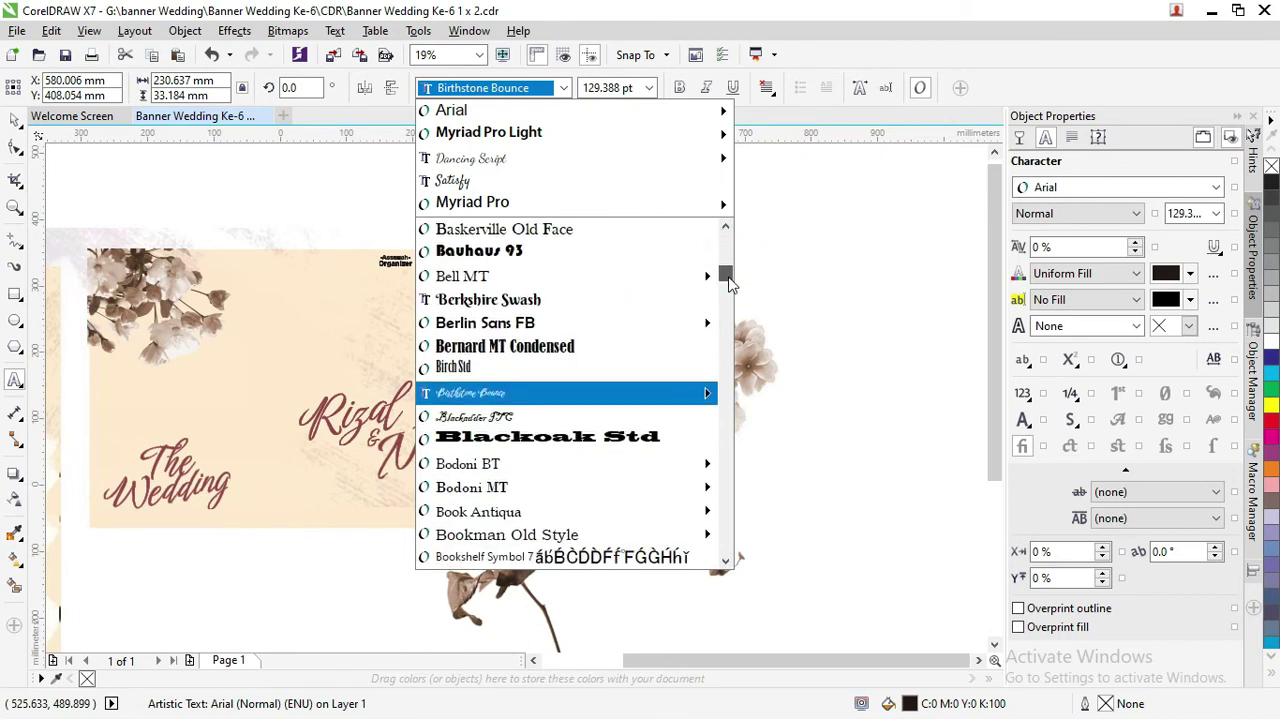
pyautogui.scroll(-3, 728, 284)
pyautogui.scroll(-3, 728, 284)
pyautogui.scroll(-1, 728, 284)
pyautogui.scroll(6, 728, 284)
pyautogui.scroll(2, 729, 280)
pyautogui.scroll(3, 729, 280)
pyautogui.scroll(1, 729, 280)
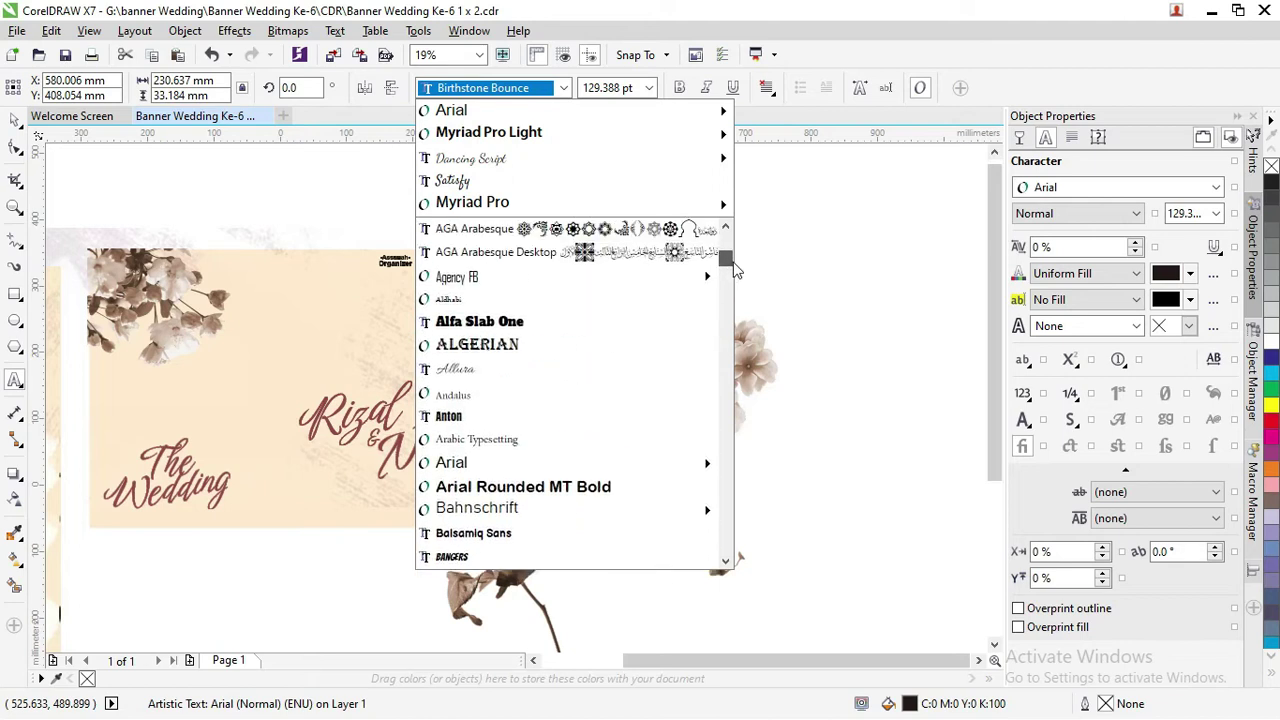
pyautogui.scroll(1, 735, 265)
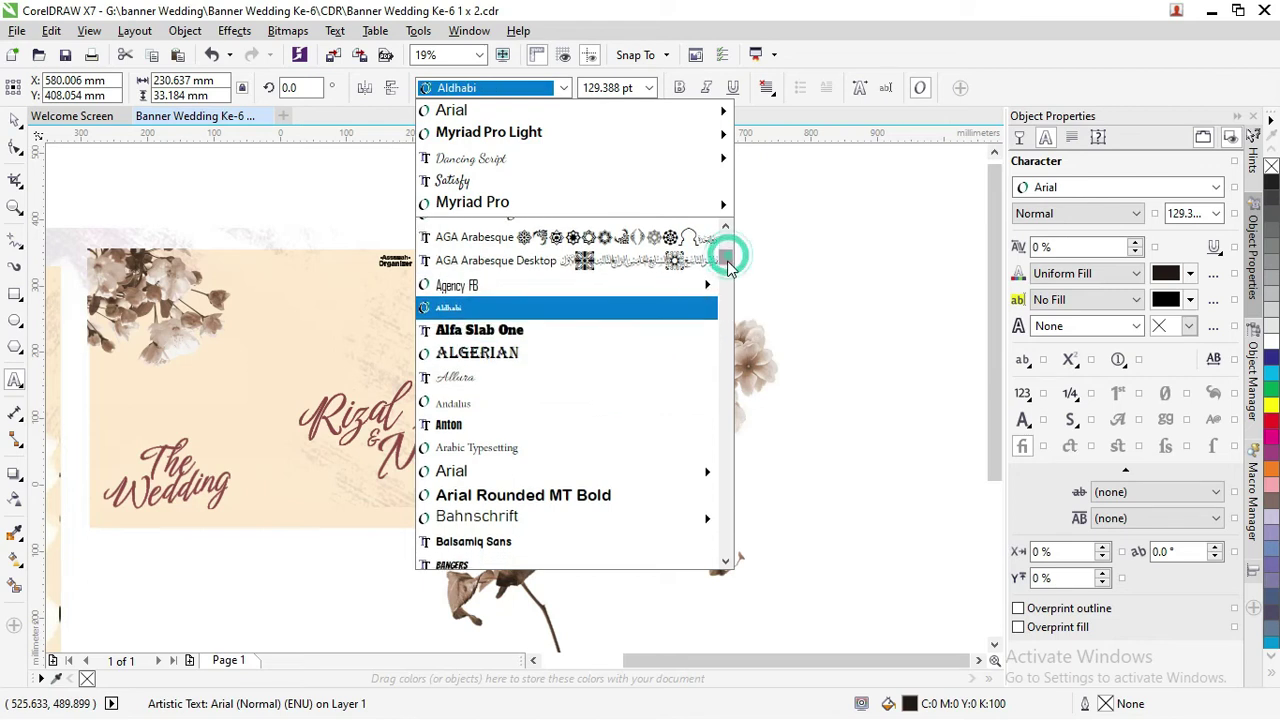
pyautogui.scroll(-5, 731, 268)
pyautogui.scroll(-1, 727, 276)
pyautogui.scroll(-2, 727, 276)
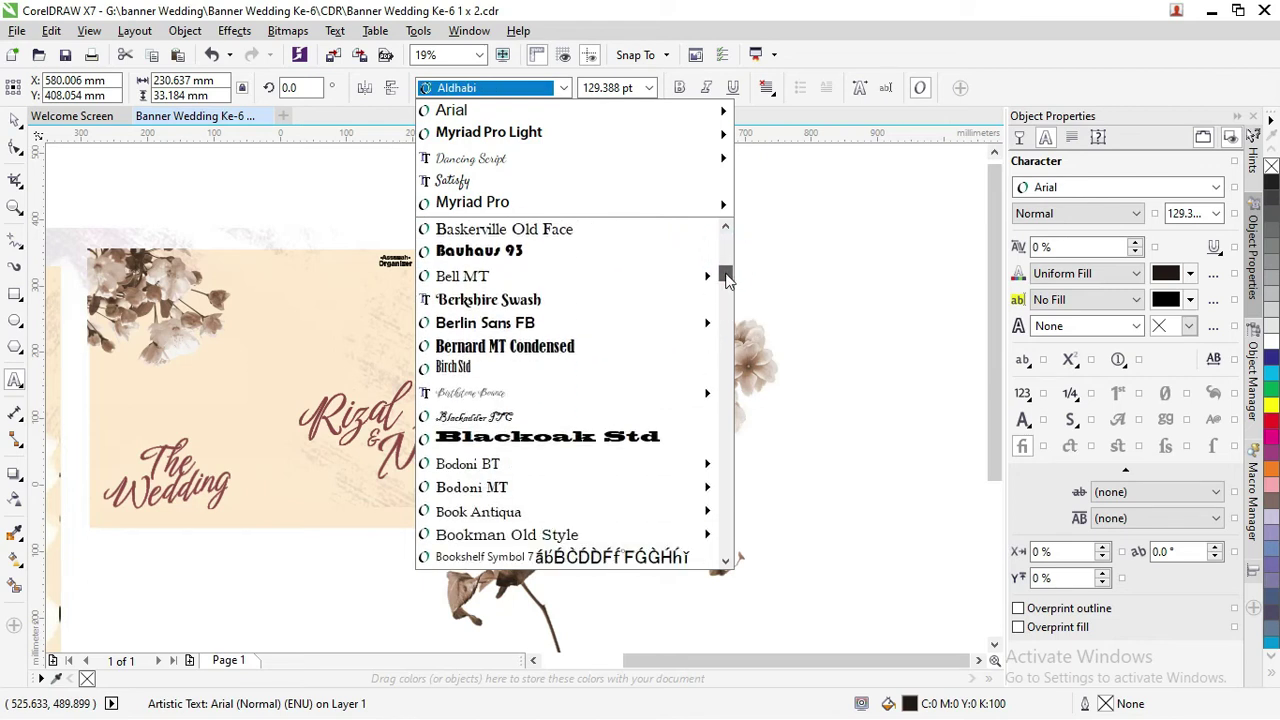
pyautogui.scroll(-1, 700, 300)
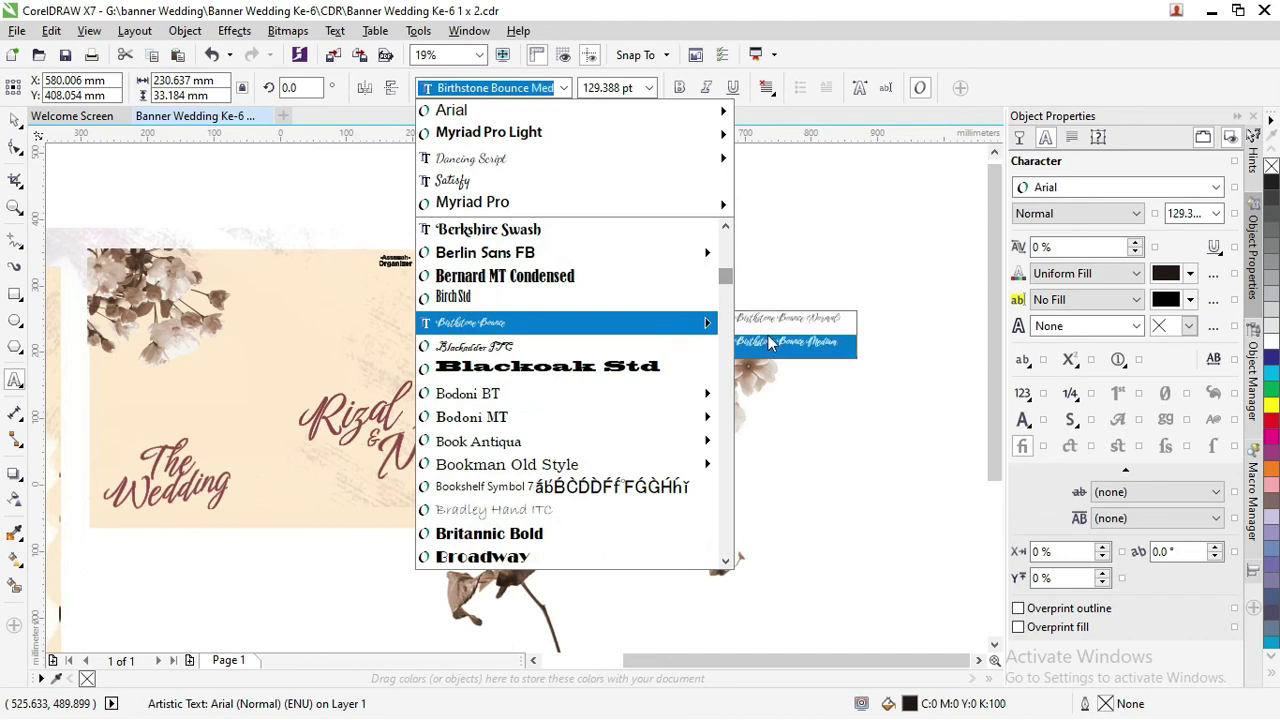
pyautogui.moveTo(566, 393)
pyautogui.click(770, 341)
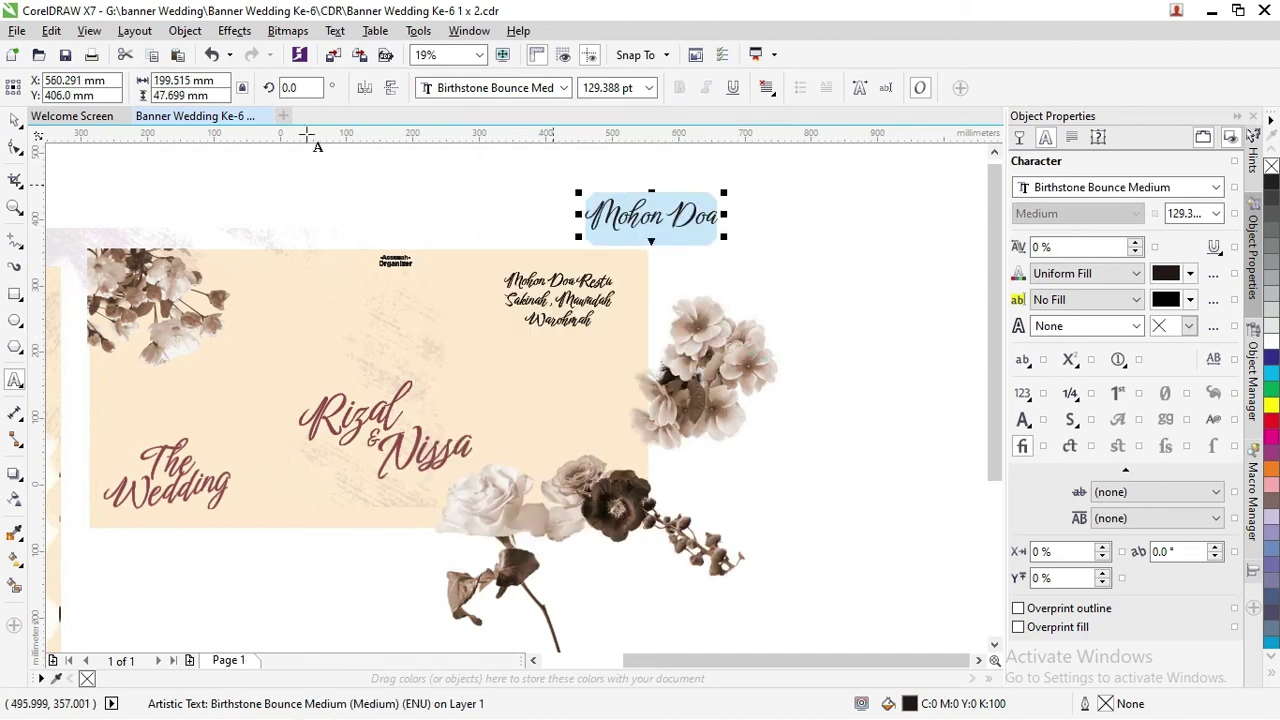
# Move the old Mohon Doa Restu lettering off to the right and put Mohon Doa in its spot
pyautogui.click(16, 120)
pyautogui.click(357, 194)
pyautogui.click(514, 277)
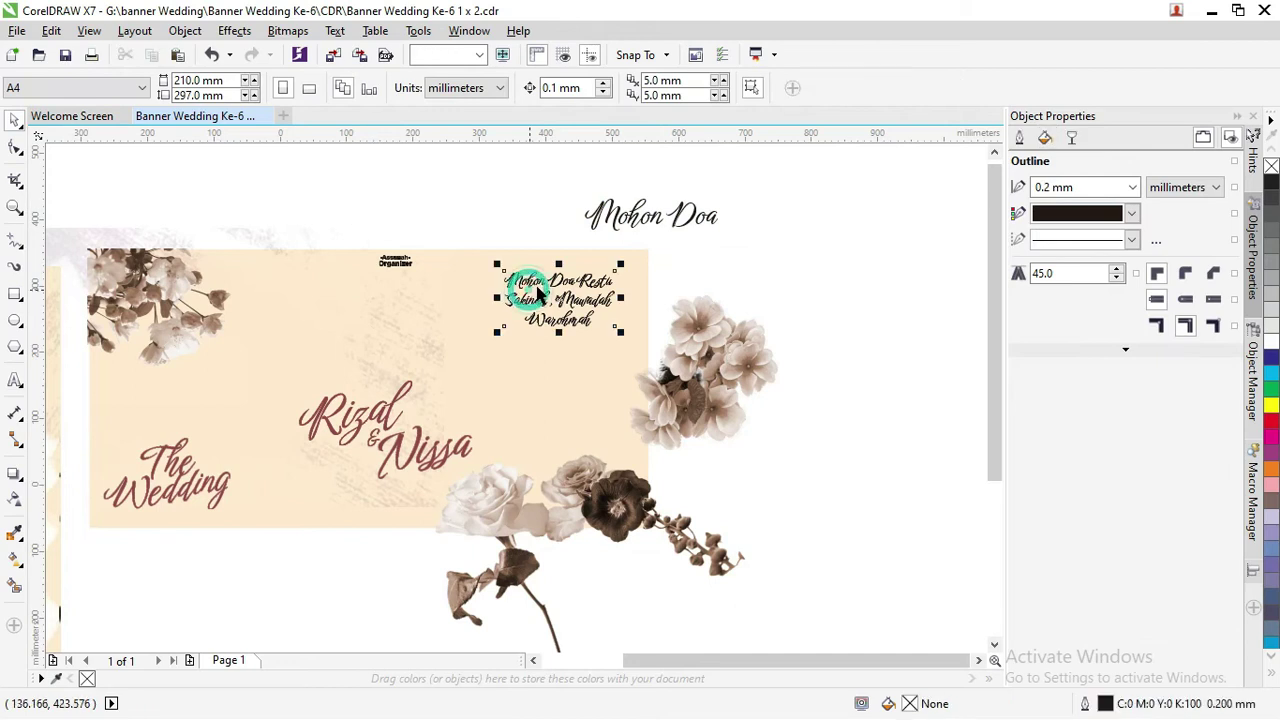
pyautogui.scroll(2, 540, 285)
pyautogui.scroll(-2, 555, 283)
pyautogui.moveTo(556, 283); pyautogui.dragTo(832, 282)
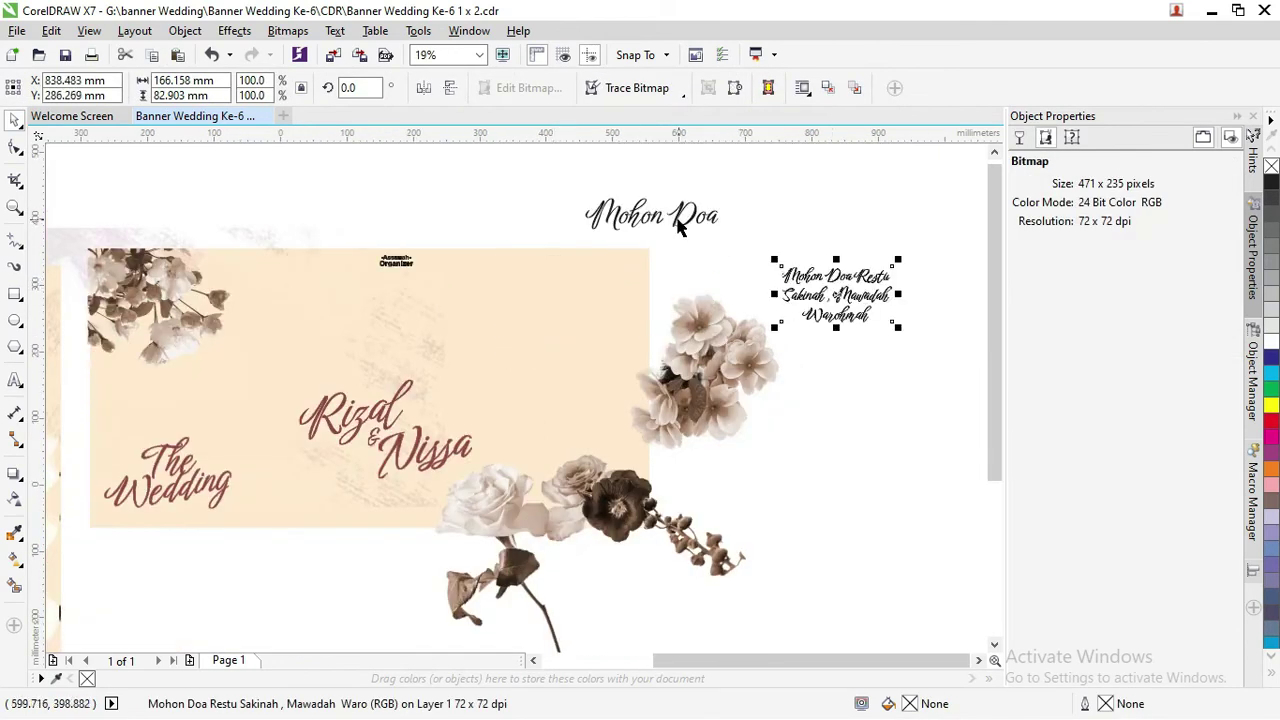
pyautogui.moveTo(676, 212); pyautogui.dragTo(580, 285)
# Try moving the faded texture photo right and up, then undo to keep it in place
pyautogui.click(377, 406)
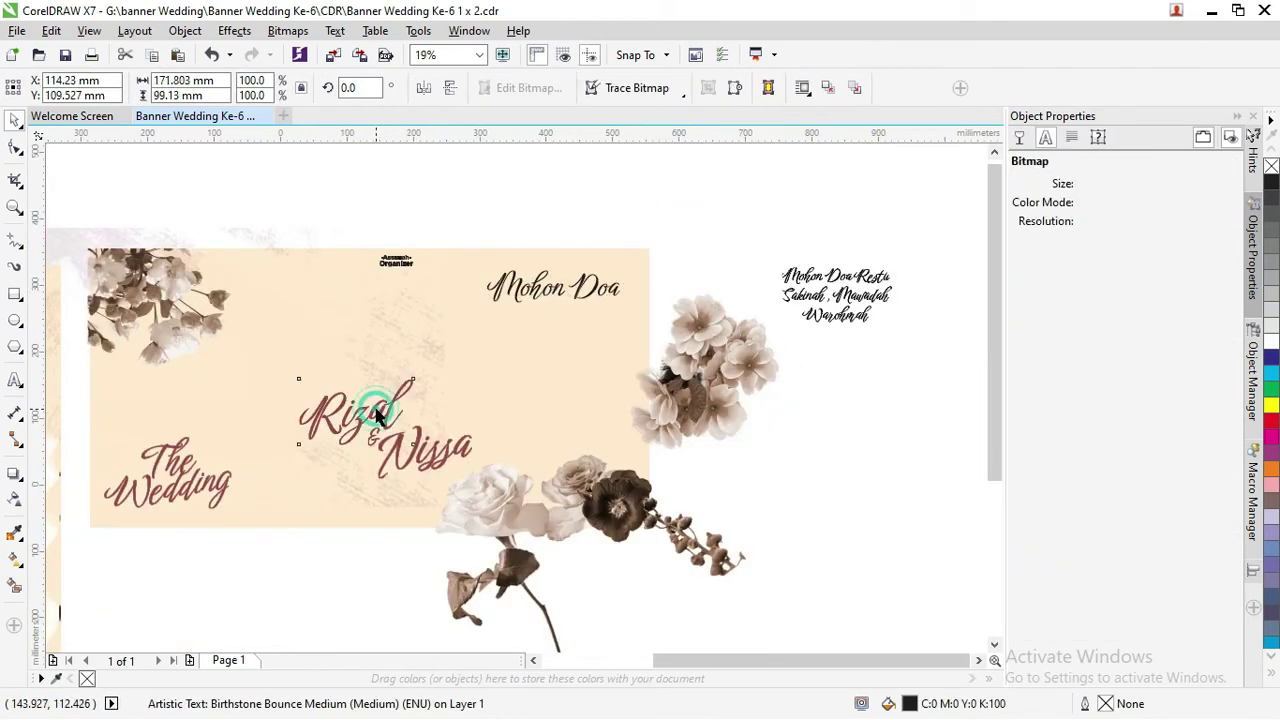
pyautogui.scroll(3, 375, 410)
pyautogui.scroll(1, 377, 406)
pyautogui.scroll(-1, 377, 406)
pyautogui.scroll(-3, 375, 409)
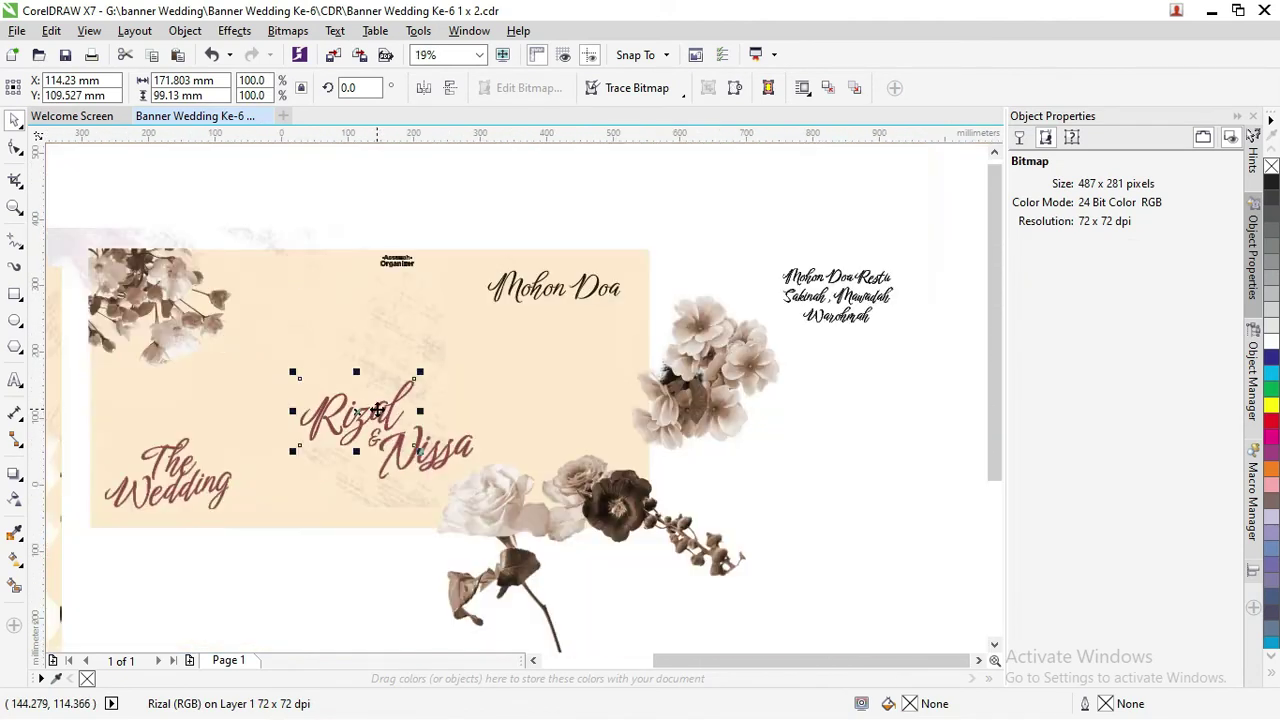
pyautogui.click(566, 284)
pyautogui.click(437, 266)
pyautogui.click(291, 220)
pyautogui.moveTo(291, 220)
pyautogui.mouseDown()
pyautogui.moveTo(508, 240)
pyautogui.moveTo(484, 259)
pyautogui.mouseUp()
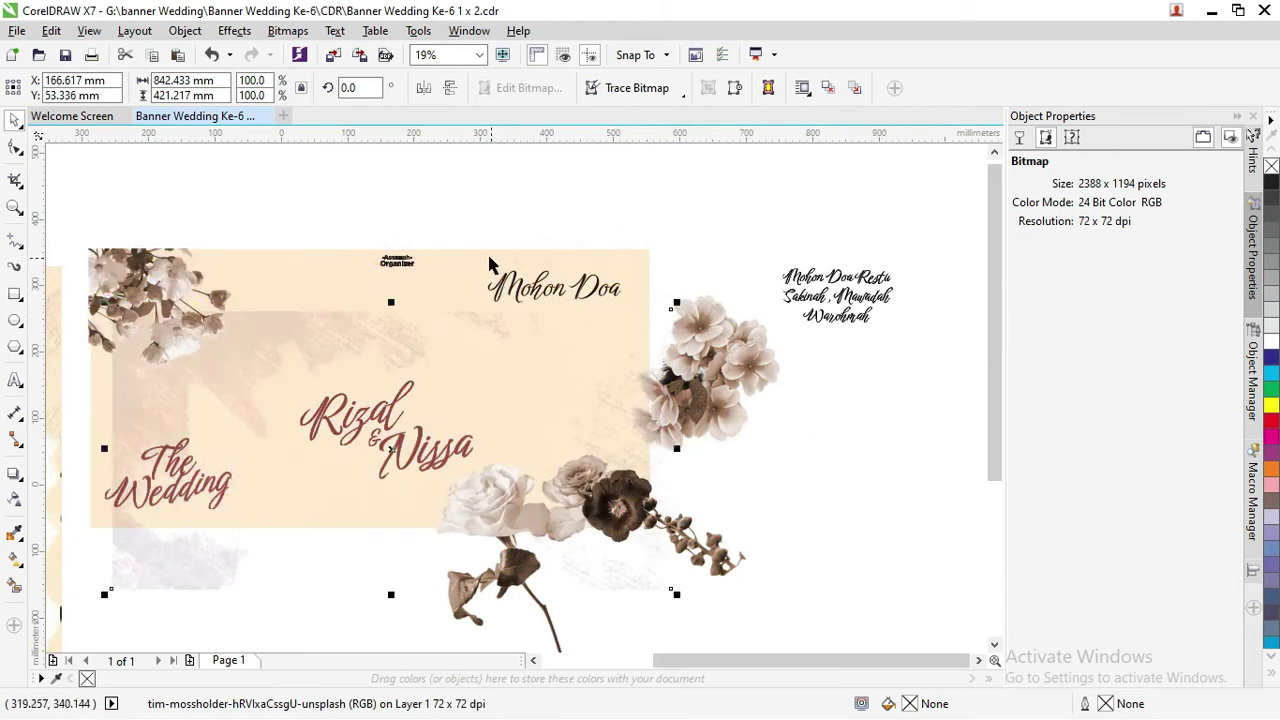
pyautogui.hotkey('ctrl', 'z')
pyautogui.hotkey('ctrl', 'z')
pyautogui.hotkey('ctrl', 'z')
# Undo another texture photo move and drag the Hue/Saturation tint lens lower on the banner
pyautogui.click(540, 180)
pyautogui.moveTo(480, 251); pyautogui.dragTo(437, 371)
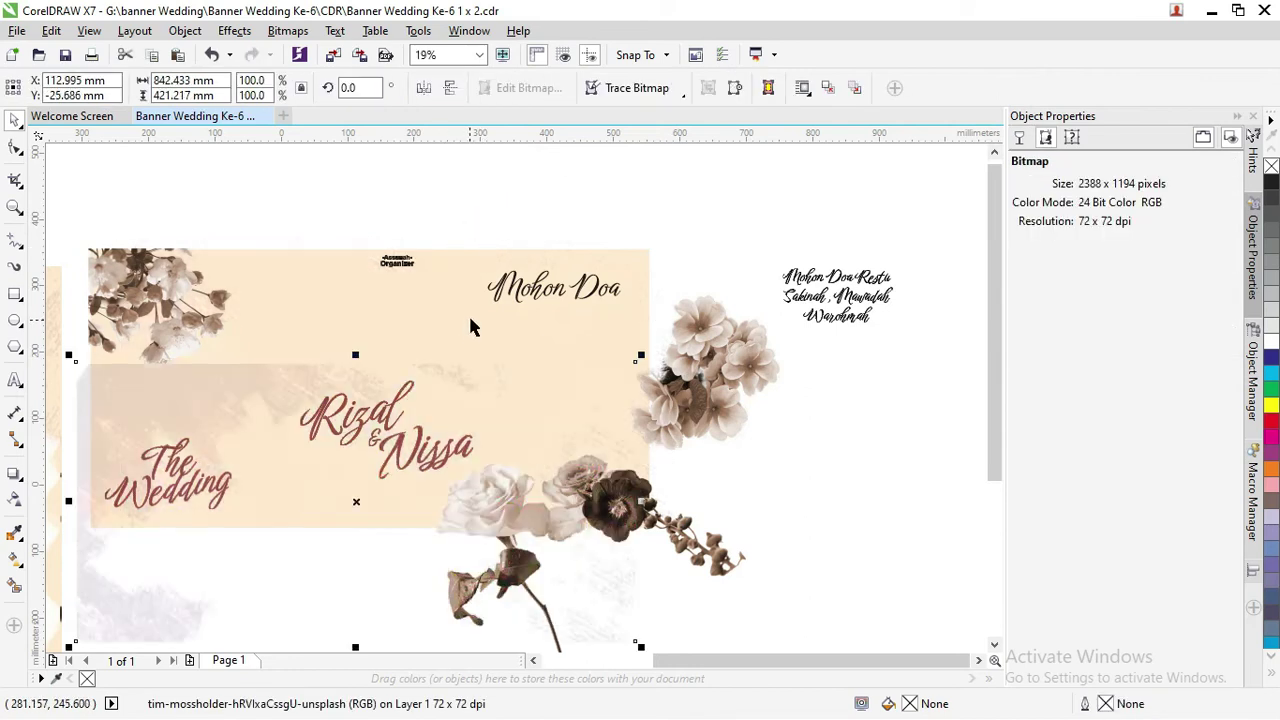
pyautogui.hotkey('ctrl', 'z')
pyautogui.click(480, 290)
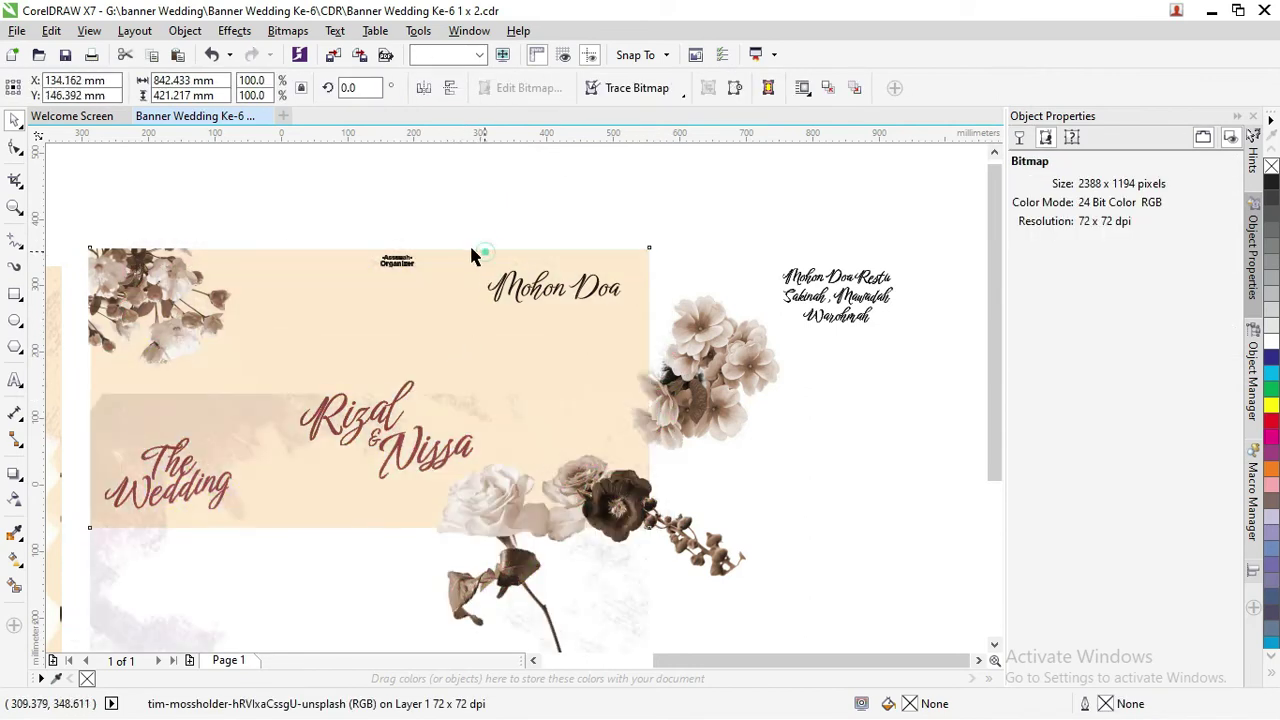
pyautogui.moveTo(480, 290); pyautogui.dragTo(470, 394)
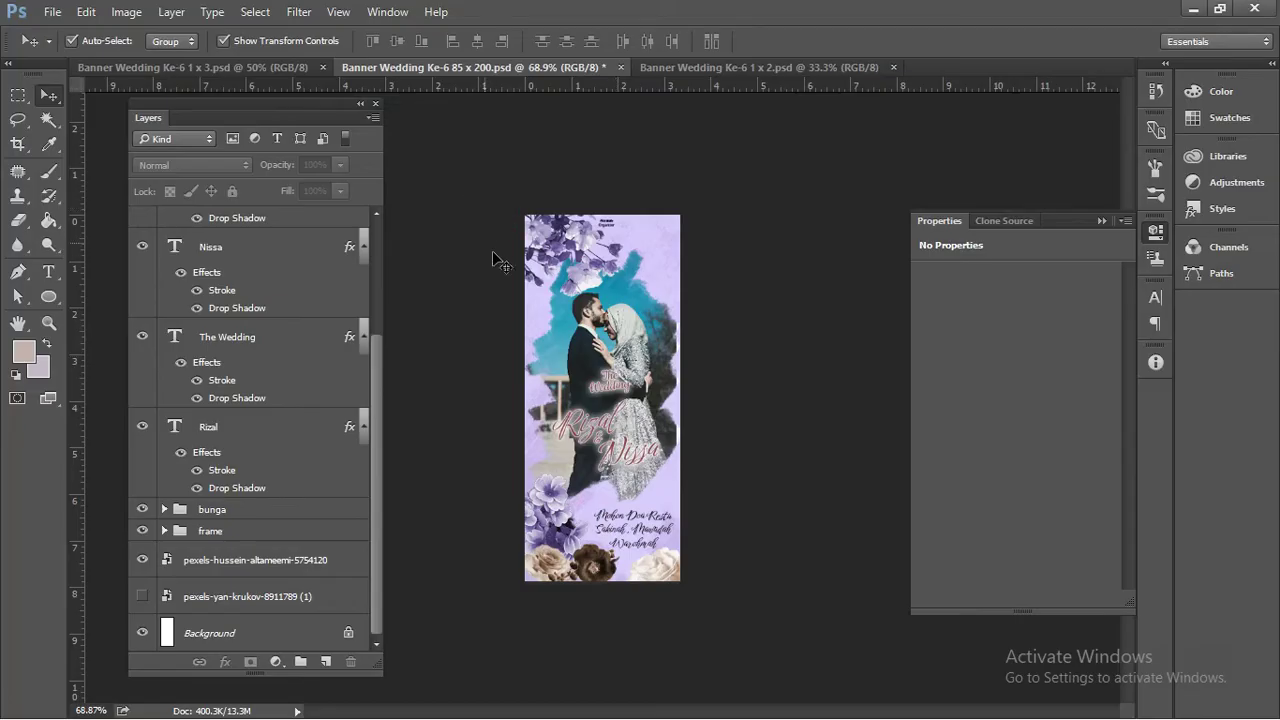
# Drag the pexels-yan-krukov couple photo from File Explorer into CorelDRAW and scale it to 262.4% across the banner
pyautogui.hotkey('alt', 'Tab')
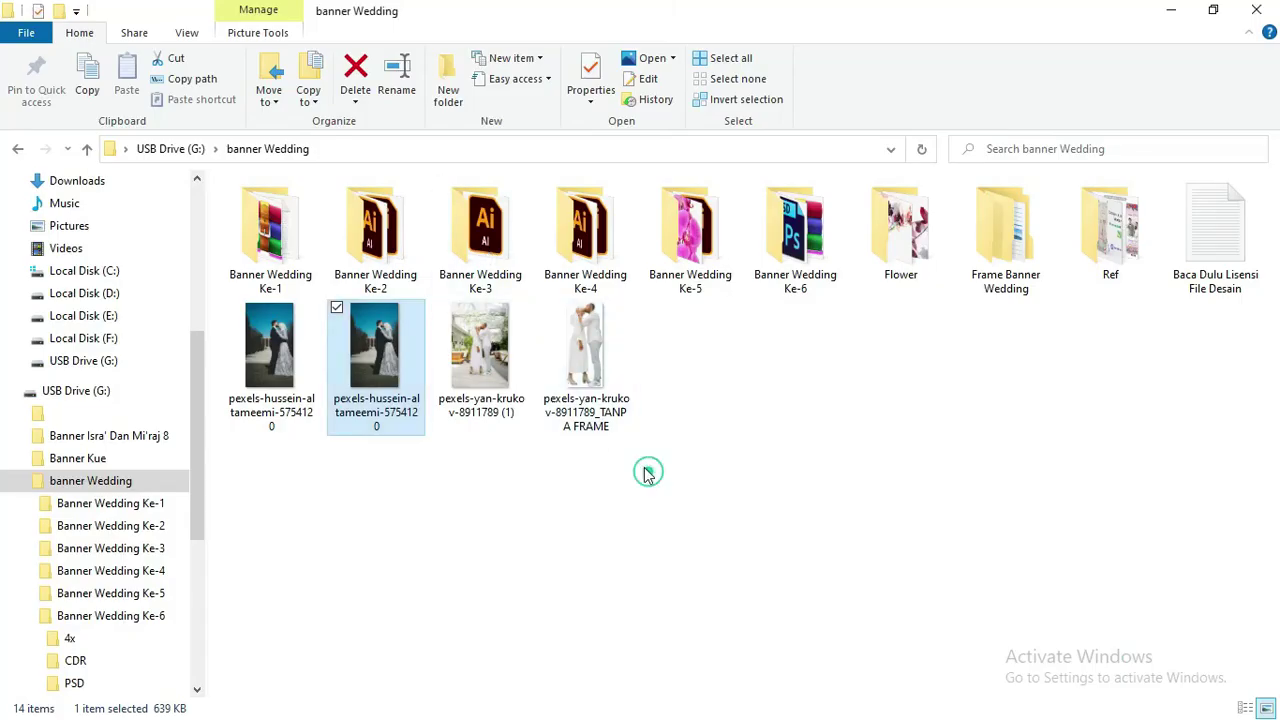
pyautogui.moveTo(500, 385)
pyautogui.mouseDown()
pyautogui.moveTo(613, 453)
pyautogui.moveTo(498, 374)
pyautogui.mouseUp()
pyautogui.hotkey('alt', 'Tab')
pyautogui.hotkey('alt', 'Tab')
pyautogui.hotkey('alt', 'Tab')
pyautogui.scroll(-2, 615, 445)
pyautogui.moveTo(538, 458); pyautogui.dragTo(789, 617)
pyautogui.moveTo(650, 572)
pyautogui.mouseDown()
pyautogui.moveTo(610, 552)
pyautogui.moveTo(624, 622)
pyautogui.mouseUp()
pyautogui.moveTo(548, 470); pyautogui.dragTo(543, 464)
pyautogui.scroll(2, 533, 364)
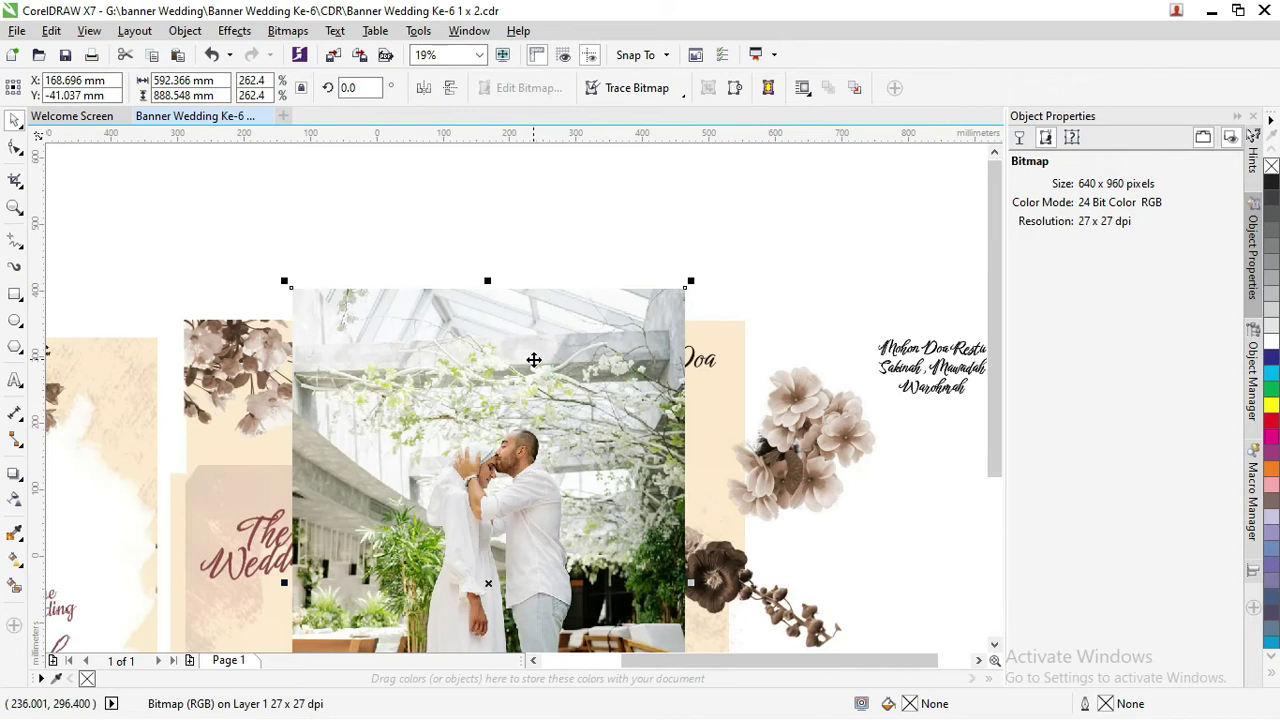
# Send the couple photo behind the banner artwork, then one step forward above the cream banner
pyautogui.hotkey('shift', 'pagedown')
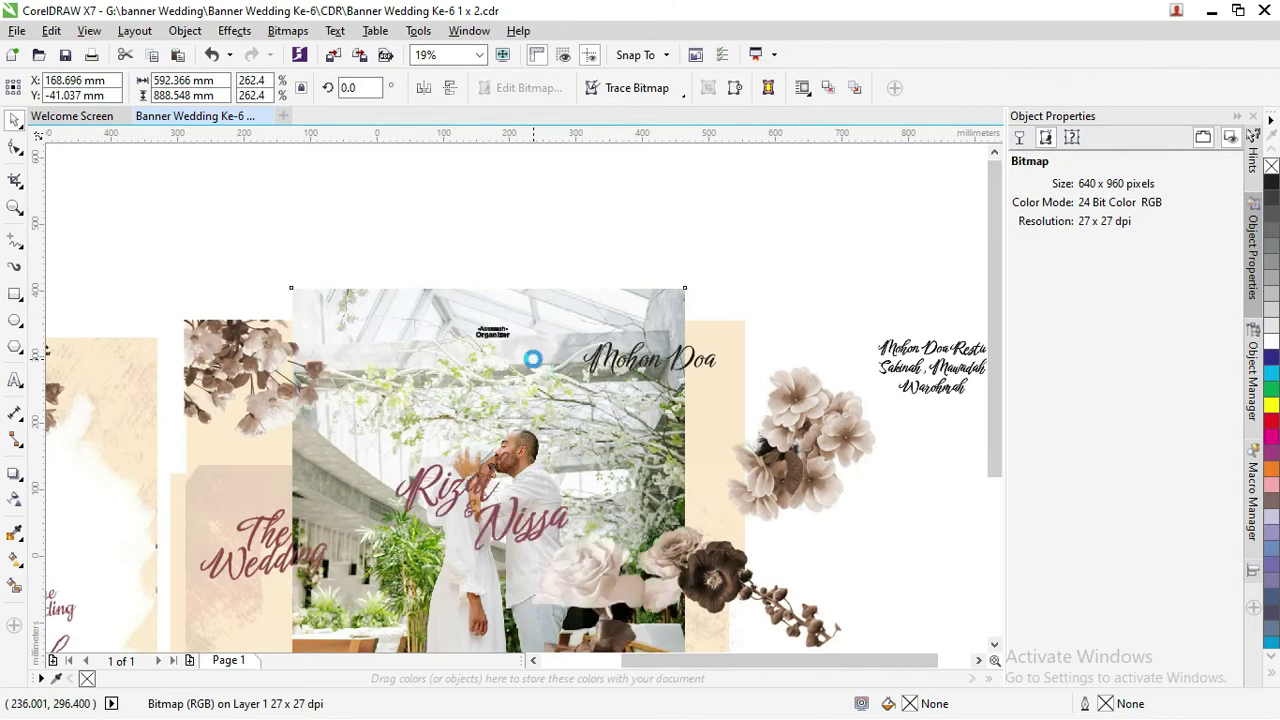
pyautogui.hotkey('ctrl', 'pageup')
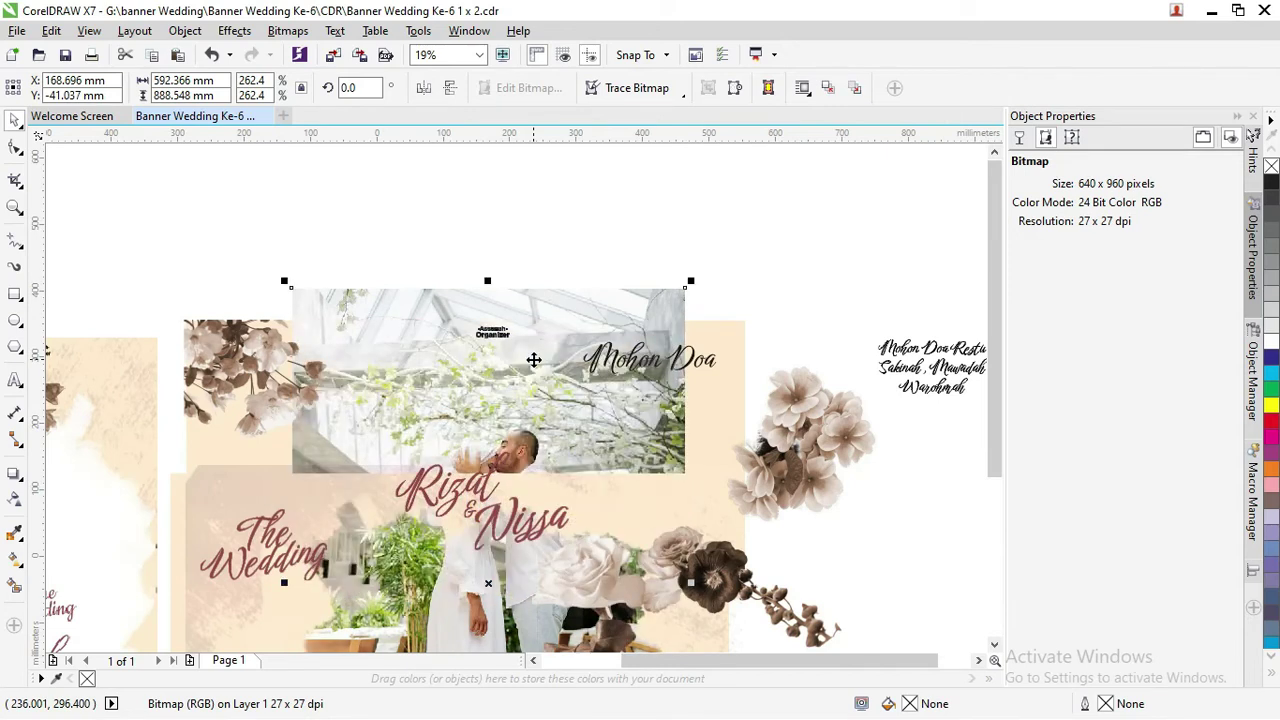
pyautogui.click(449, 280)
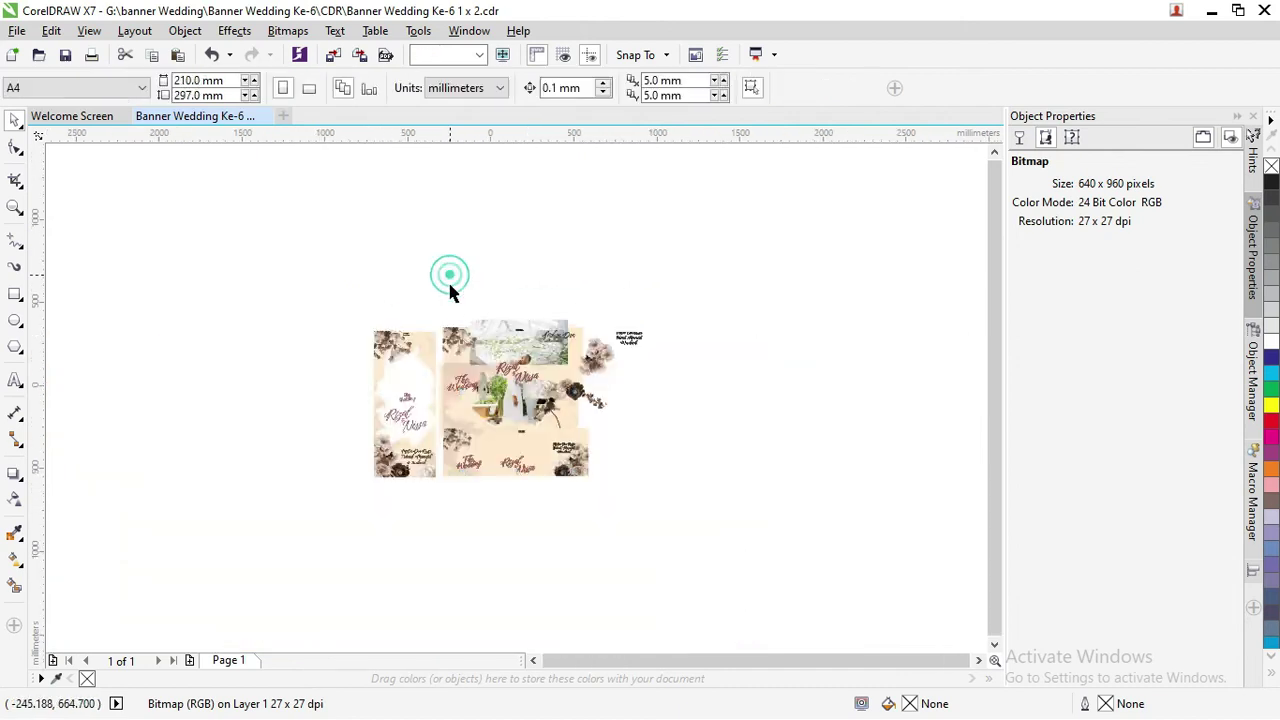
pyautogui.scroll(3, 571, 368)
pyautogui.scroll(-1, 575, 410)
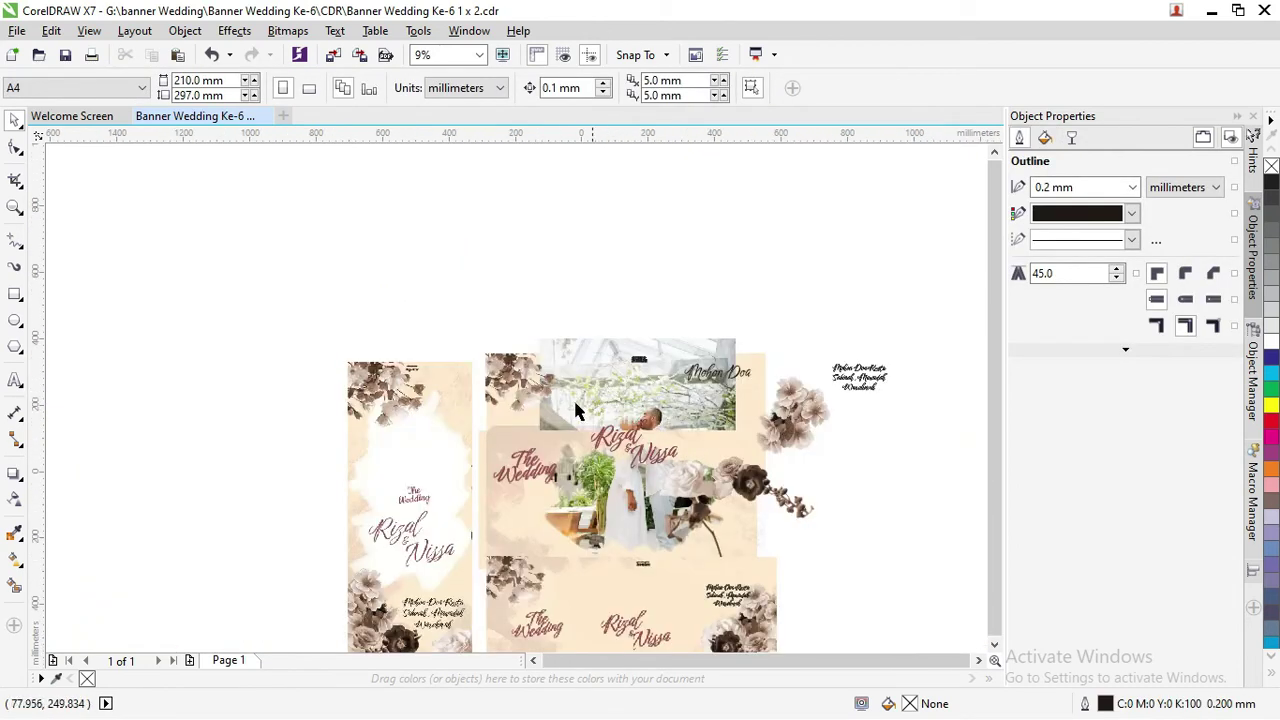
pyautogui.click(505, 441)
pyautogui.keyDown('shift'); pyautogui.click(478, 440); pyautogui.keyUp('shift')
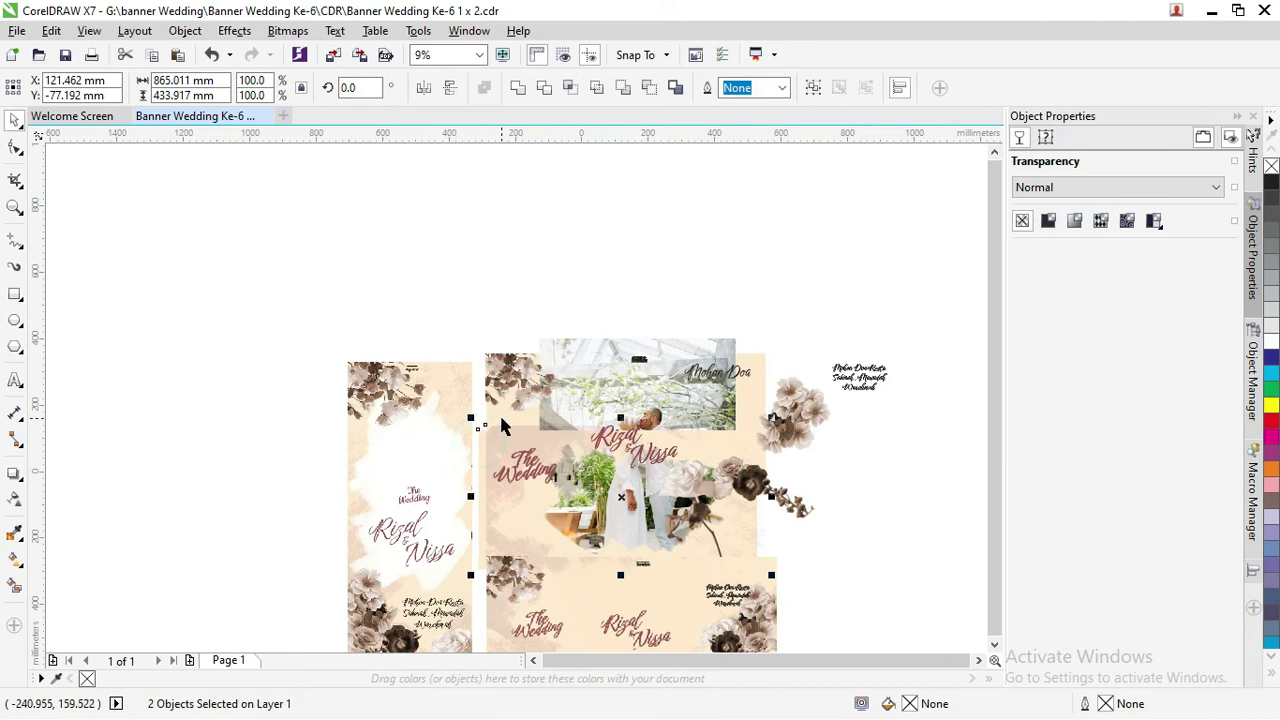
pyautogui.keyDown('shift'); pyautogui.click(500, 405); pyautogui.keyUp('shift')
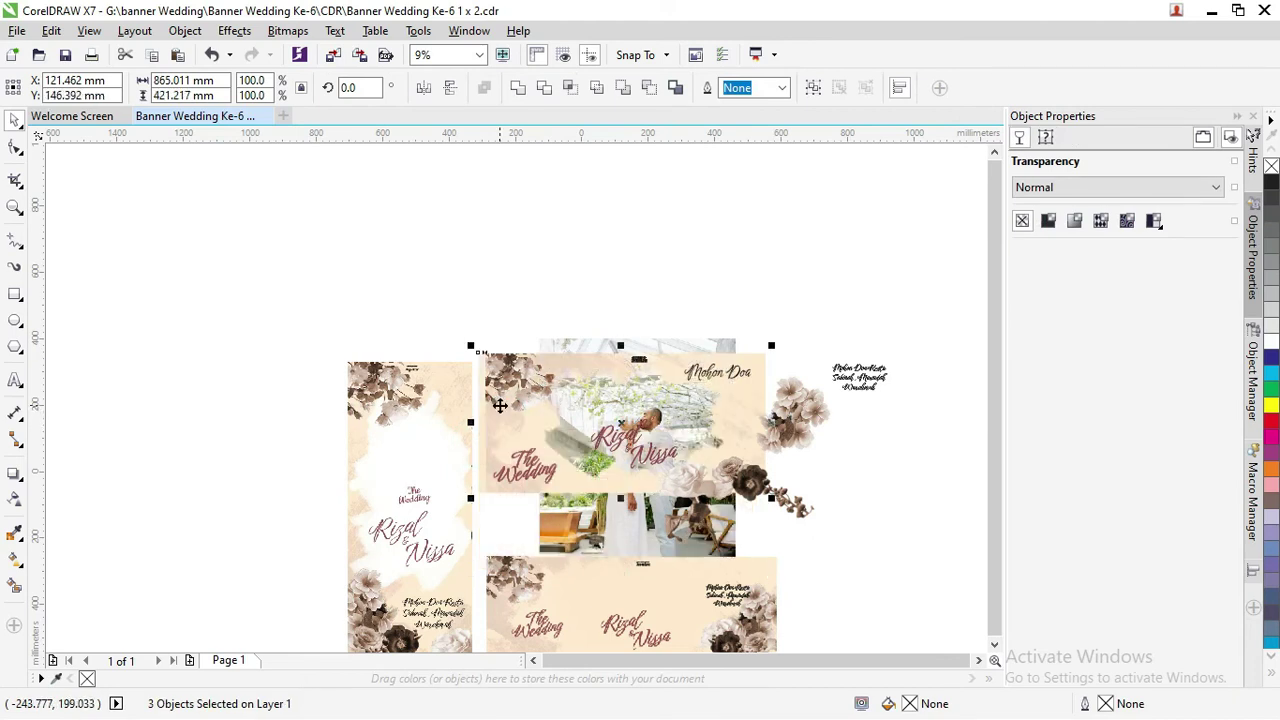
pyautogui.click(722, 272)
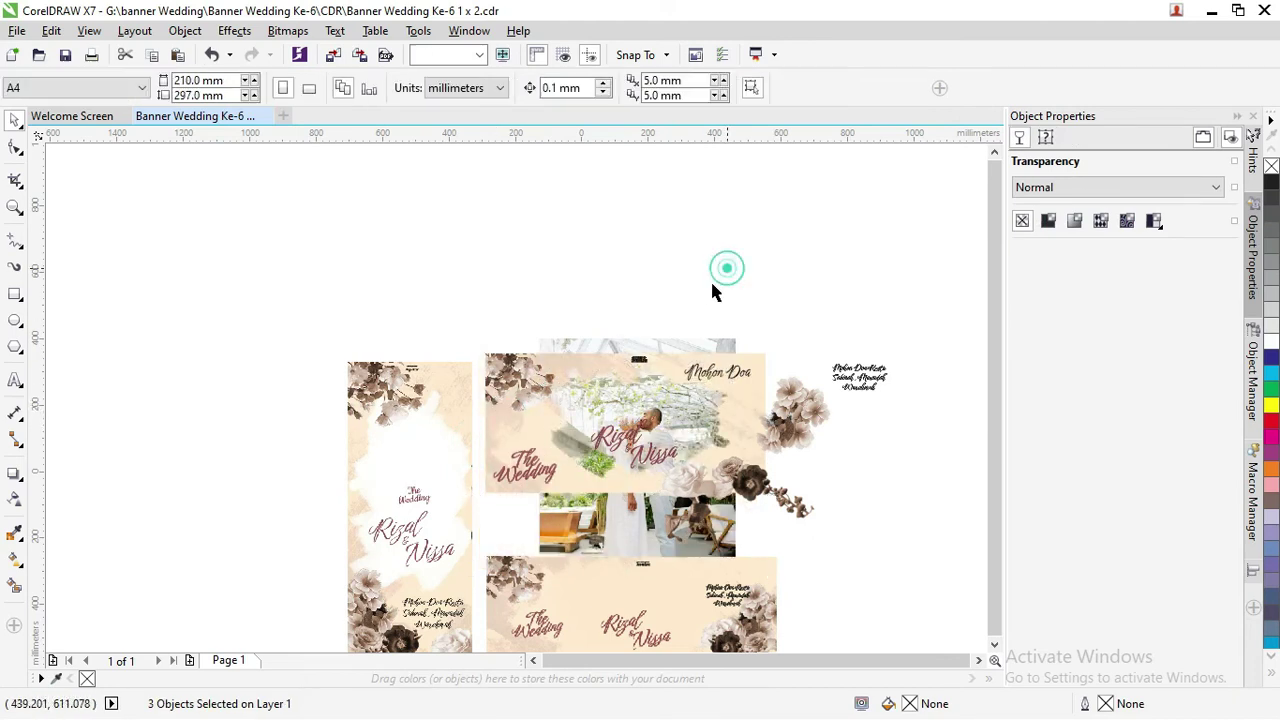
pyautogui.scroll(3, 681, 340)
# Move the couple photo up and enlarge it from its corner handles to about 341.5%
pyautogui.click(683, 350)
pyautogui.moveTo(681, 352)
pyautogui.mouseDown()
pyautogui.moveTo(654, 298)
pyautogui.moveTo(682, 309)
pyautogui.mouseUp()
pyautogui.scroll(-3, 660, 292)
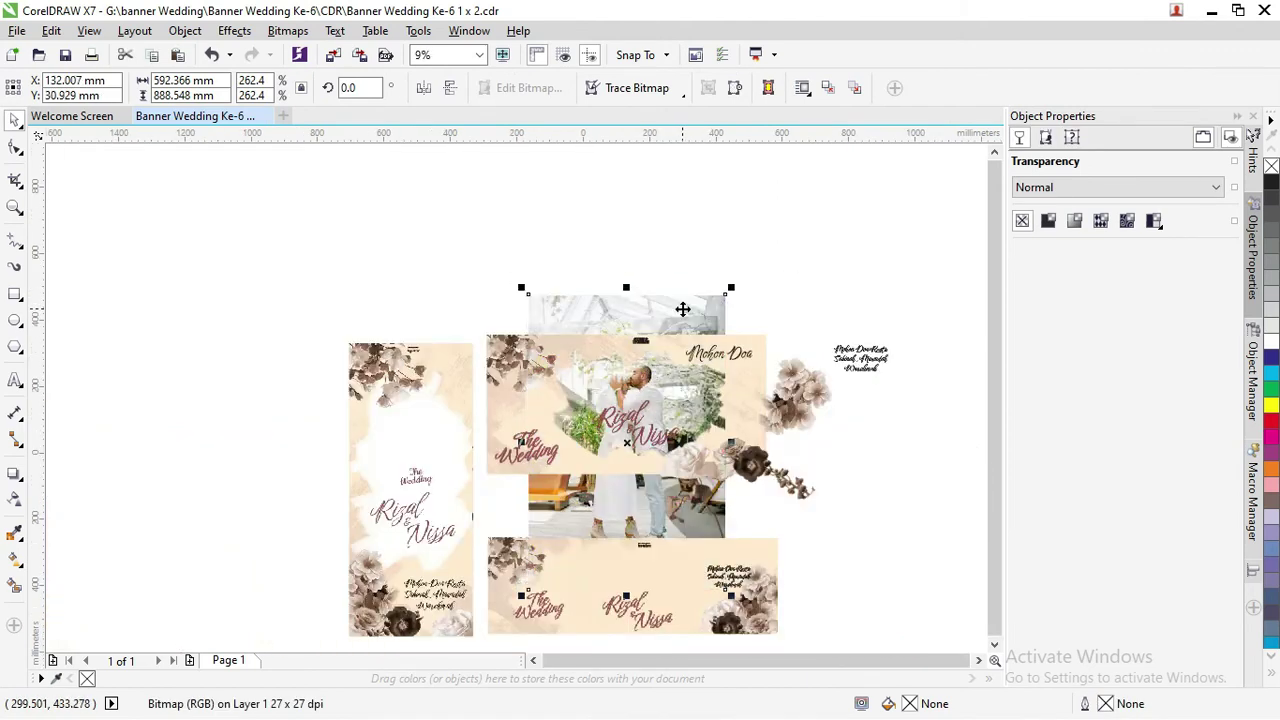
pyautogui.moveTo(724, 588); pyautogui.dragTo(747, 619)
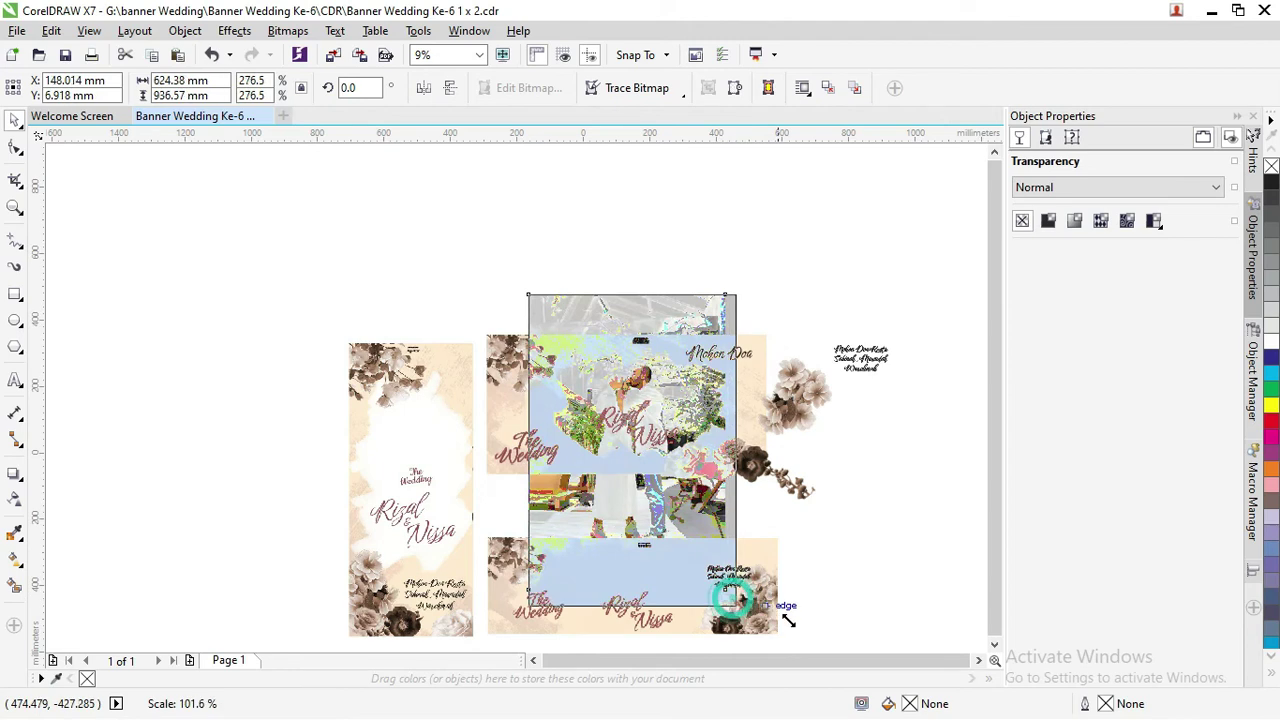
pyautogui.scroll(-2, 622, 355)
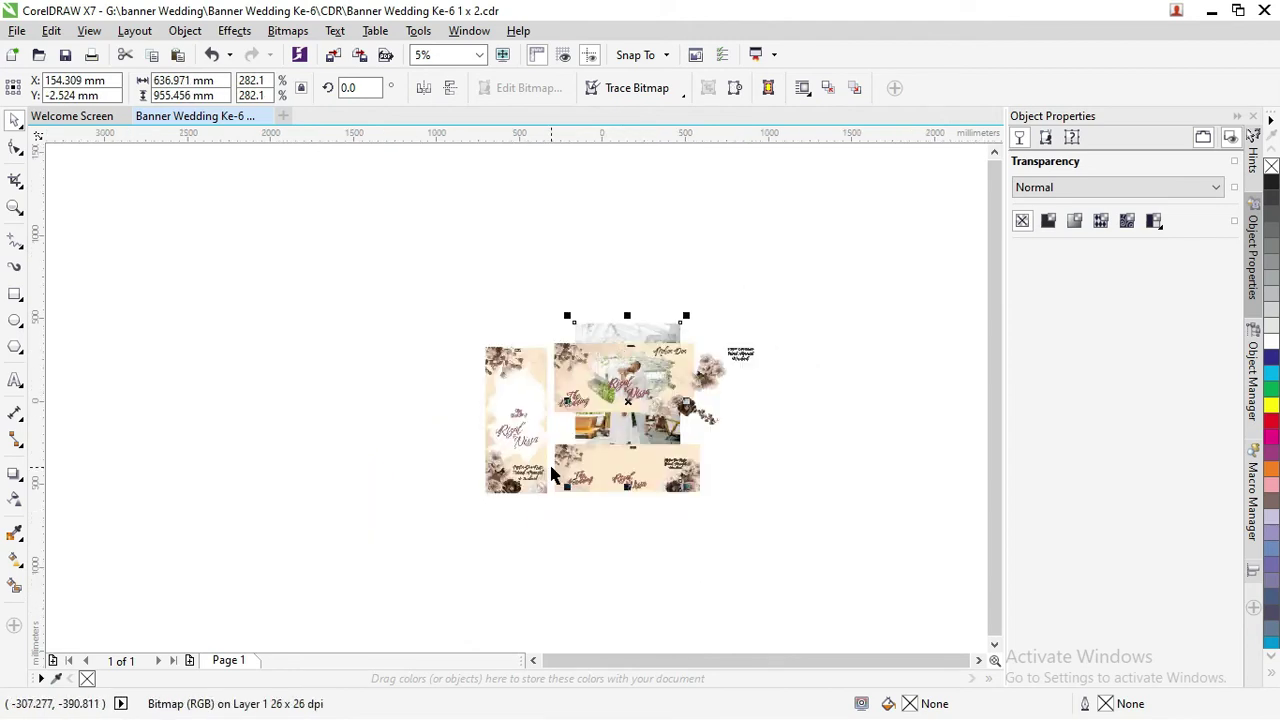
pyautogui.scroll(2, 578, 440)
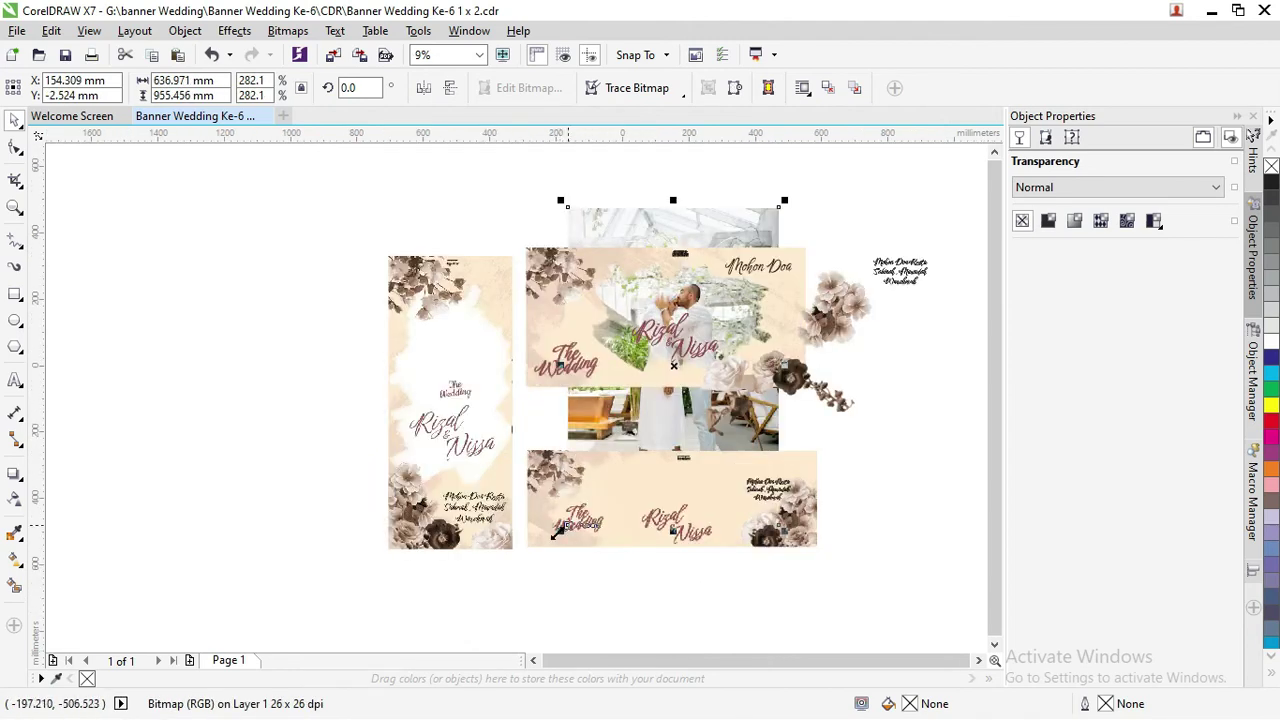
pyautogui.moveTo(557, 533); pyautogui.dragTo(521, 592)
# Check the layout and nudge the couple photo up and right so the couple shows through the centre
pyautogui.click(831, 220)
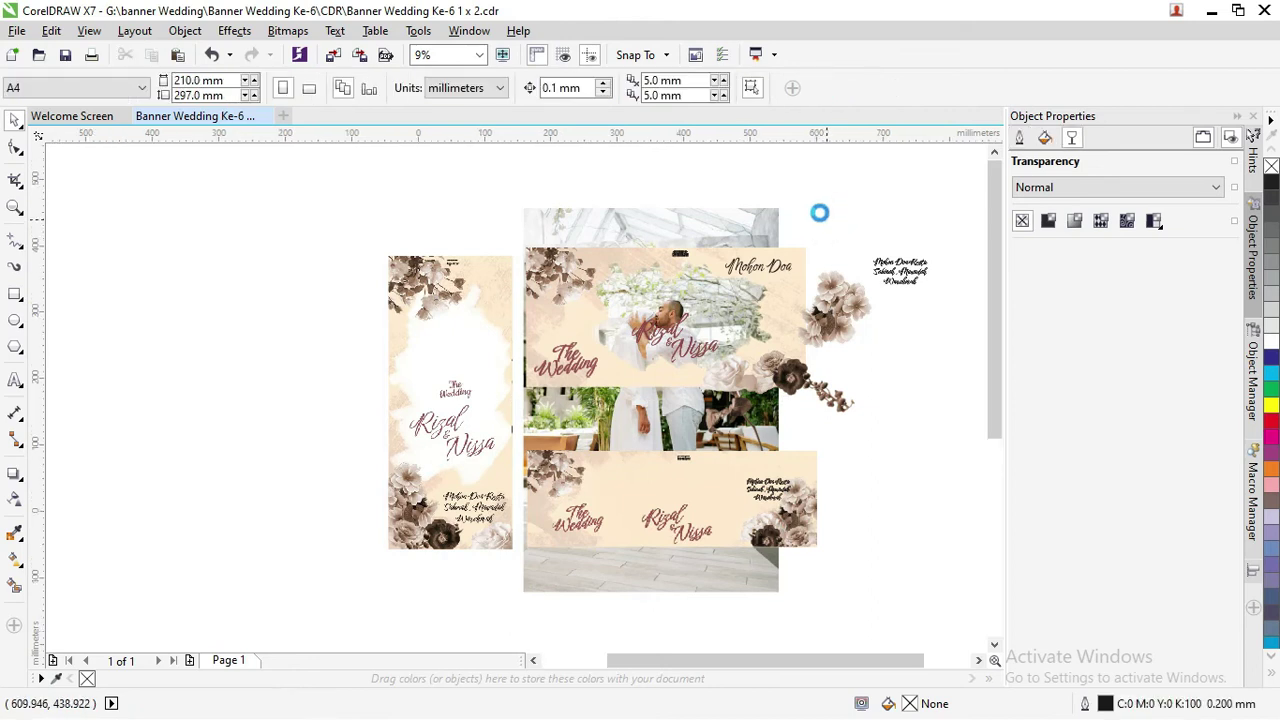
pyautogui.scroll(5, 686, 230)
pyautogui.scroll(-2, 686, 230)
pyautogui.scroll(-3, 686, 230)
pyautogui.click(679, 233)
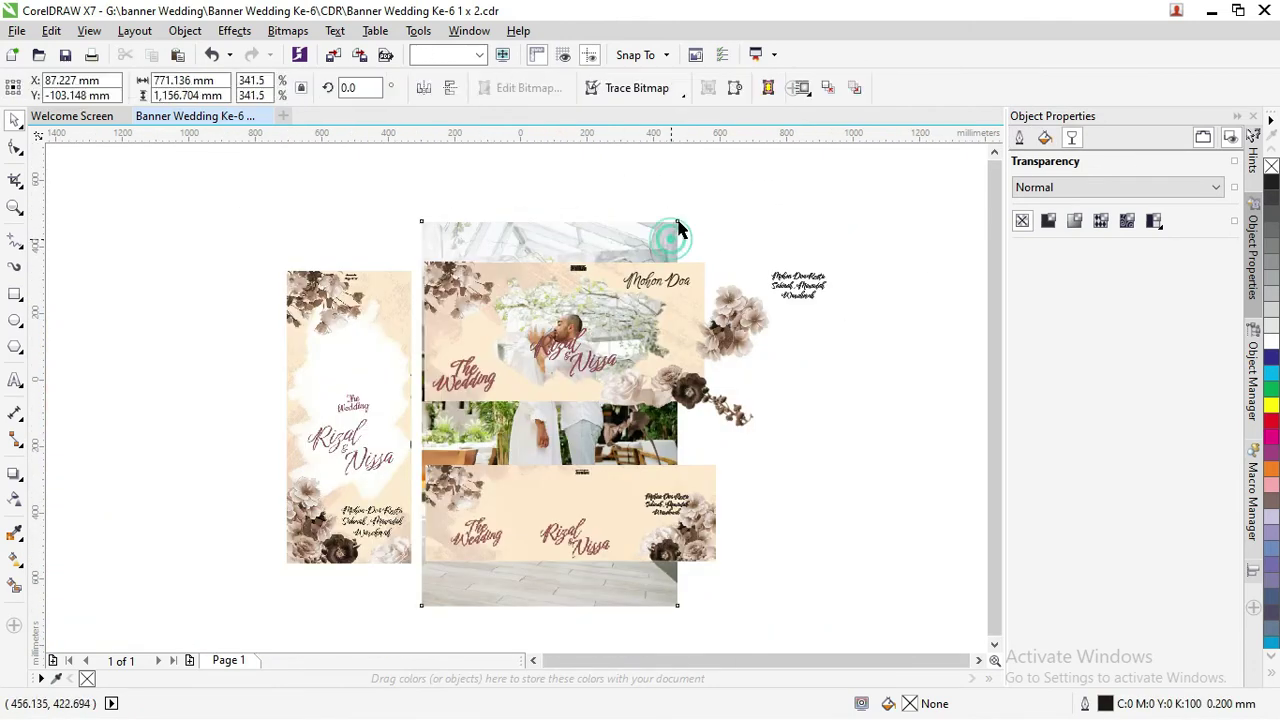
pyautogui.moveTo(657, 234)
pyautogui.mouseDown()
pyautogui.moveTo(674, 217)
pyautogui.moveTo(671, 227)
pyautogui.mouseUp()
pyautogui.click(753, 214)
pyautogui.click(660, 211)
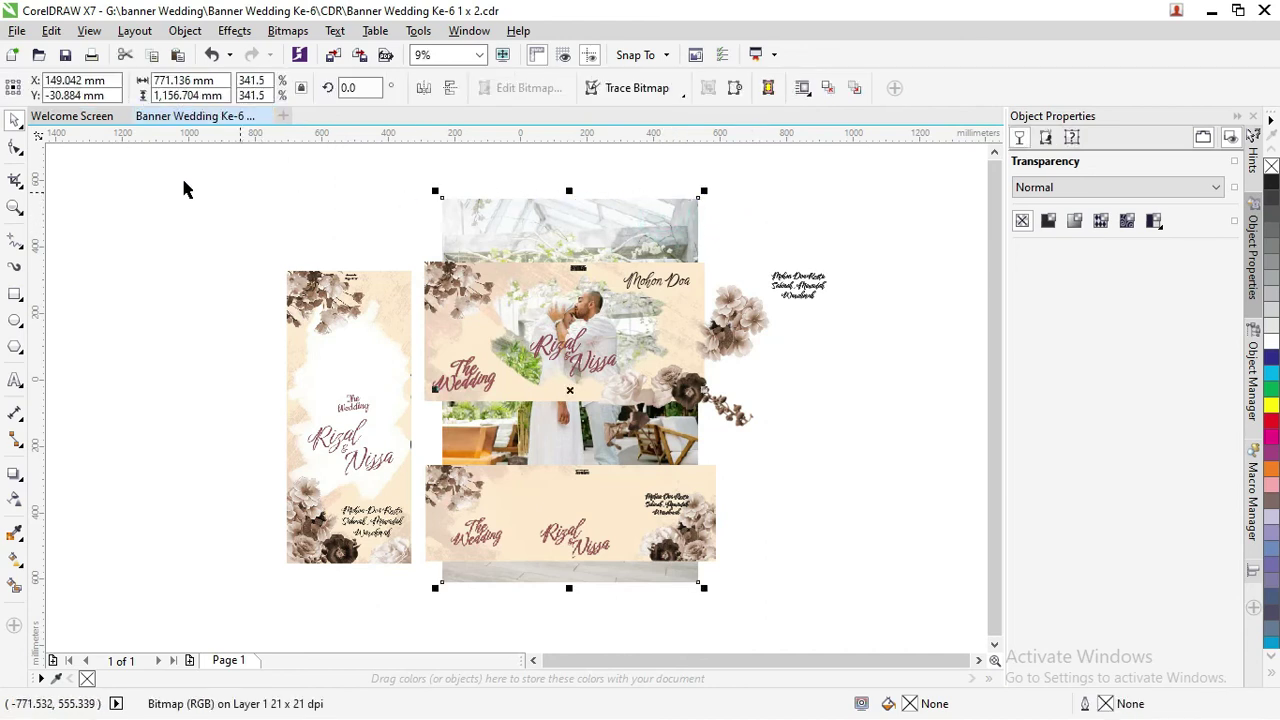
# Crop the couple photo's top and bottom edges to the top banner's height
pyautogui.click(15, 148)
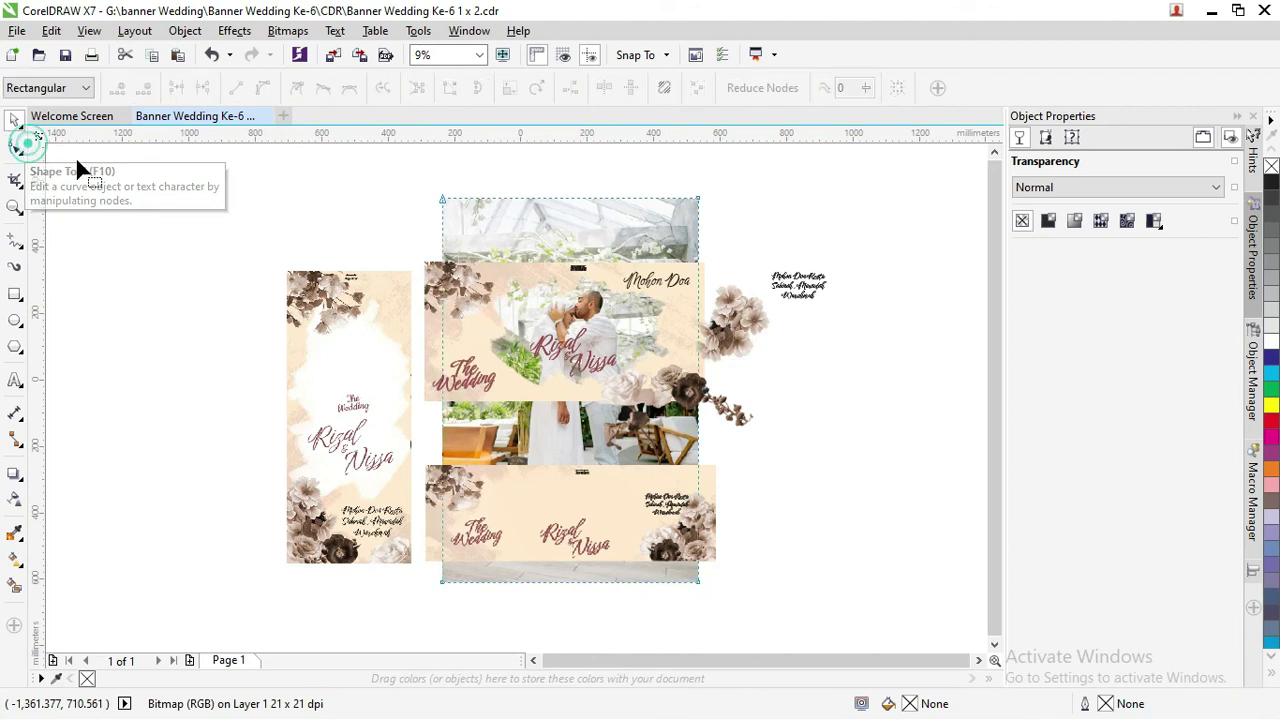
pyautogui.moveTo(698, 198); pyautogui.dragTo(699, 268)
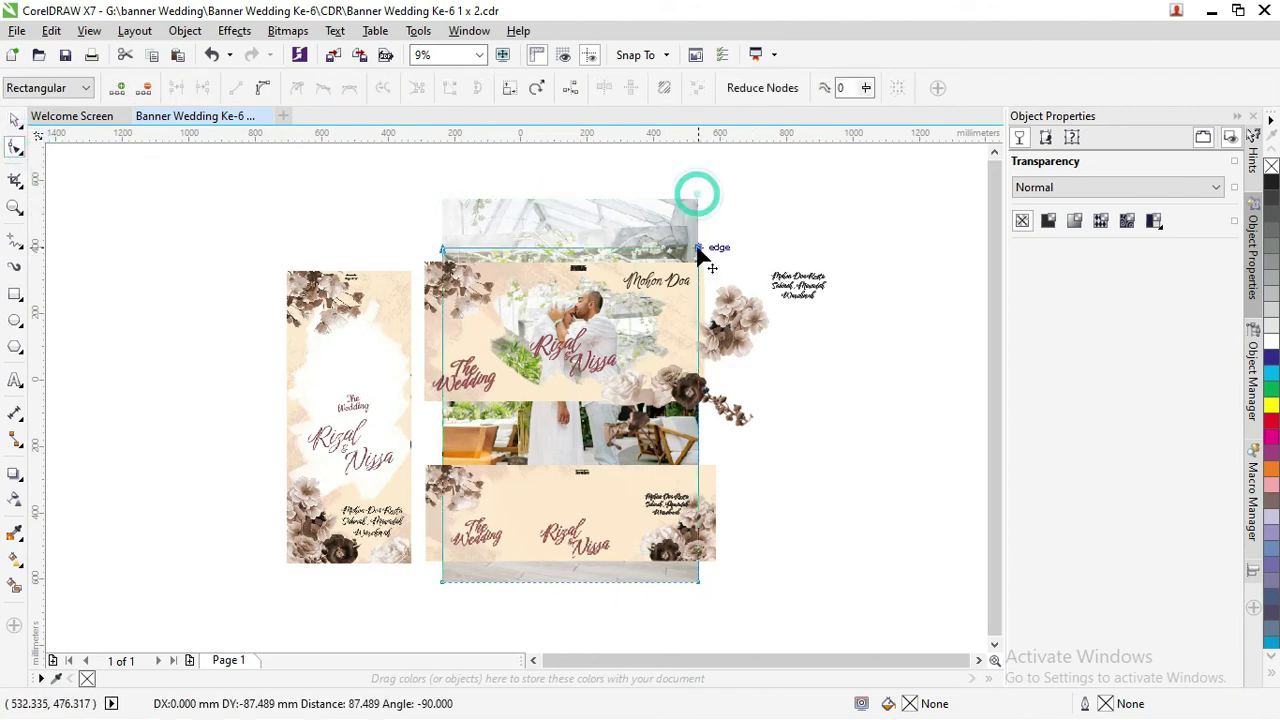
pyautogui.moveTo(762, 601)
pyautogui.mouseDown()
pyautogui.moveTo(379, 566)
pyautogui.moveTo(442, 391)
pyautogui.mouseUp()
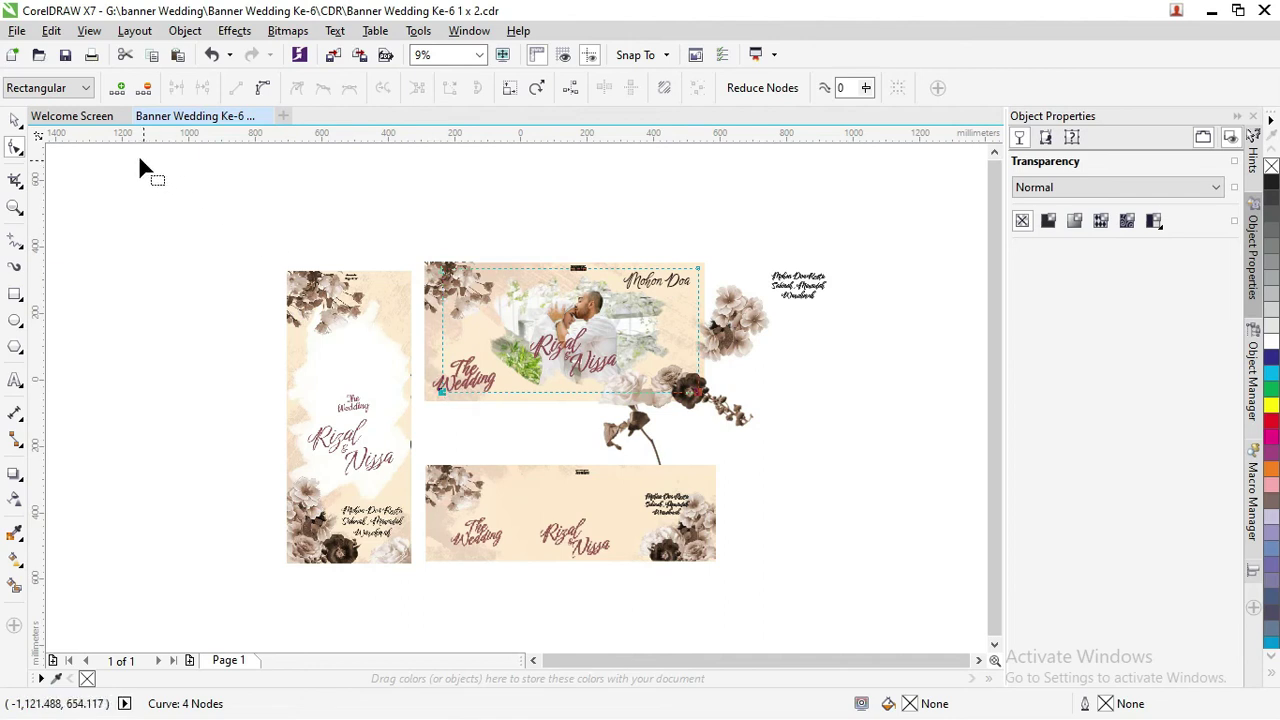
# Move the main flower cluster left and down onto the banner's lower-right corner
pyautogui.click(15, 121)
pyautogui.click(466, 229)
pyautogui.scroll(2, 717, 252)
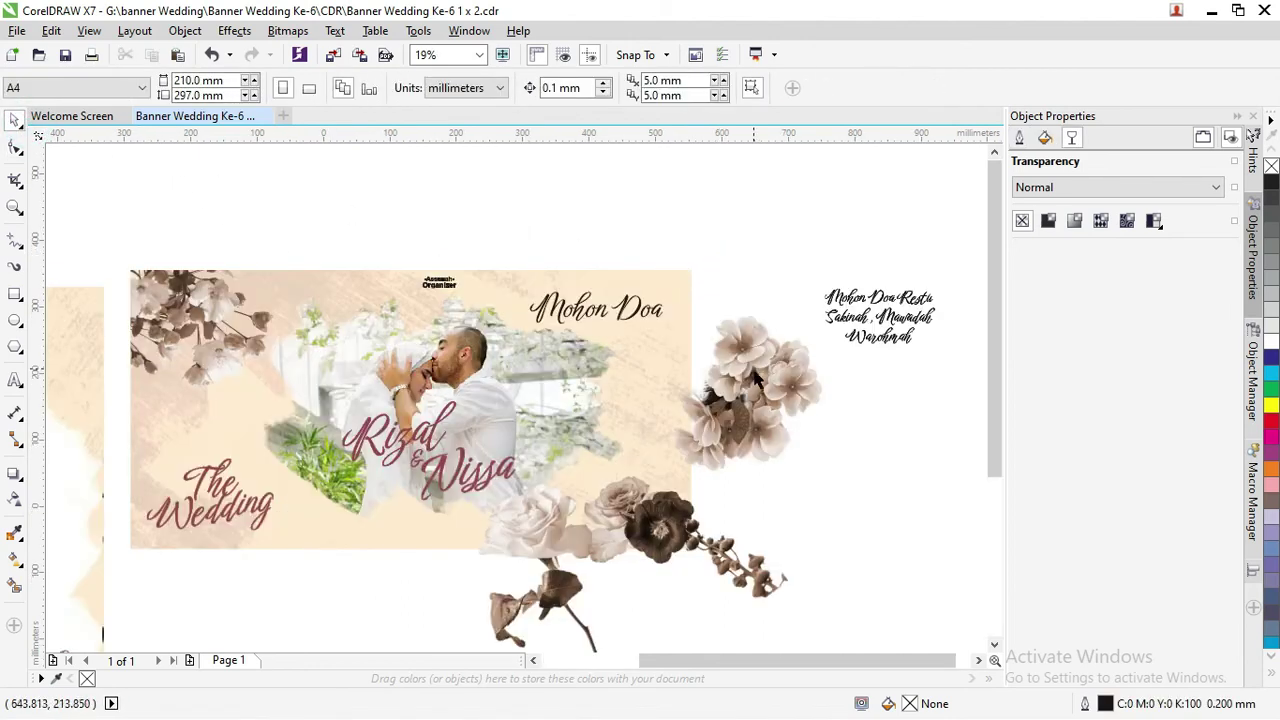
pyautogui.click(753, 393)
pyautogui.moveTo(753, 393); pyautogui.dragTo(695, 409)
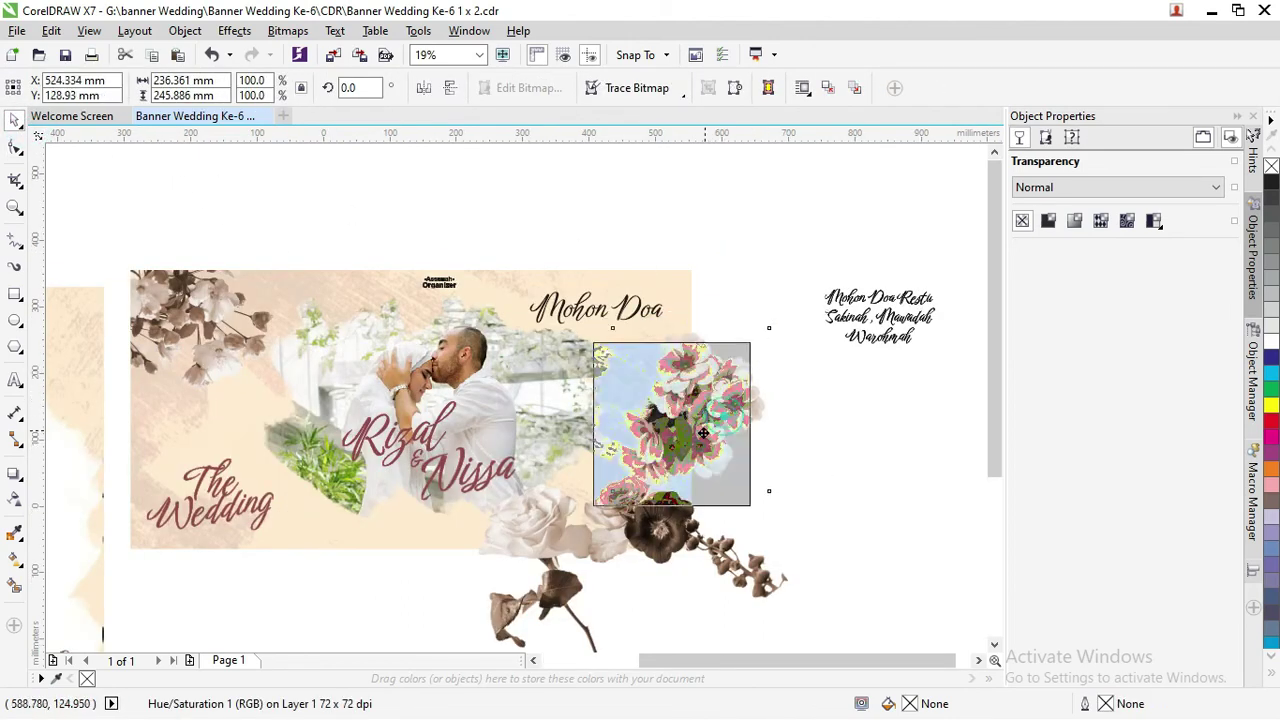
pyautogui.moveTo(742, 458); pyautogui.dragTo(715, 478)
# Nudge the remaining flower pieces slightly left to overlap the banner's lower-right edge
pyautogui.click(700, 556)
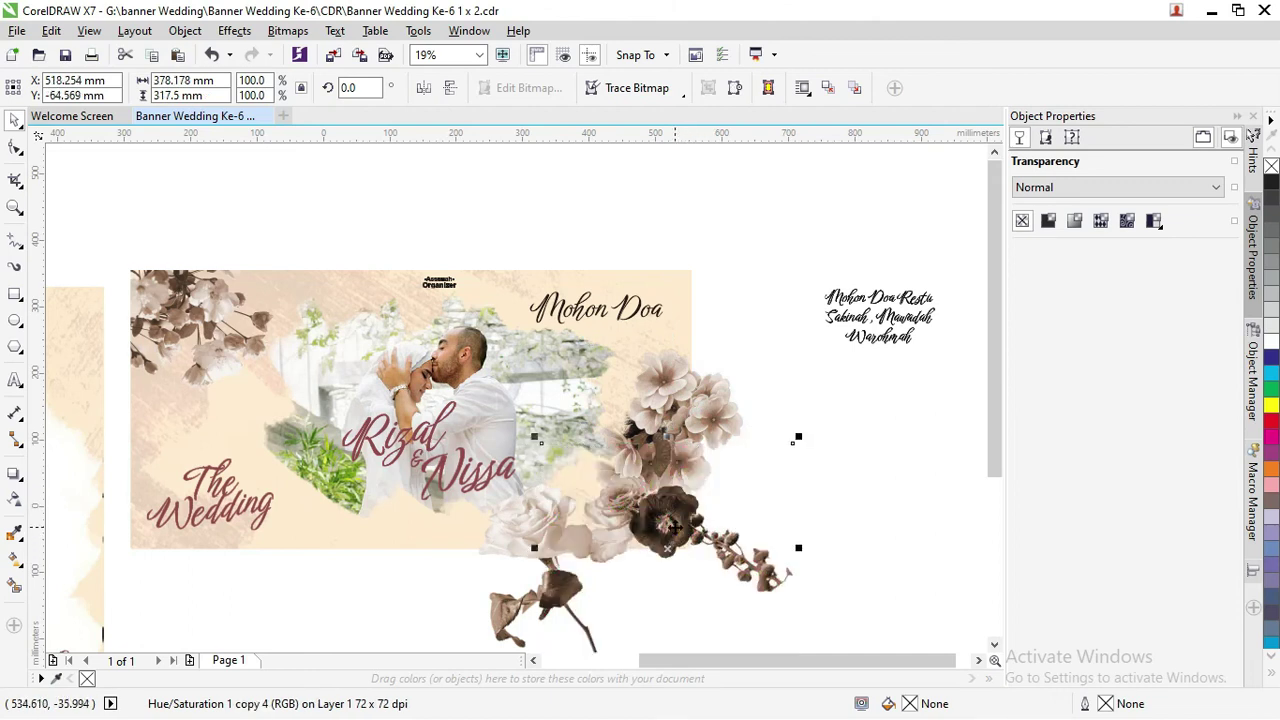
pyautogui.moveTo(556, 563)
pyautogui.mouseDown()
pyautogui.moveTo(551, 550)
pyautogui.moveTo(571, 550)
pyautogui.mouseUp()
pyautogui.click(543, 526)
pyautogui.click(685, 535)
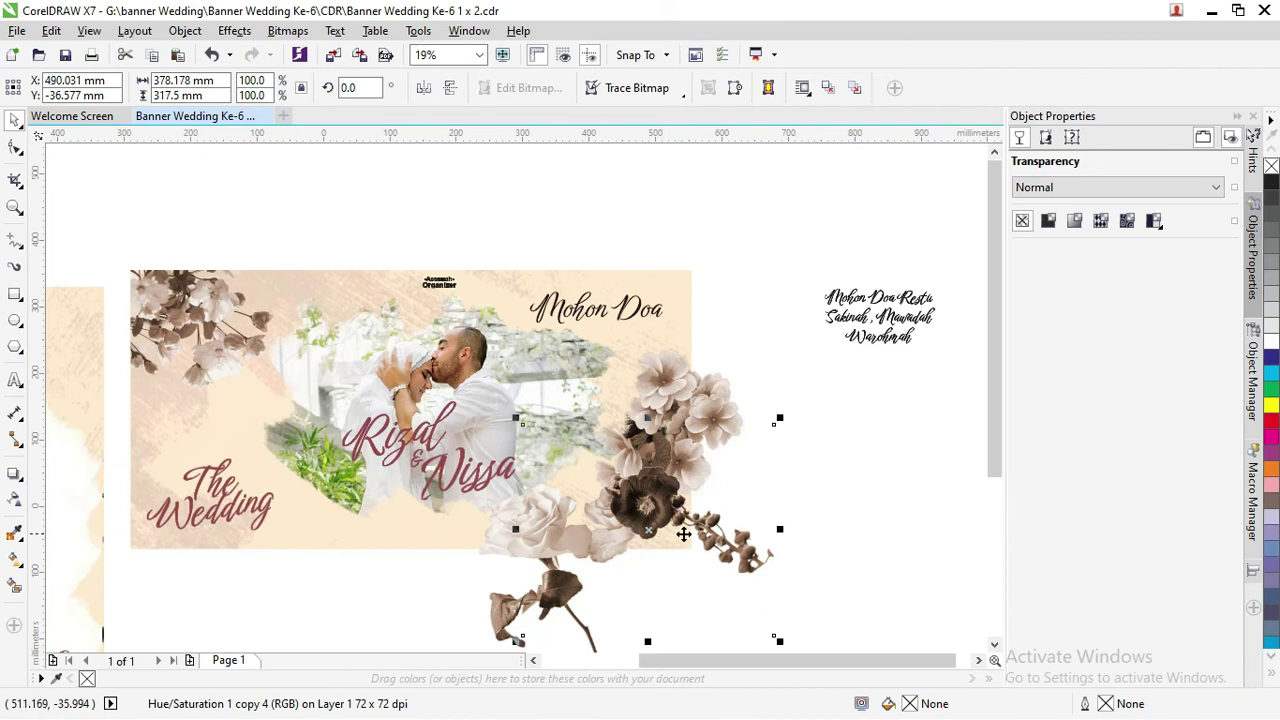
pyautogui.moveTo(685, 535); pyautogui.dragTo(666, 535)
pyautogui.click(817, 468)
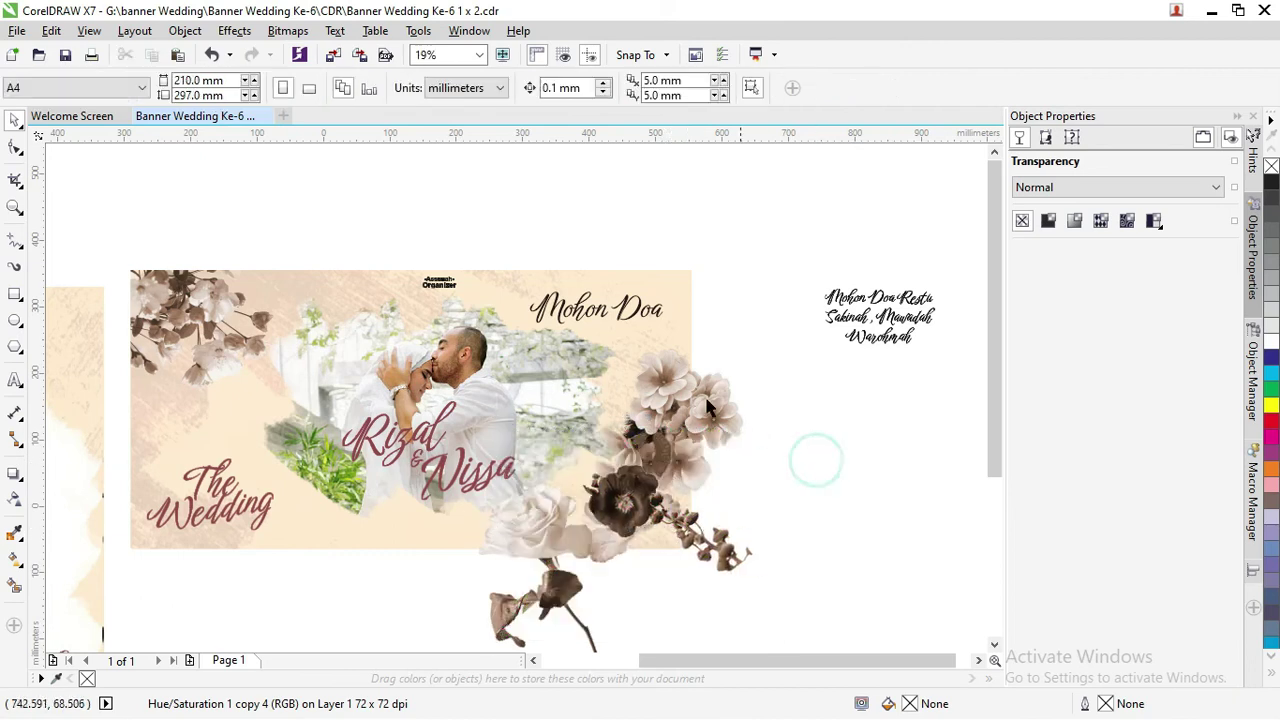
pyautogui.scroll(-2, 510, 290)
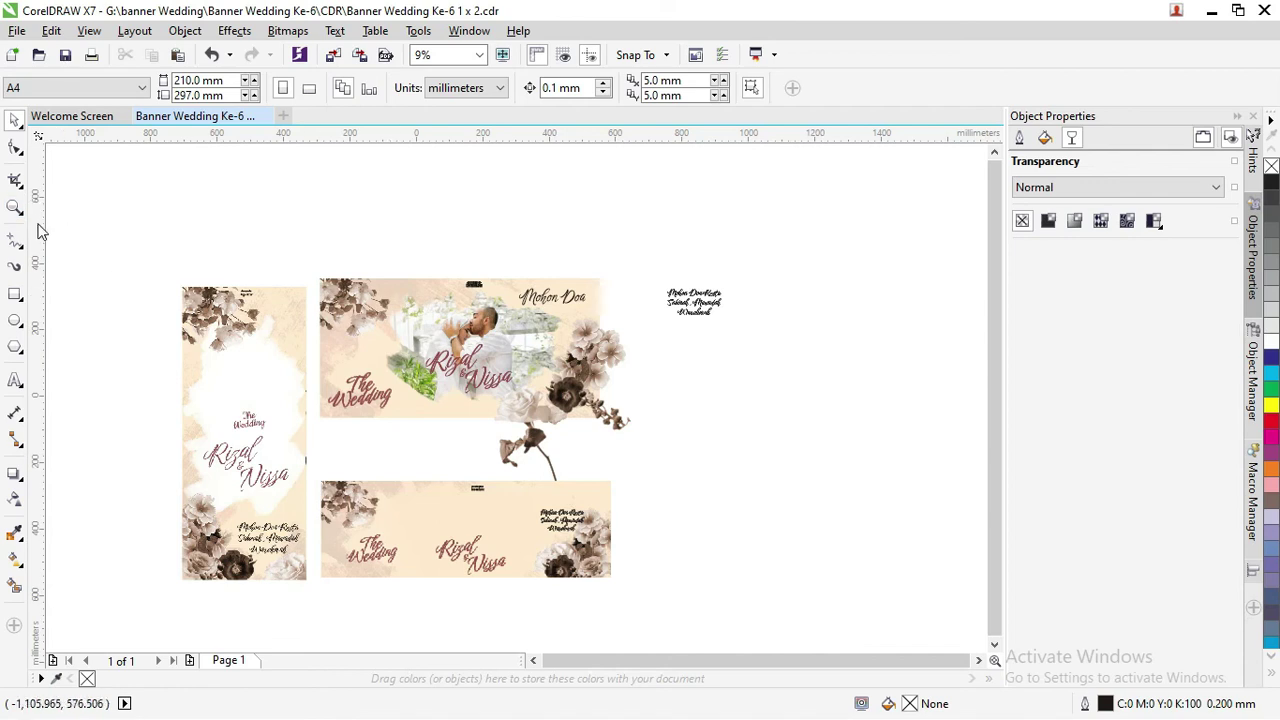
# Draw a rectangle frame over the right part of the top banner
pyautogui.click(15, 294)
pyautogui.scroll(2, 357, 284)
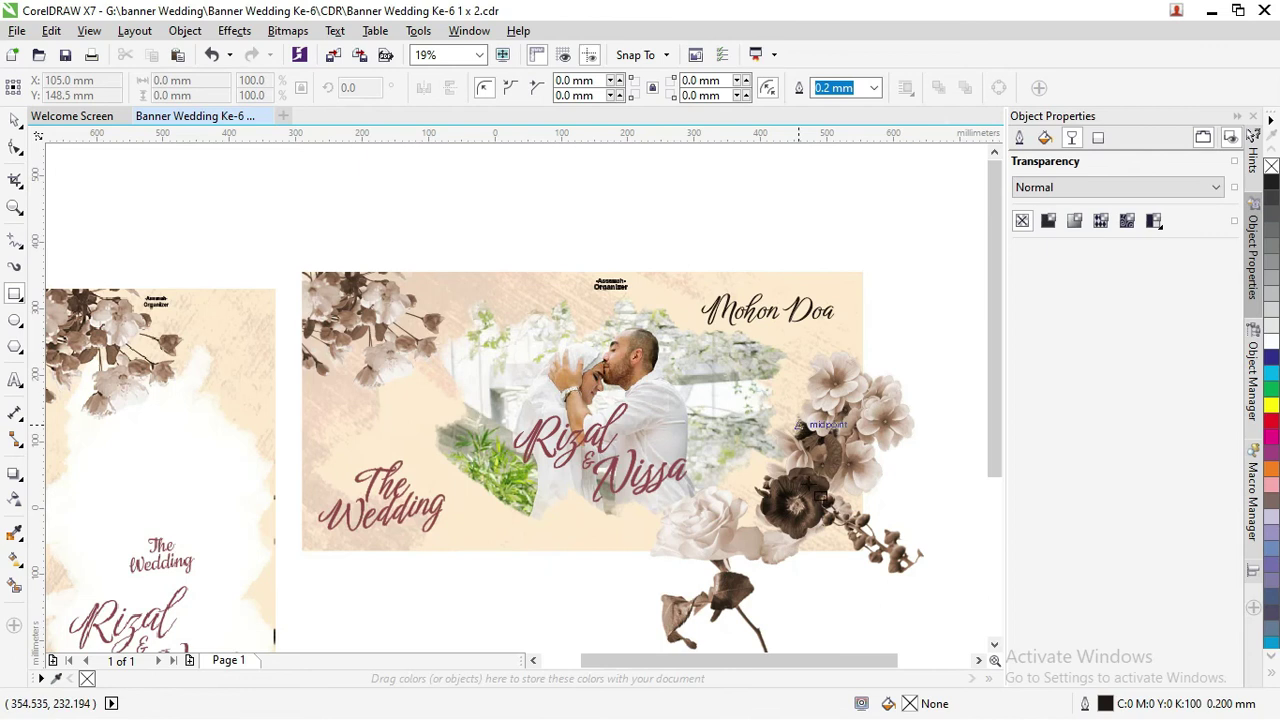
pyautogui.moveTo(538, 271); pyautogui.dragTo(872, 553)
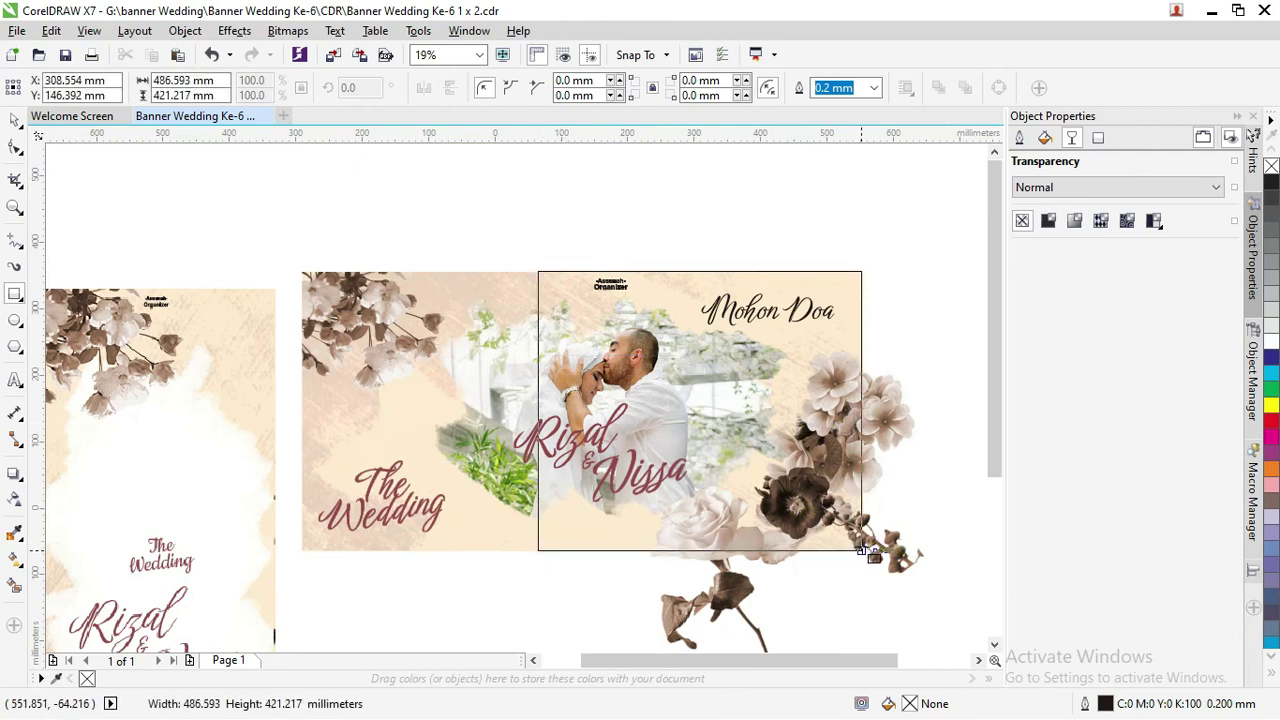
pyautogui.scroll(-2, 603, 397)
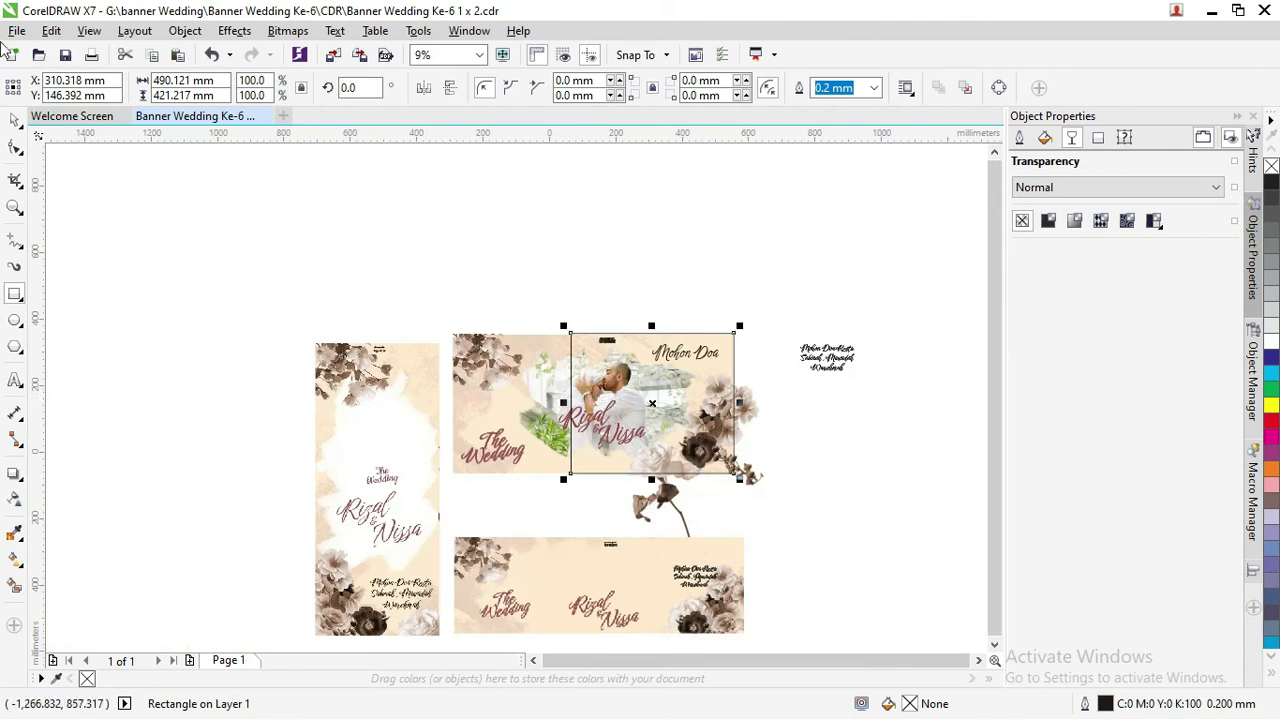
# Select the couple photo together with all four flower pieces
pyautogui.click(15, 119)
pyautogui.moveTo(860, 556); pyautogui.dragTo(598, 372)
pyautogui.moveTo(738, 398); pyautogui.dragTo(770, 404)
pyautogui.click(794, 408)
pyautogui.click(600, 430)
pyautogui.moveTo(853, 532)
pyautogui.mouseDown()
pyautogui.moveTo(655, 470)
pyautogui.moveTo(607, 340)
pyautogui.mouseUp()
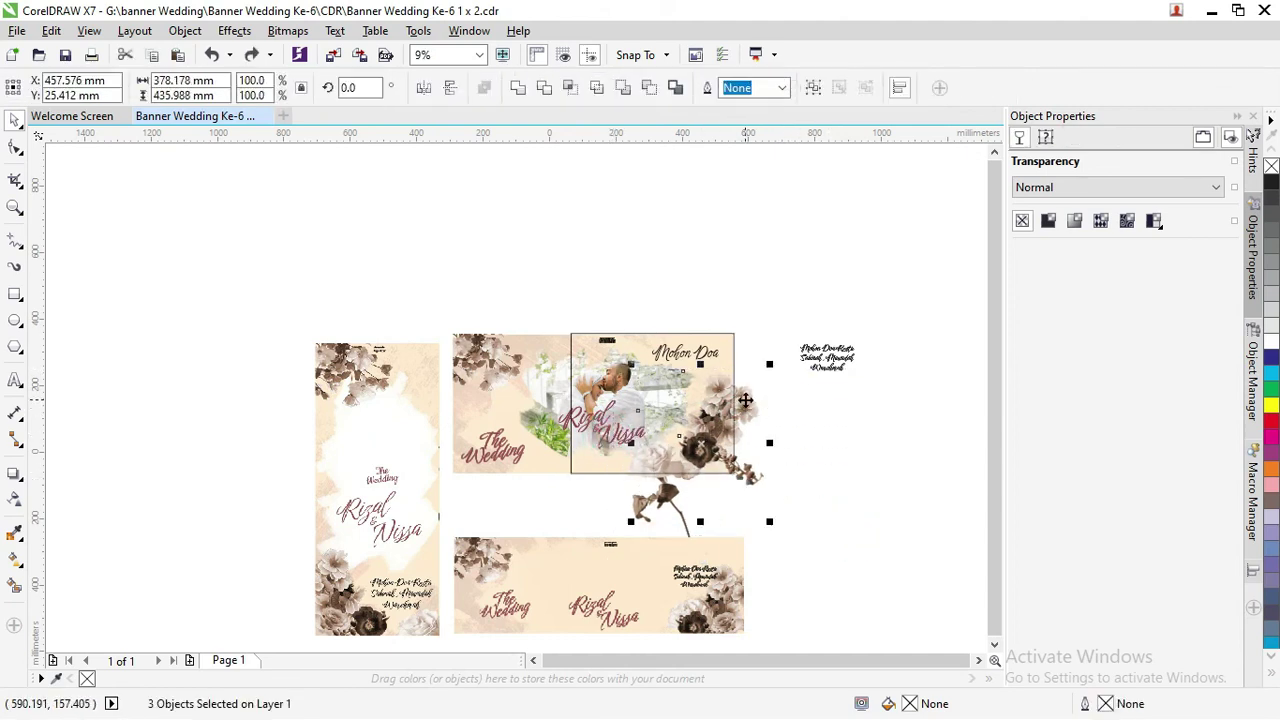
pyautogui.moveTo(774, 406); pyautogui.dragTo(746, 400)
pyautogui.keyDown('shift'); pyautogui.click(662, 505); pyautogui.keyUp('shift')
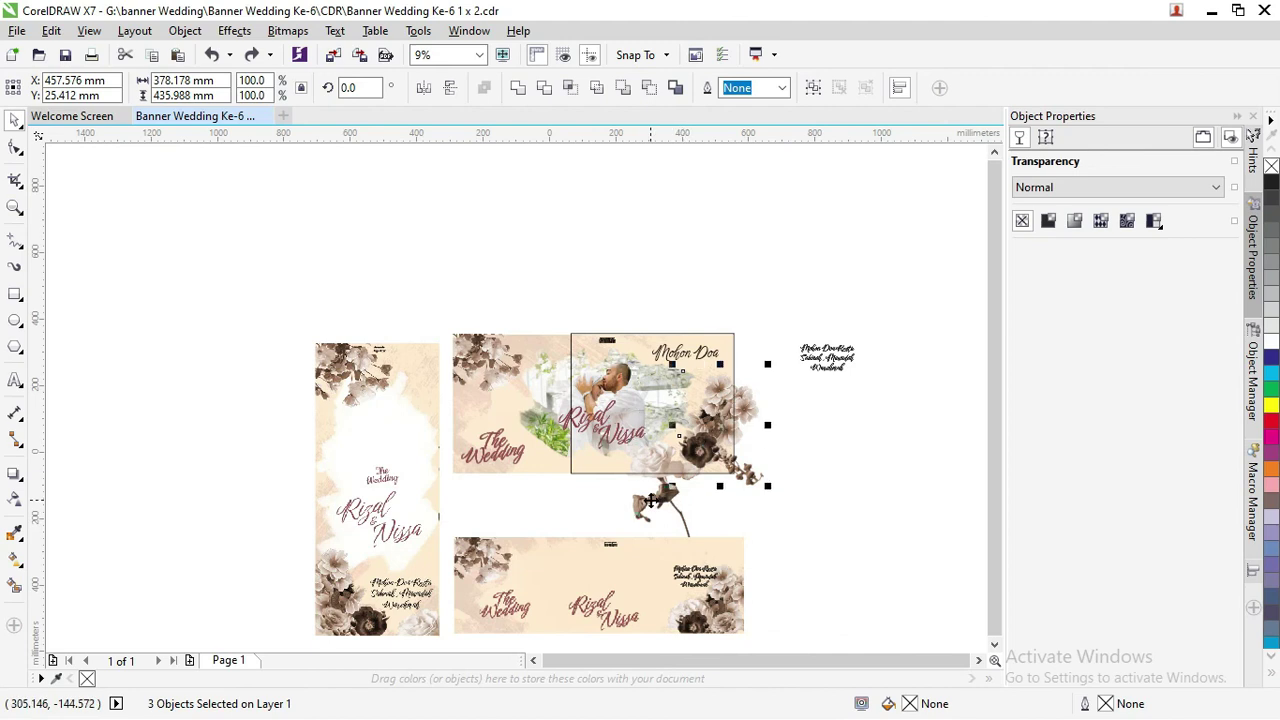
pyautogui.keyDown('shift'); pyautogui.click(658, 503); pyautogui.keyUp('shift')
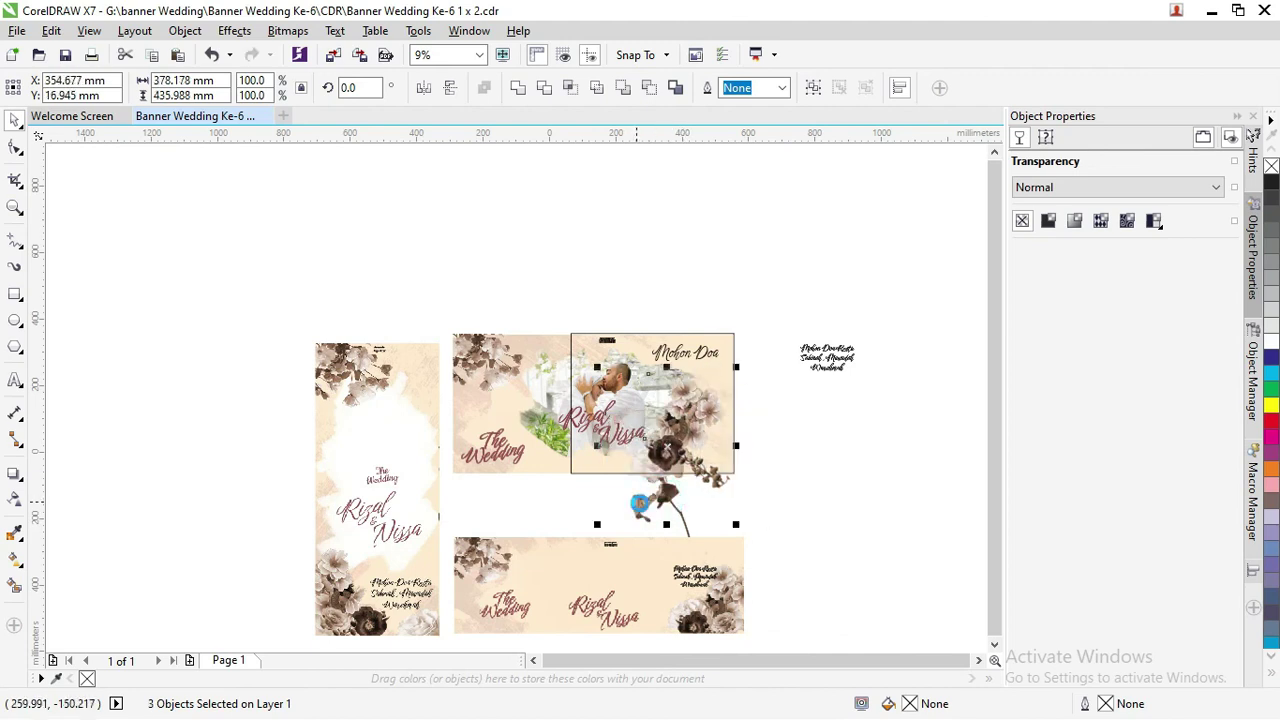
pyautogui.keyDown('shift'); pyautogui.click(684, 530); pyautogui.keyUp('shift')
pyautogui.moveTo(671, 514); pyautogui.dragTo(672, 437)
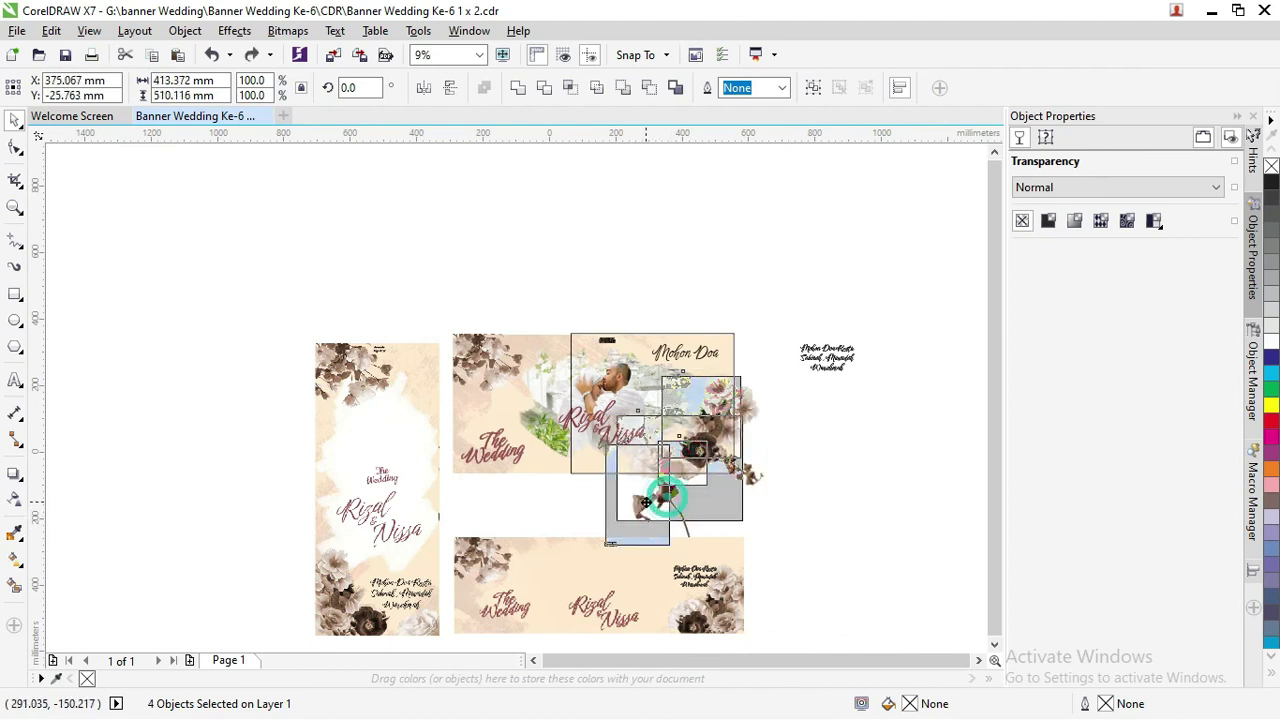
pyautogui.hotkey('ctrl', 'z')
# Group the selected pieces with Ctrl+G and PowerClip them inside the new rectangle
pyautogui.hotkey('ctrl', 'g')
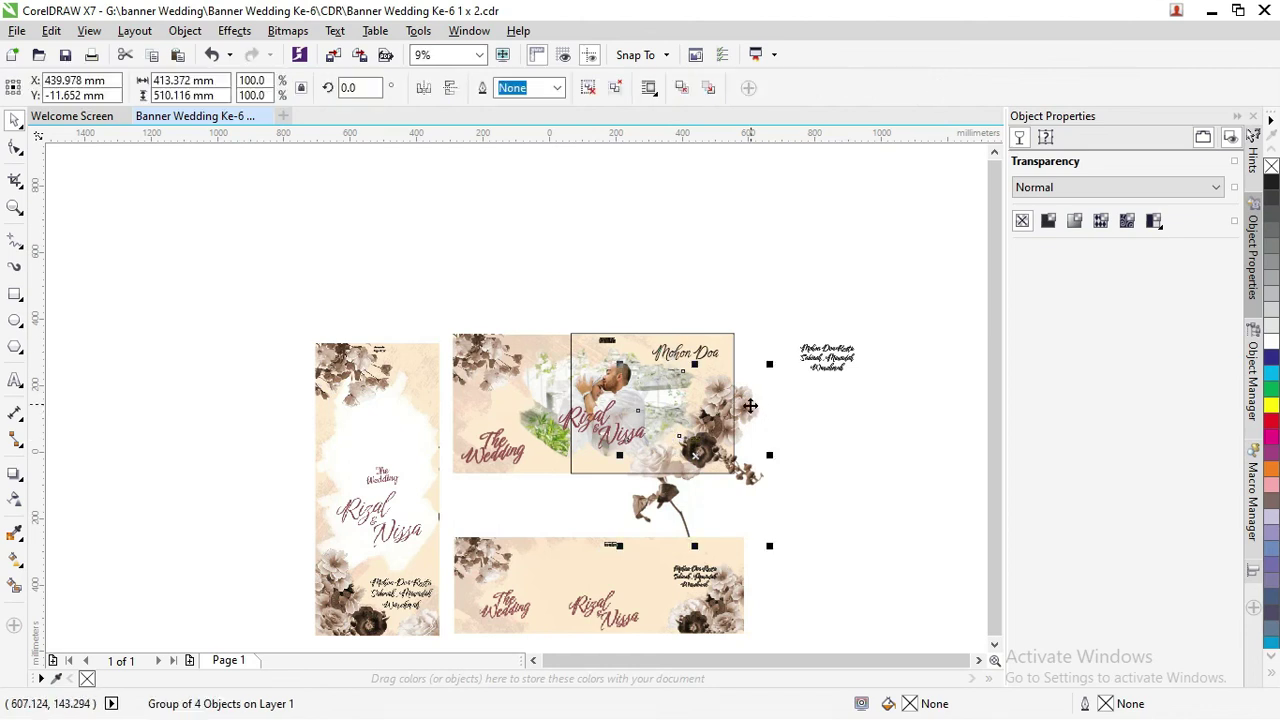
pyautogui.rightClick(746, 403)
pyautogui.click(780, 263)
pyautogui.click(630, 334)
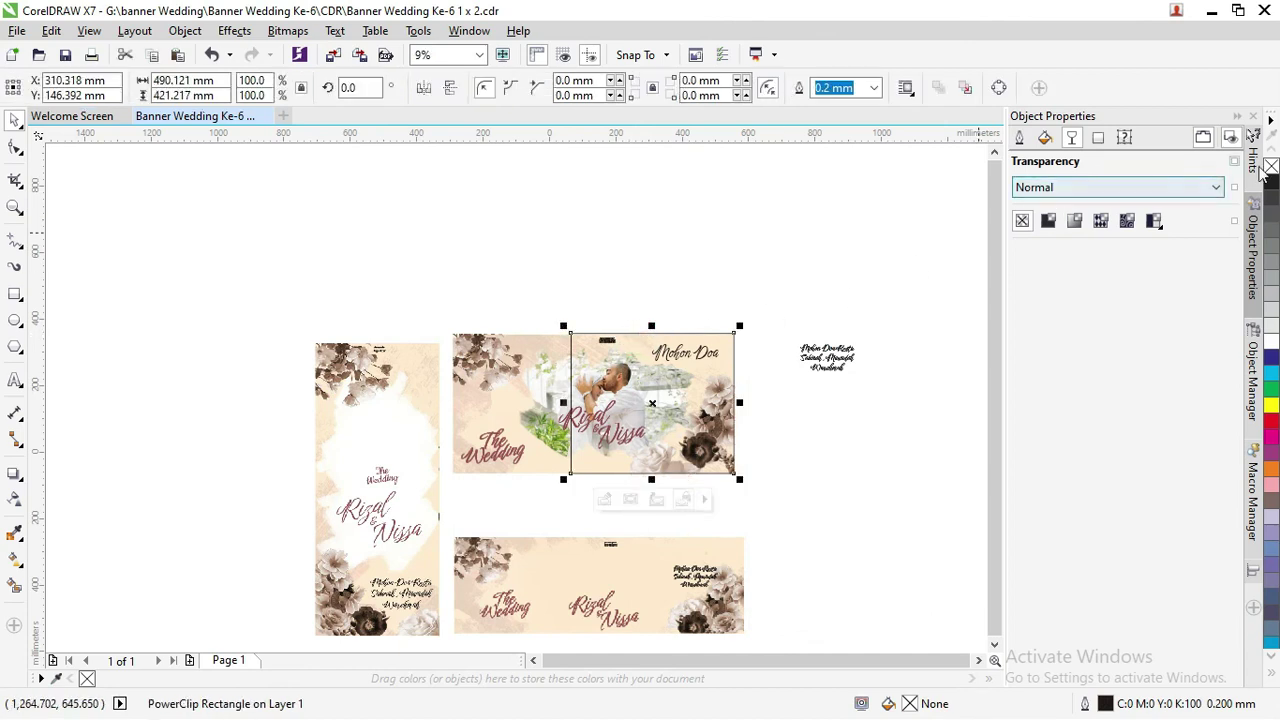
pyautogui.click(774, 245)
pyautogui.scroll(4, 688, 387)
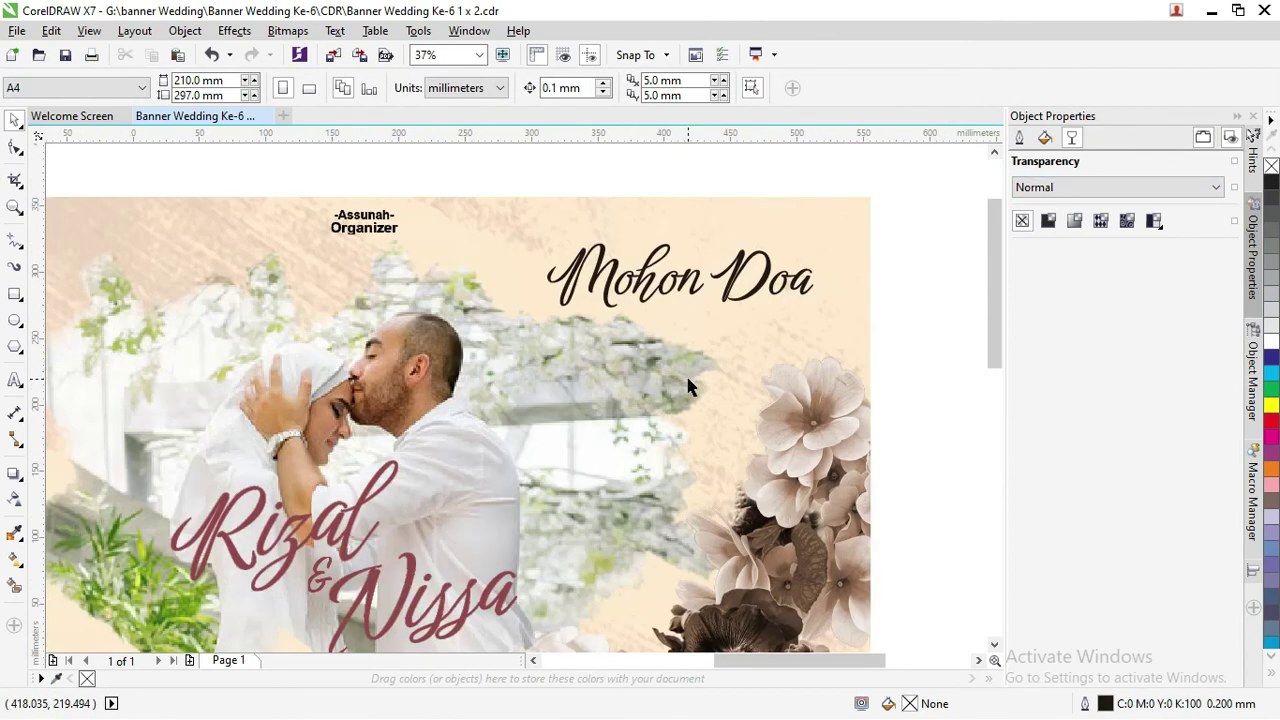
pyautogui.scroll(-2, 692, 375)
pyautogui.scroll(-2, 595, 217)
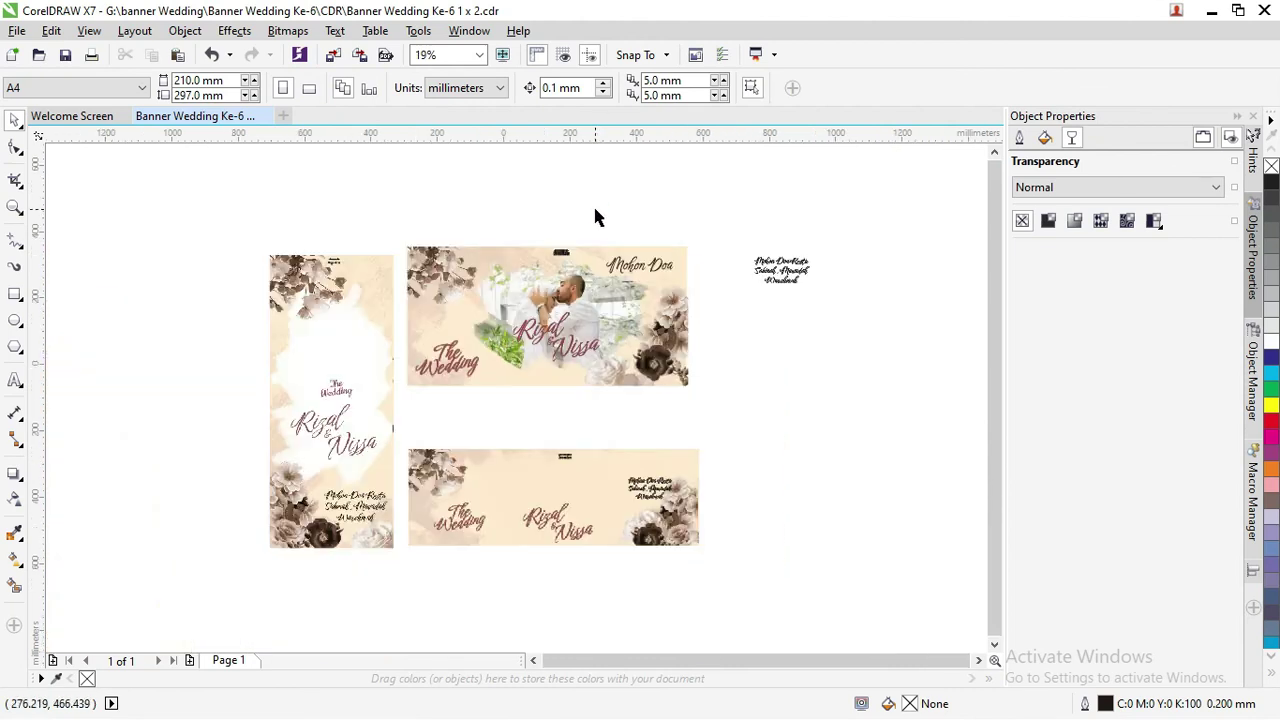